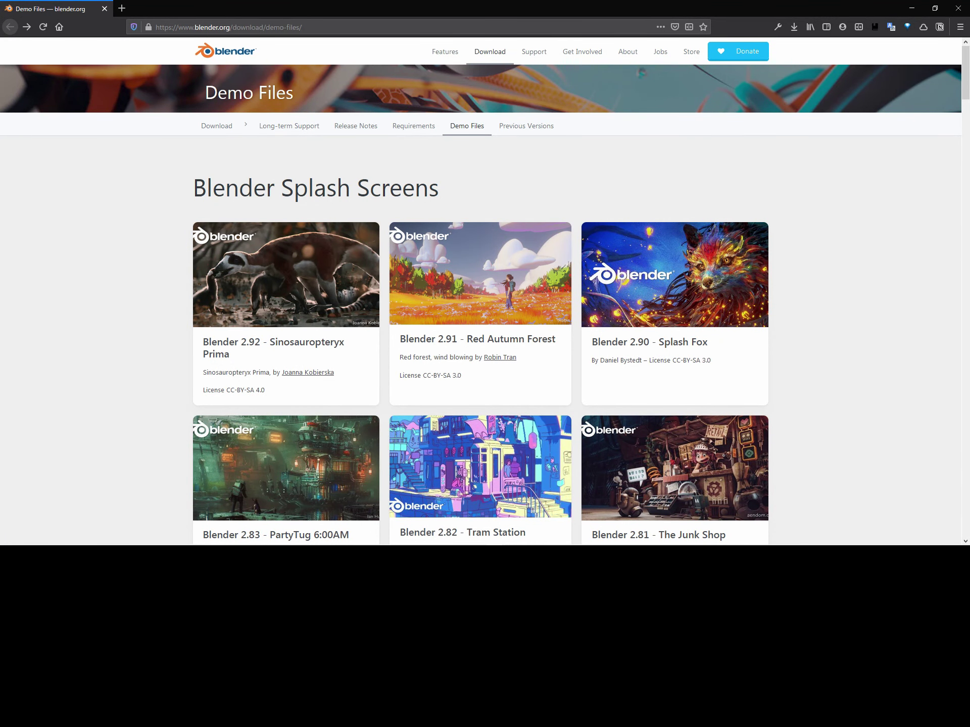
# Scroll the Firefox Demo Files page down to the Geometry Nodes section
pyautogui.scroll(-10, 480, 290)
pyautogui.scroll(-10, 479, 291)
pyautogui.scroll(-10, 480, 290)
pyautogui.scroll(-10, 480, 290)
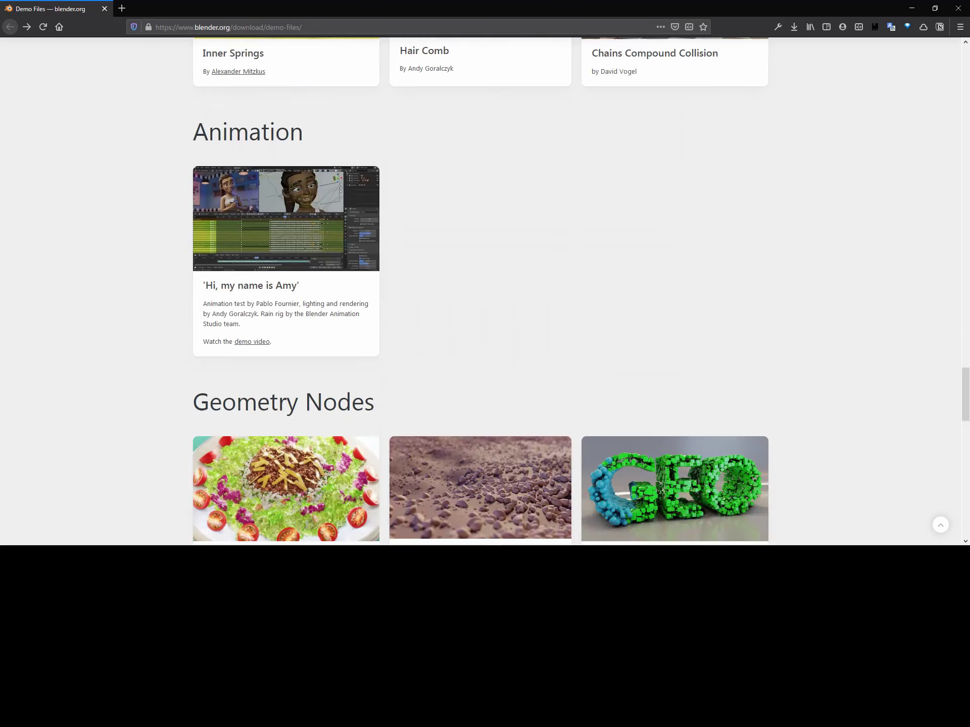
pyautogui.scroll(-5, 479, 290)
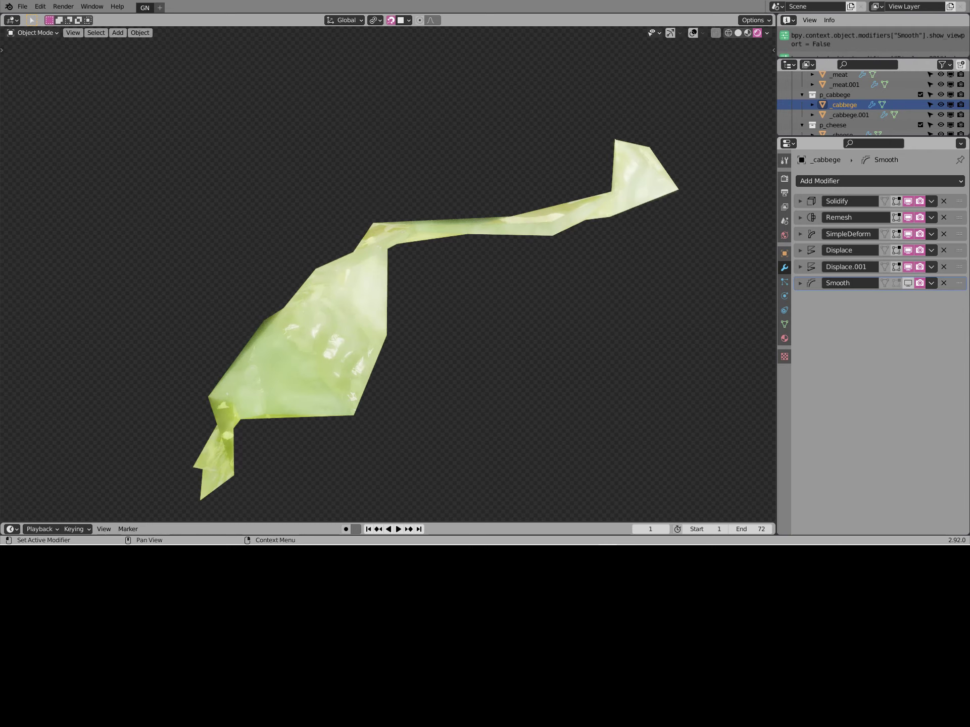
# Show _lettuce's Subdivision, SimpleDeform.001 and Displace modifiers in the viewport and orbit the leaf
pyautogui.moveTo(388, 272)
pyautogui.mouseDown(button='middle')
pyautogui.moveTo(505, 303)
pyautogui.moveTo(530, 286)
pyautogui.mouseUp(button='middle')
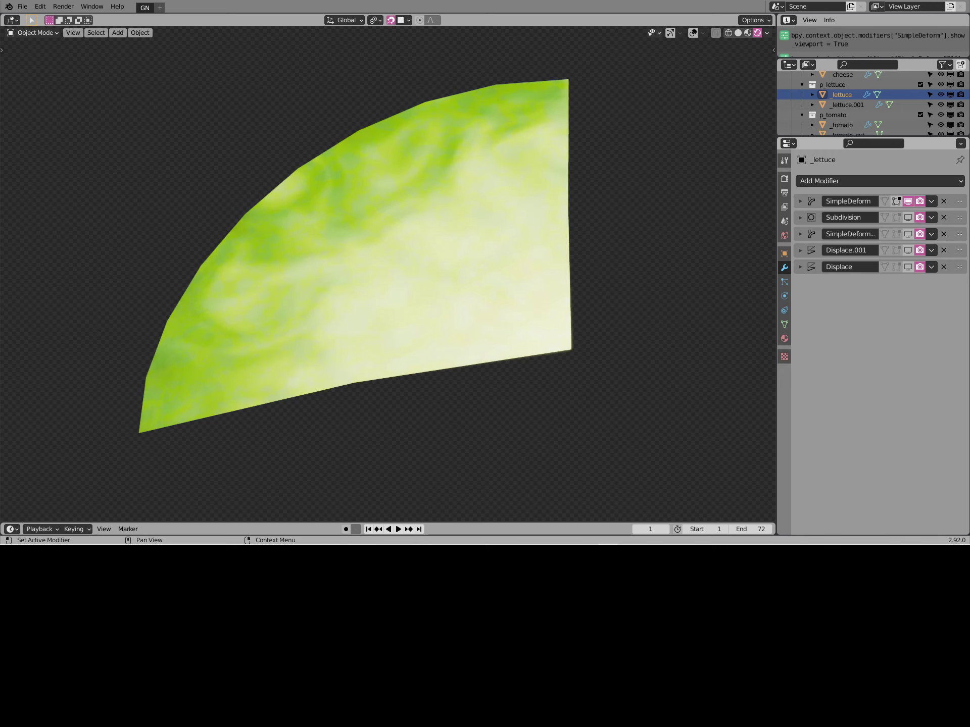
pyautogui.click(908, 218)
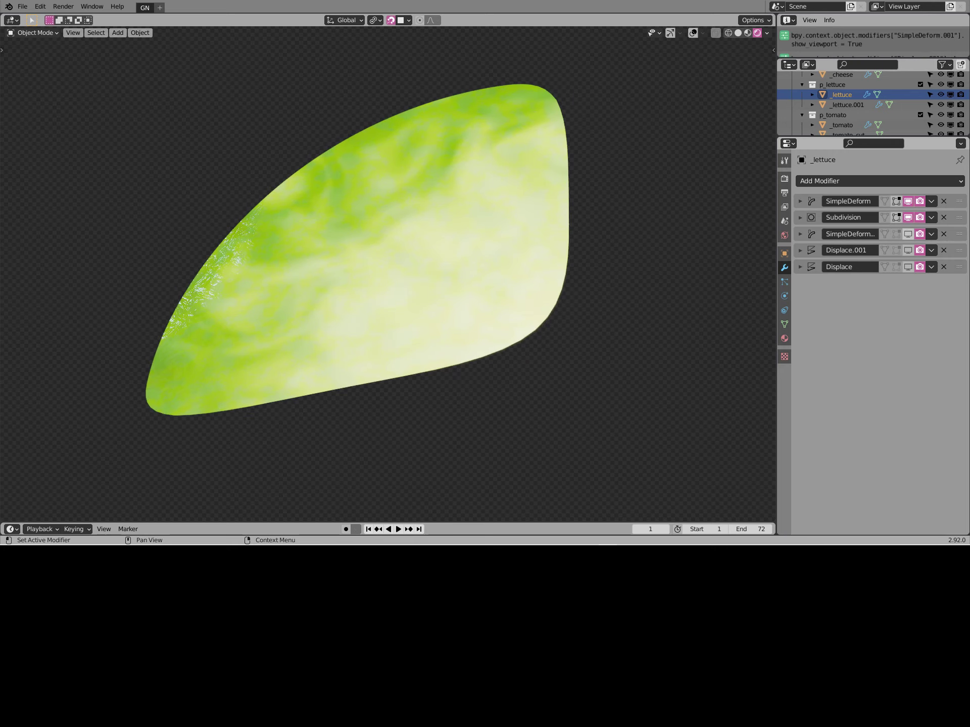
pyautogui.click(907, 250)
pyautogui.click(908, 267)
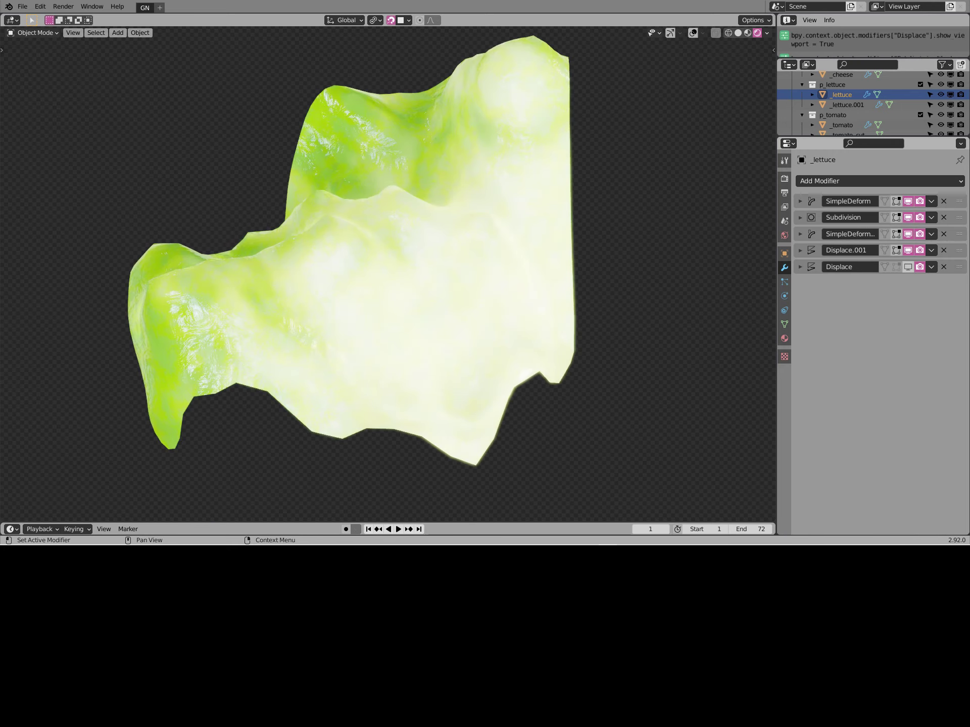
pyautogui.moveTo(388, 273)
pyautogui.mouseDown(button='middle')
pyautogui.moveTo(414, 253)
pyautogui.moveTo(353, 303)
pyautogui.mouseUp(button='middle')
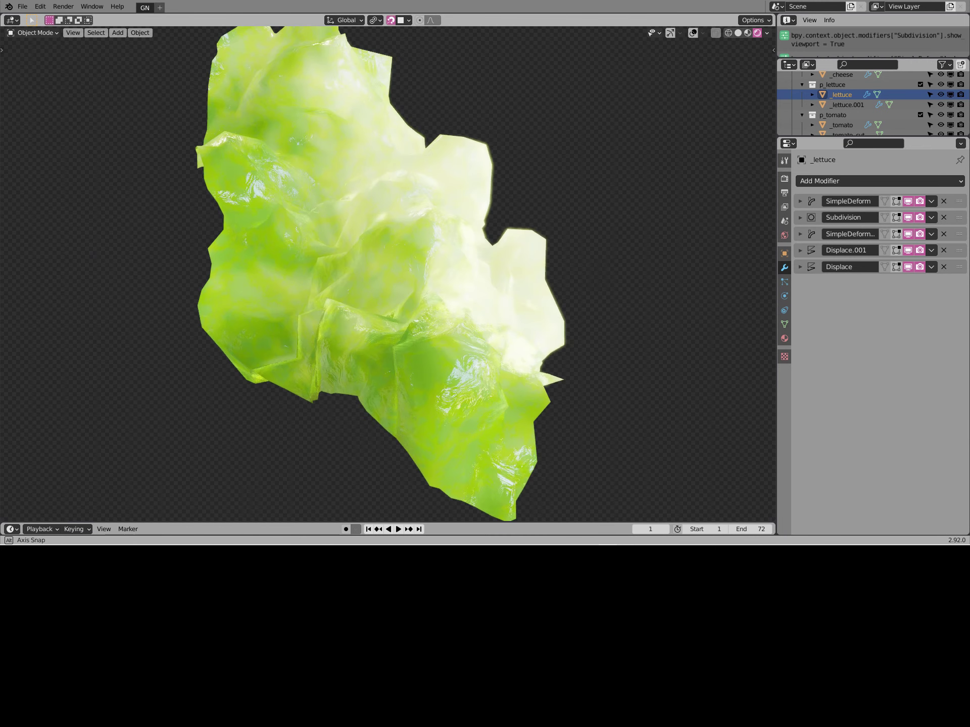
pyautogui.moveTo(354, 303); pyautogui.dragTo(324, 283, button='middle')
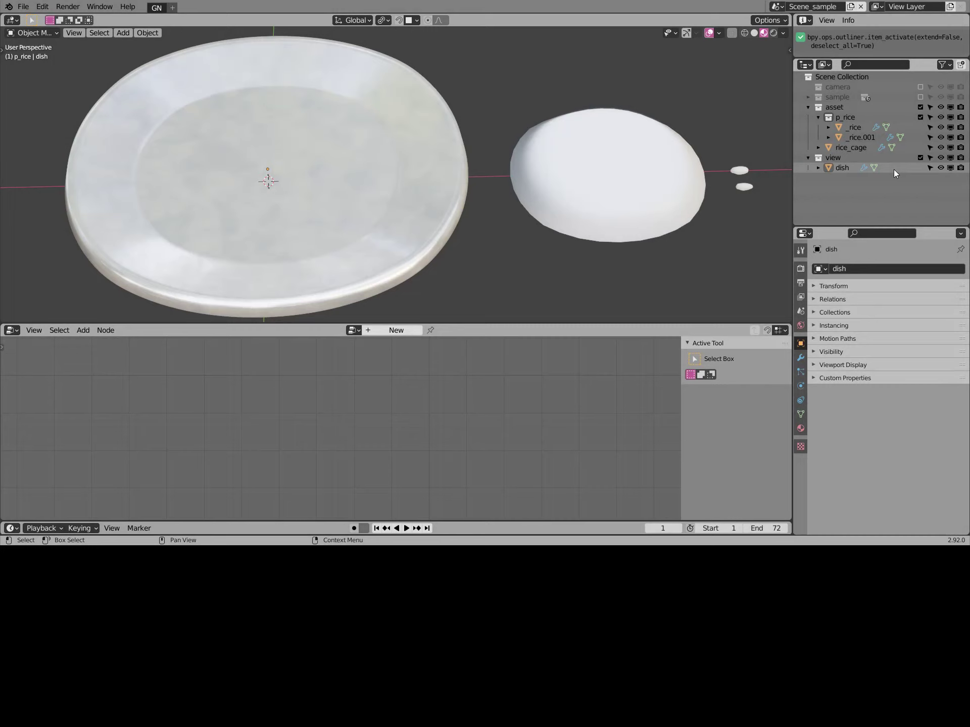
# Select dish, rice_cage, p_rice, _rice and _rice.001 in the Outliner, ending back on dish
pyautogui.click(893, 168)
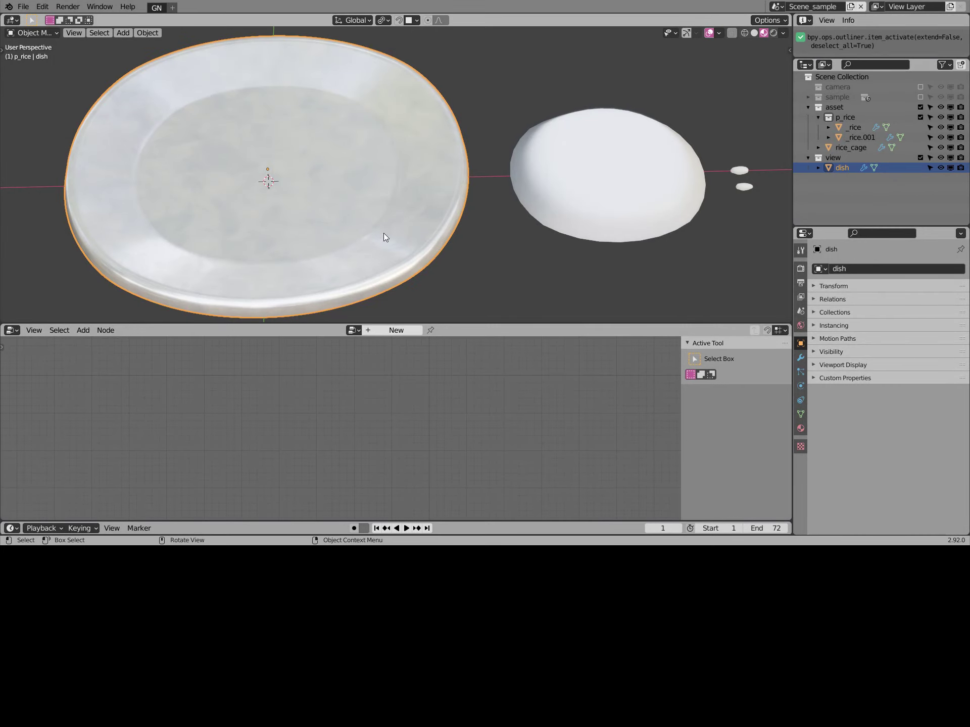
pyautogui.click(854, 149)
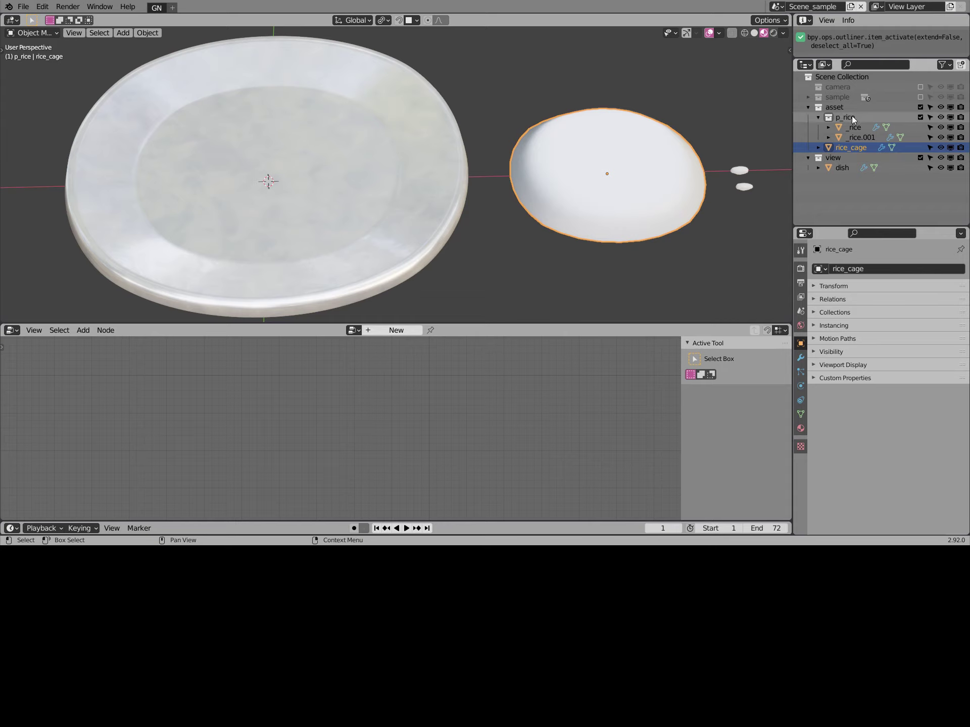
pyautogui.click(852, 117)
pyautogui.click(862, 127)
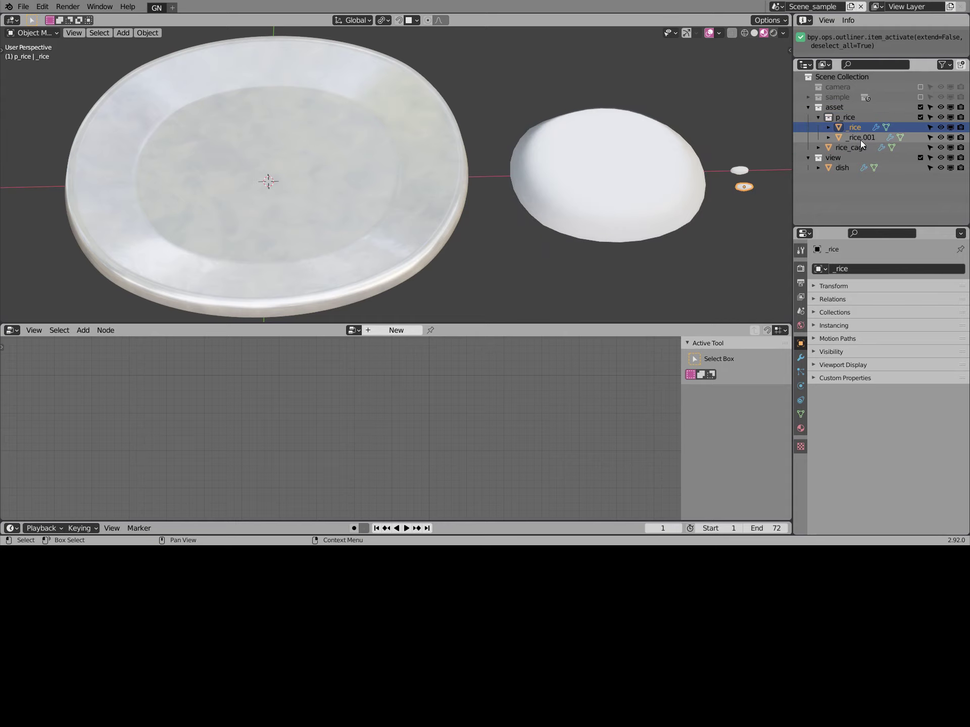
pyautogui.click(866, 139)
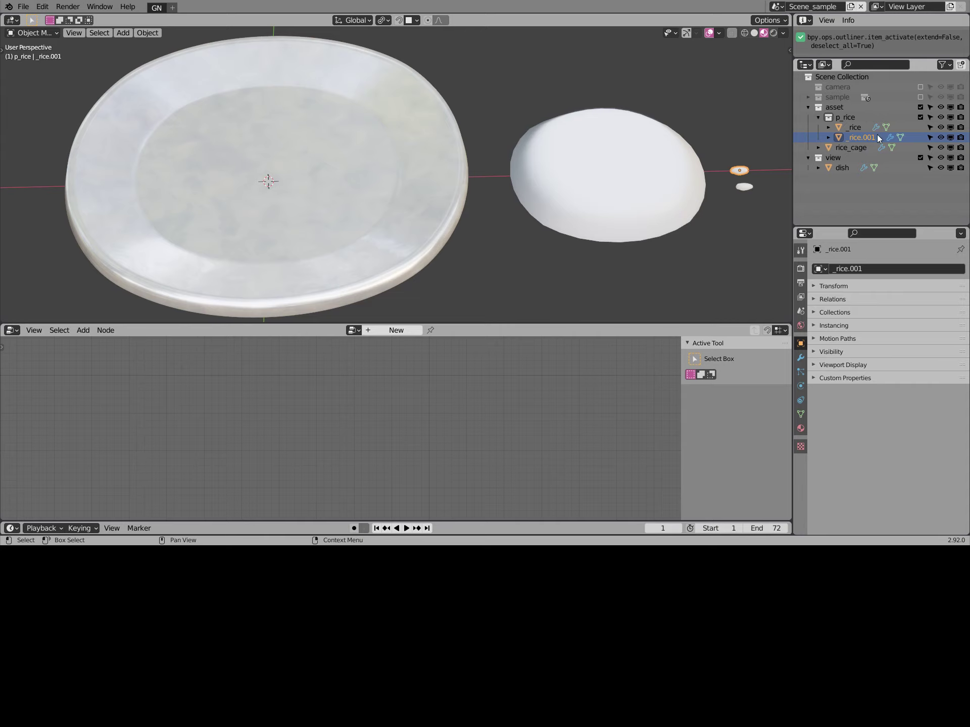
pyautogui.click(849, 169)
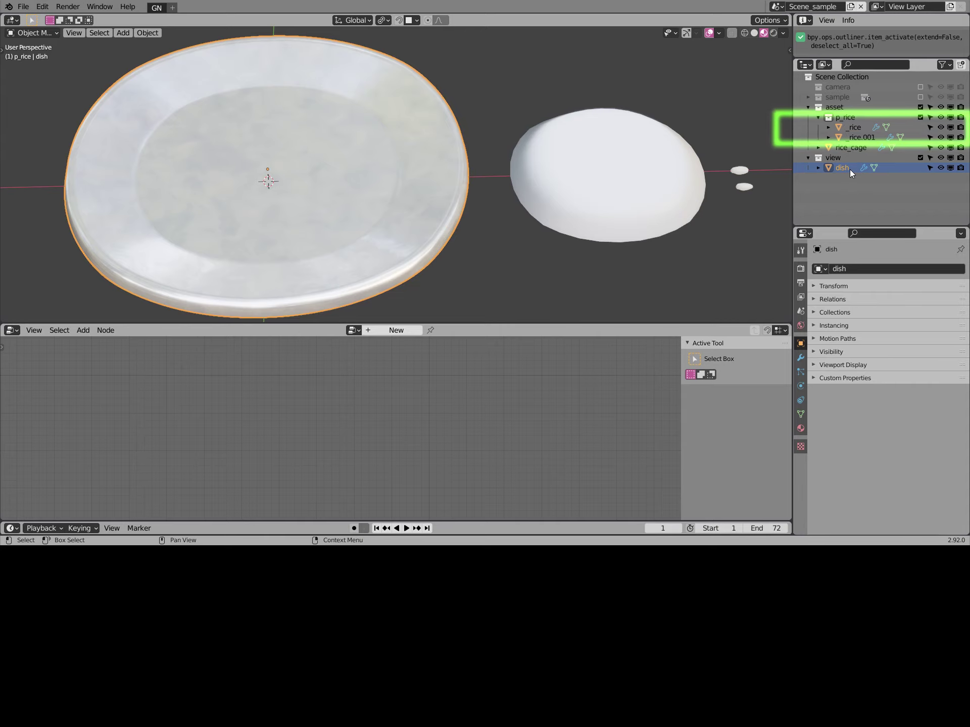
# Show the dish's modifier stack and list the modifiers available to add
pyautogui.click(800, 358)
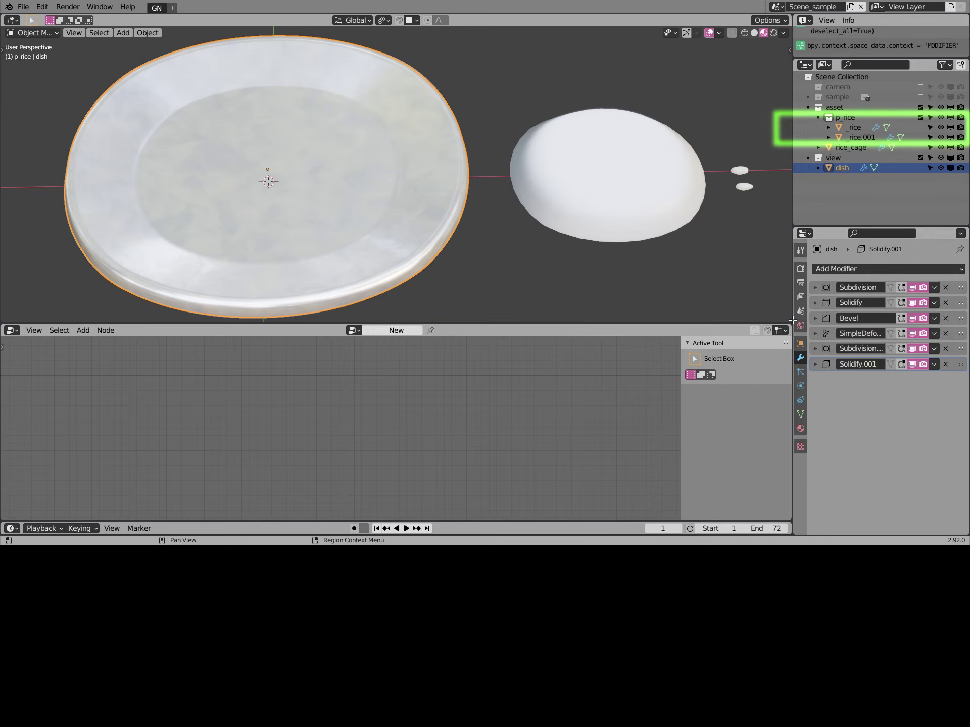
pyautogui.moveTo(792, 315); pyautogui.dragTo(777, 316)
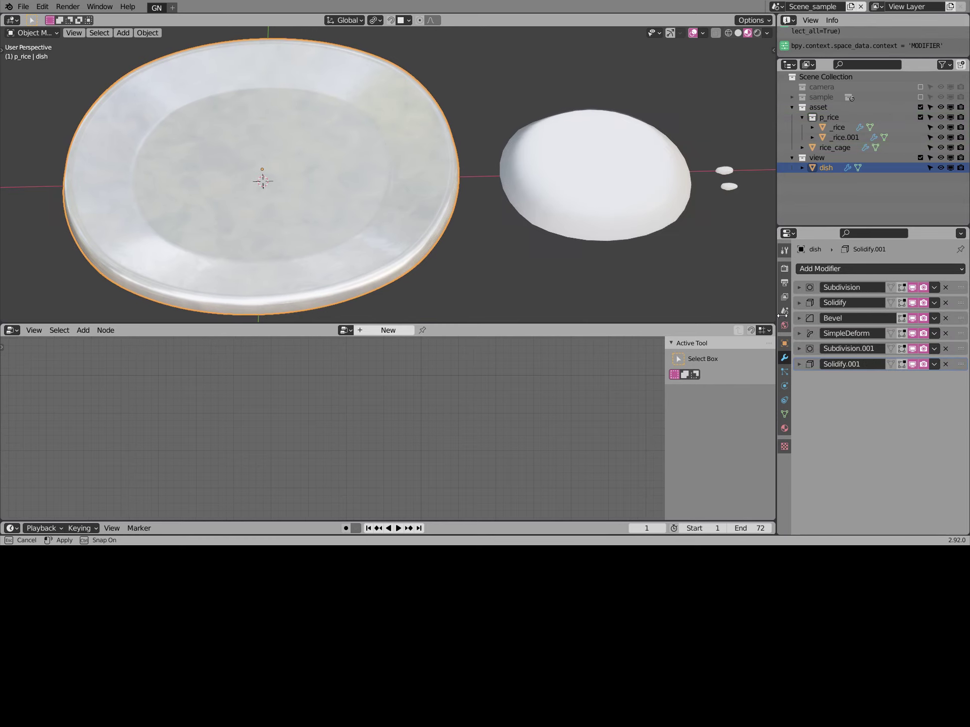
pyautogui.click(853, 269)
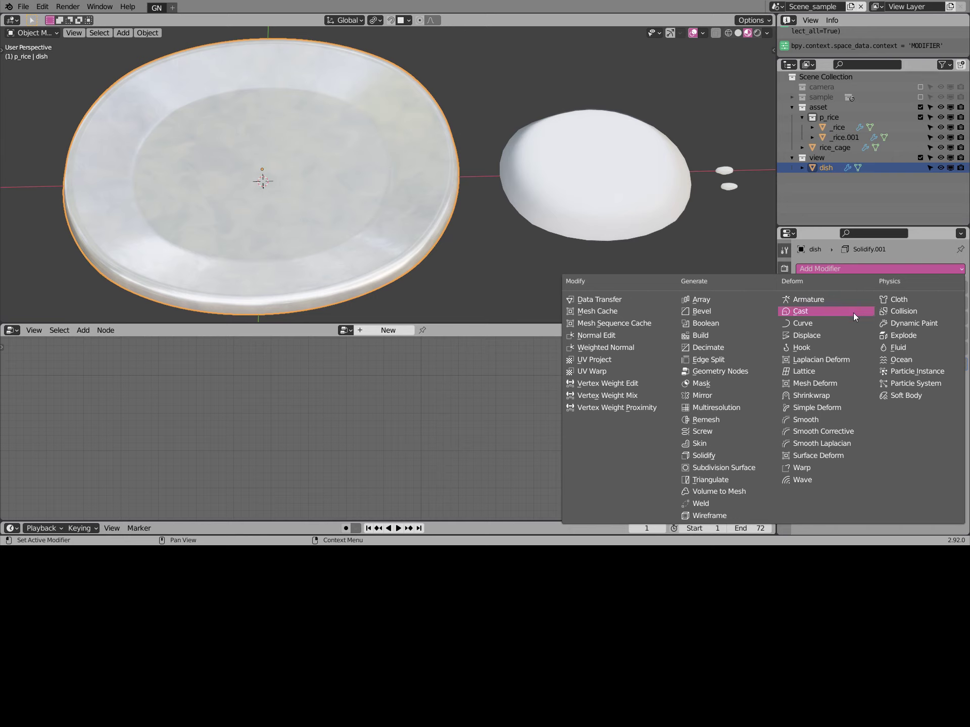
# Add a Geometry Nodes modifier to the dish and frame its input and output nodes
pyautogui.click(723, 373)
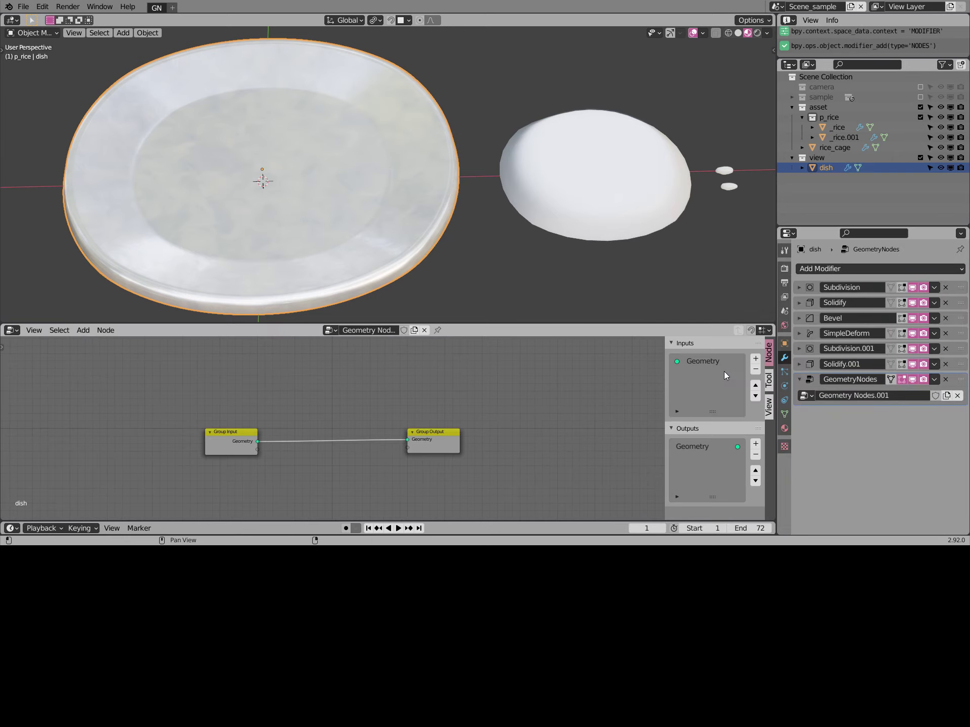
pyautogui.scroll(2, 313, 434)
pyautogui.moveTo(313, 435); pyautogui.dragTo(385, 377, button='middle')
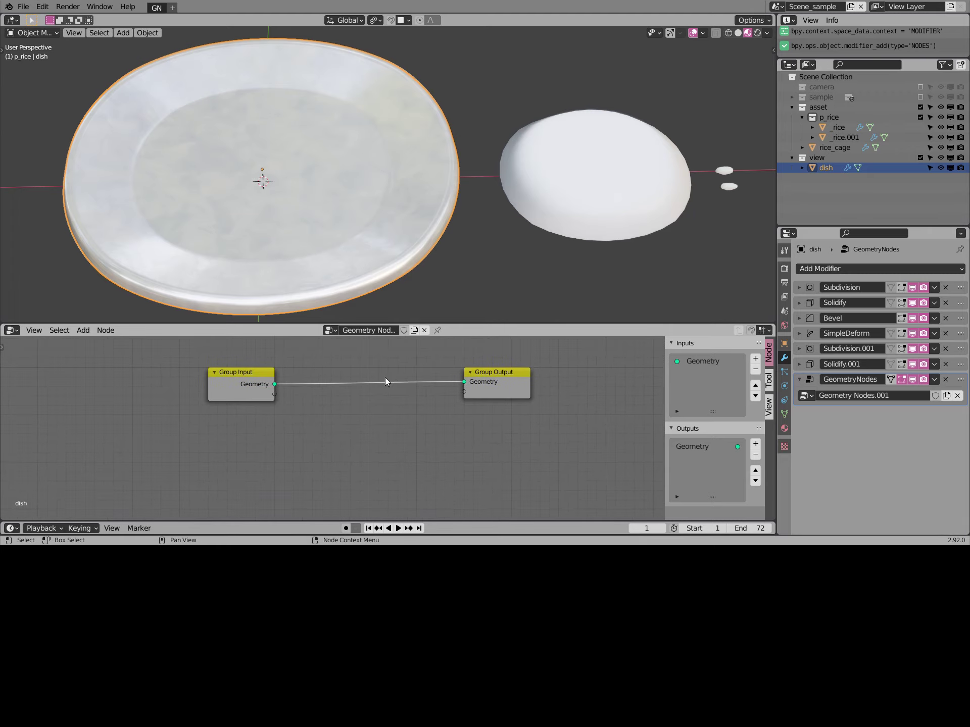
pyautogui.hotkey('ctrl', 'n')
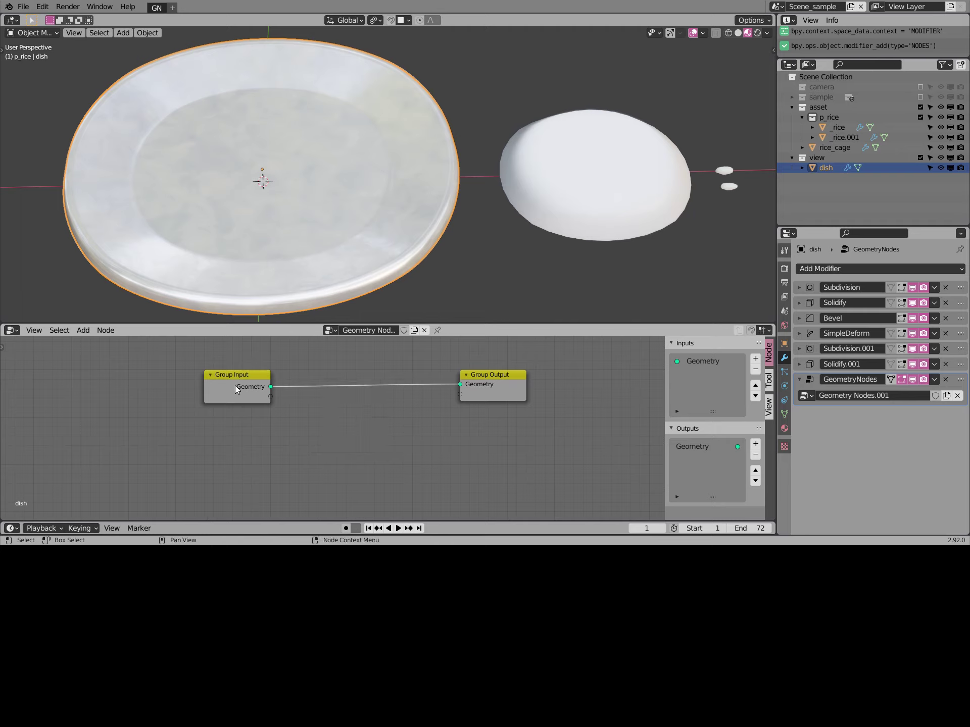
pyautogui.click(328, 418)
# Place an Object Info node below Group Input and fit all nodes in view
pyautogui.click(93, 335)
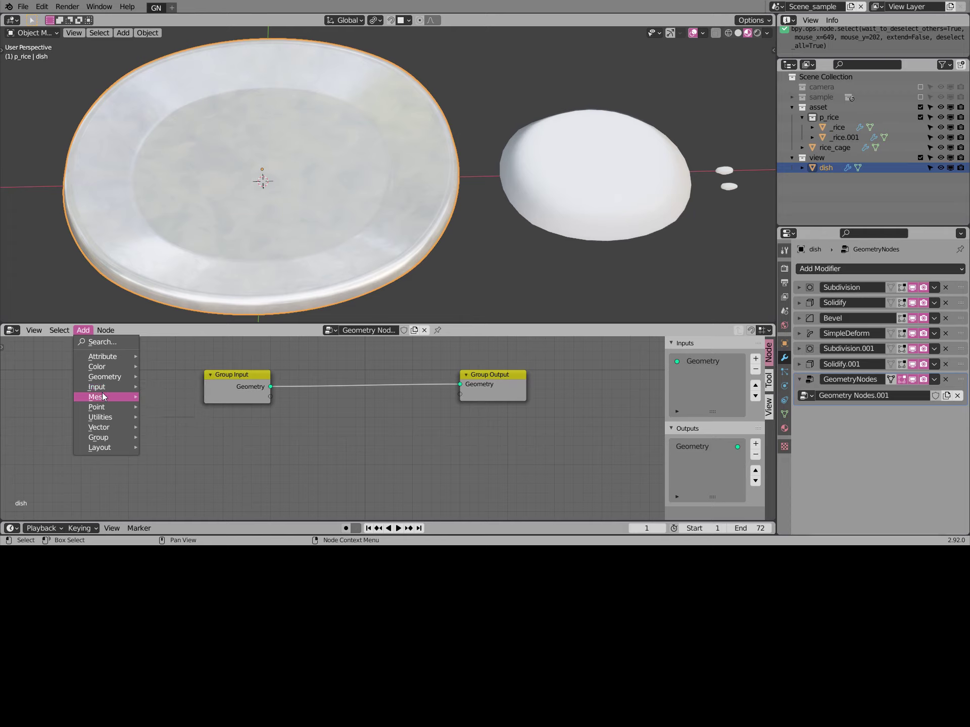
pyautogui.click(195, 389)
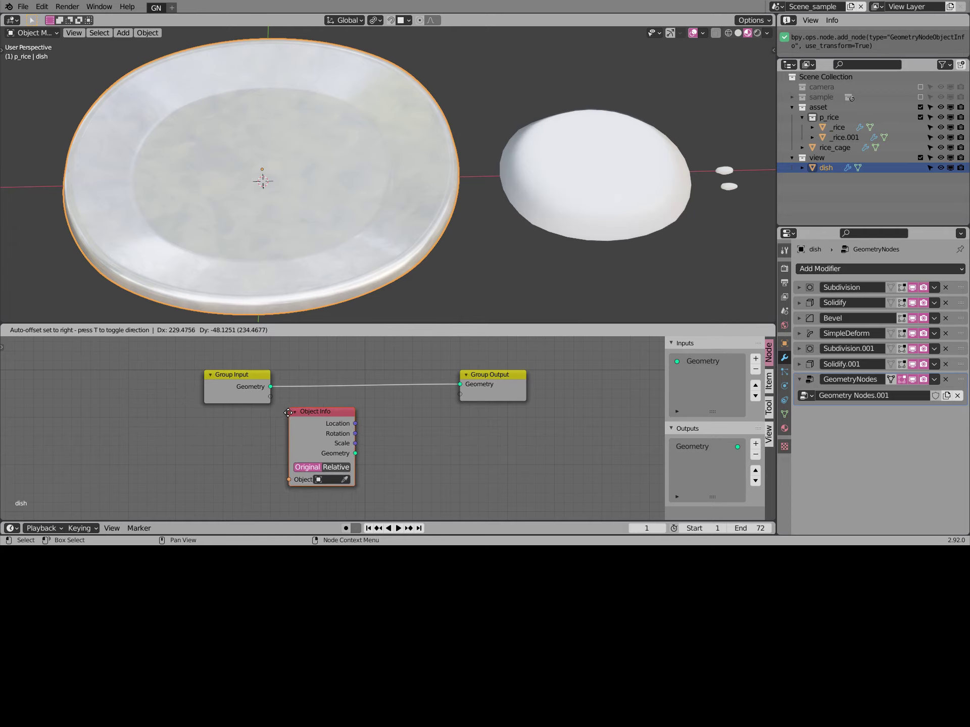
pyautogui.click(252, 421)
pyautogui.click(611, 409)
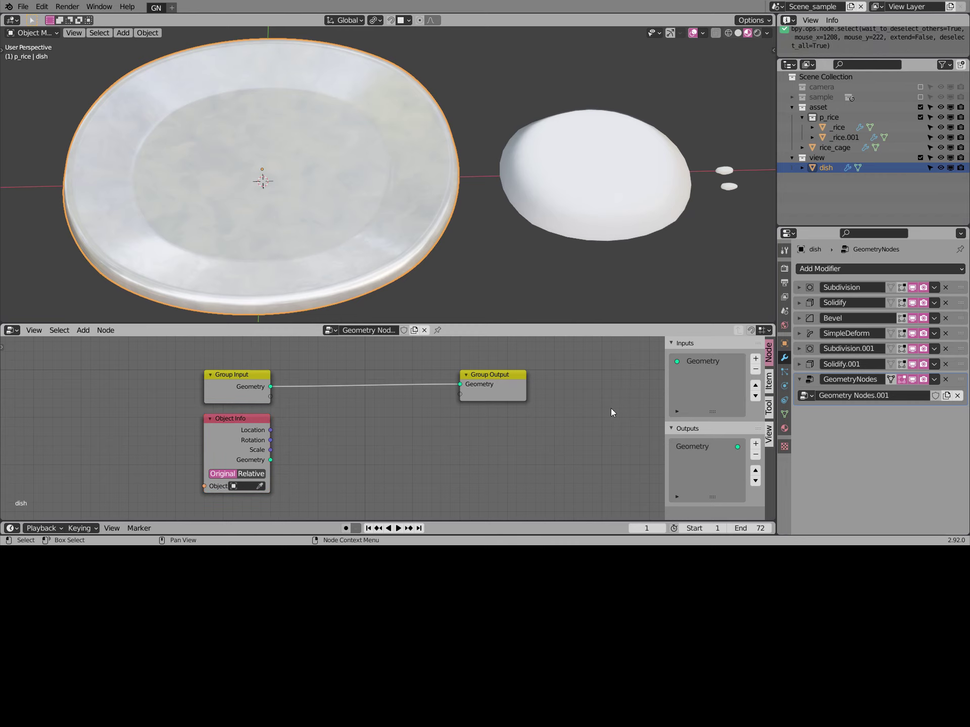
pyautogui.press('n')
pyautogui.press('Home')
# Set the Object Info node's object to rice_cage with the eyedropper
pyautogui.click(595, 217)
pyautogui.hotkey('ctrl', 'z')
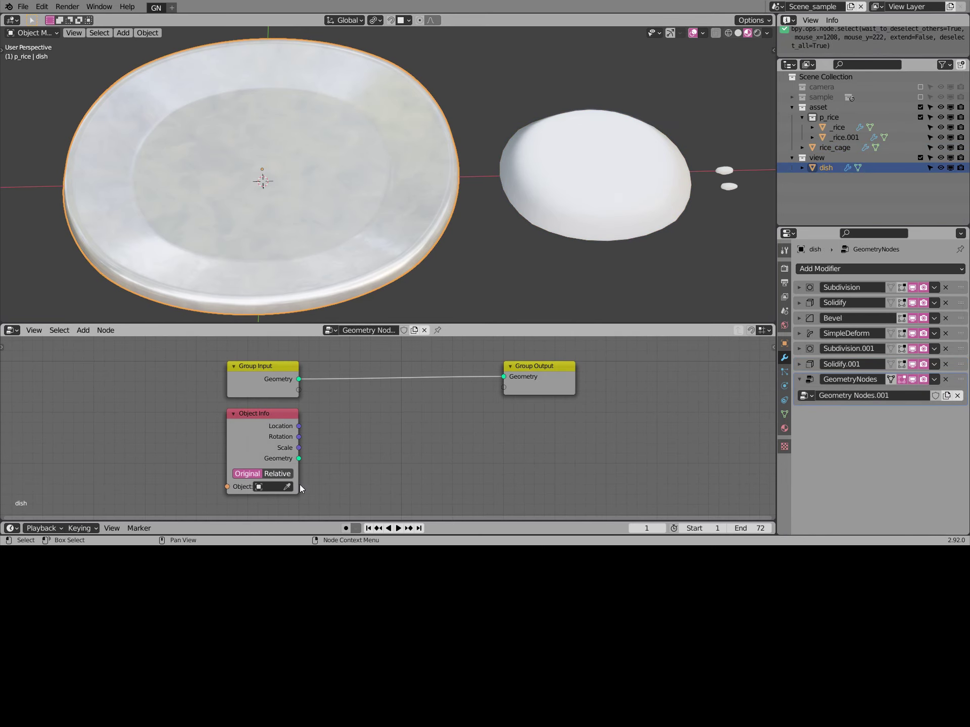
pyautogui.click(290, 486)
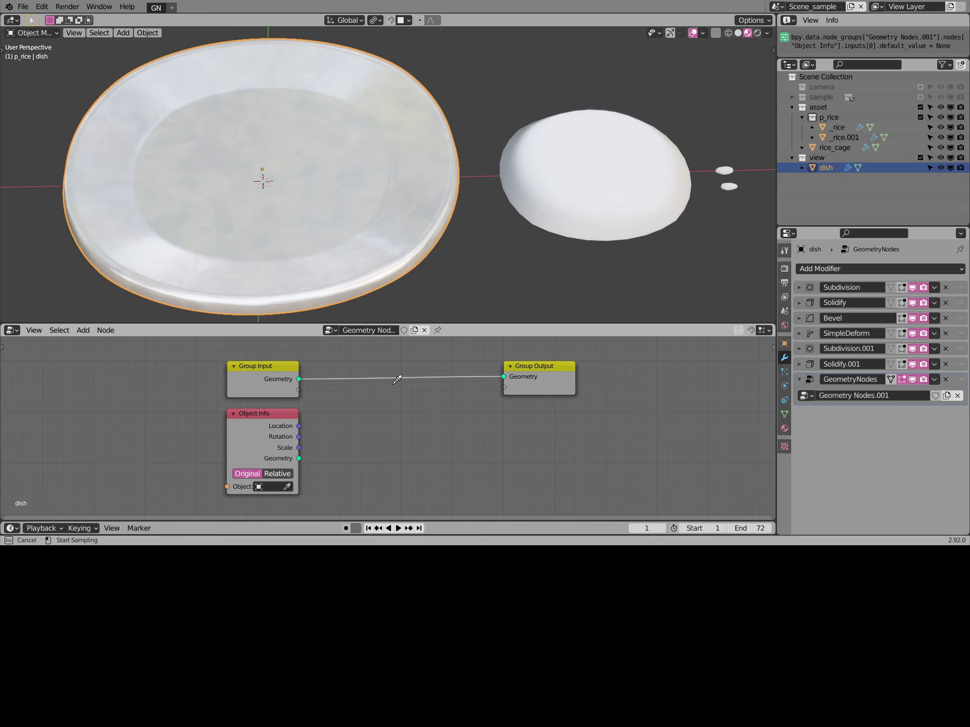
pyautogui.click(602, 184)
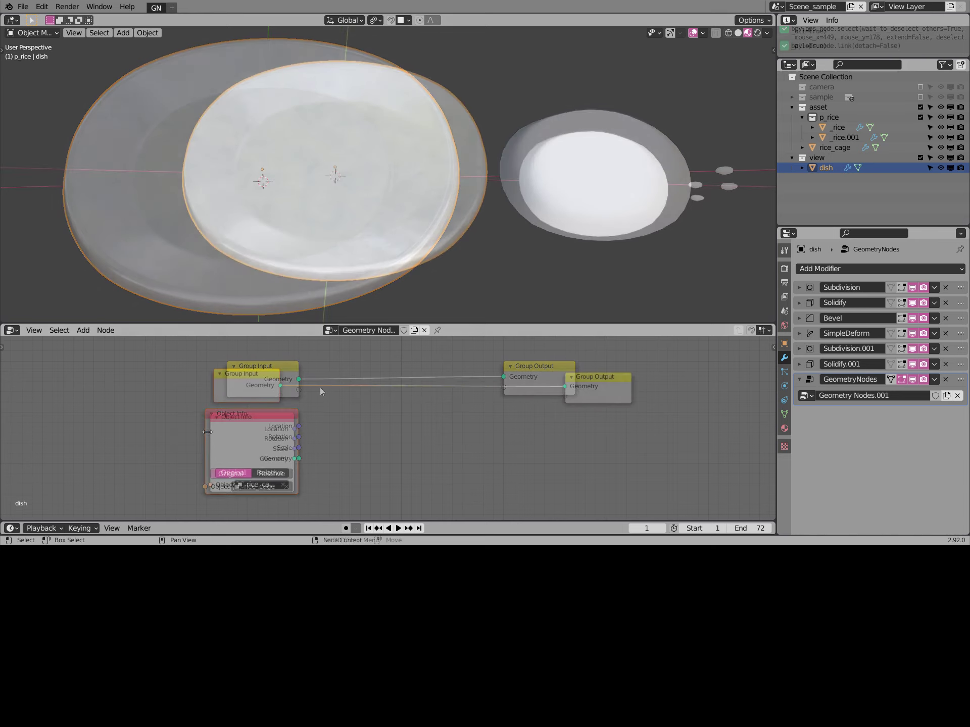
pyautogui.hotkey('shift', 'a')
pyautogui.moveTo(286, 441)
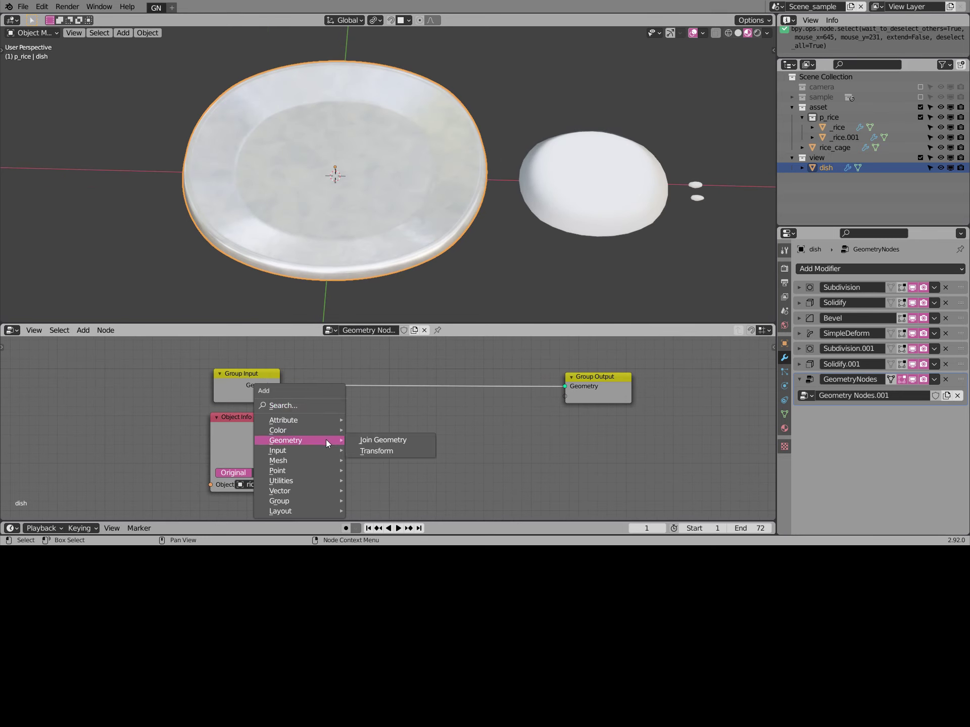
# Insert a Join Geometry node between Group Input and Output, adding rice_cage's geometry as second input
pyautogui.click(392, 438)
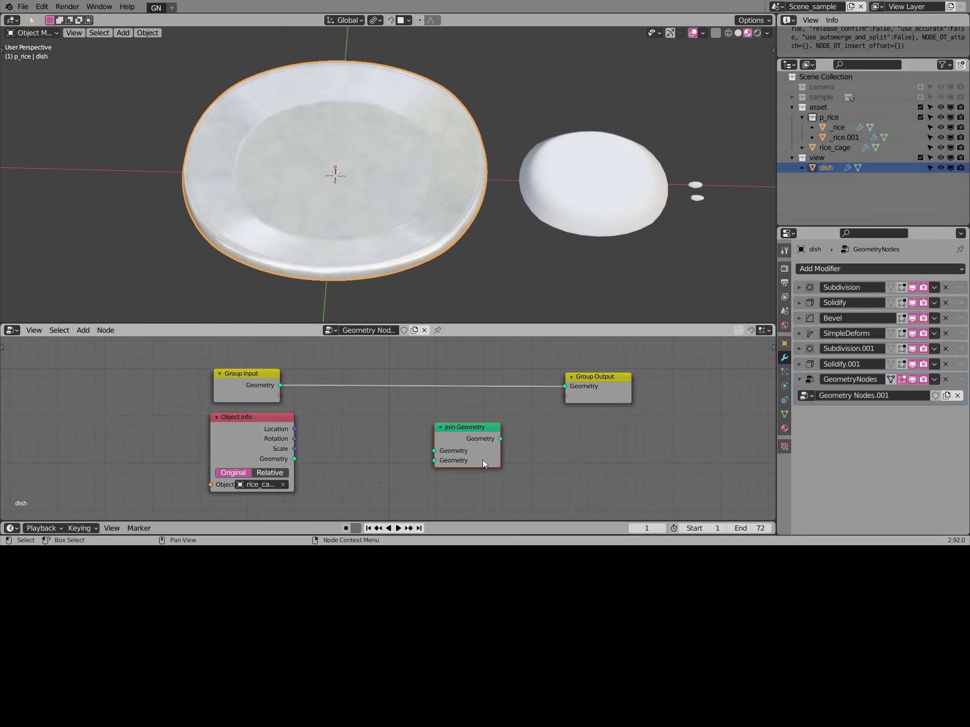
pyautogui.click(512, 400)
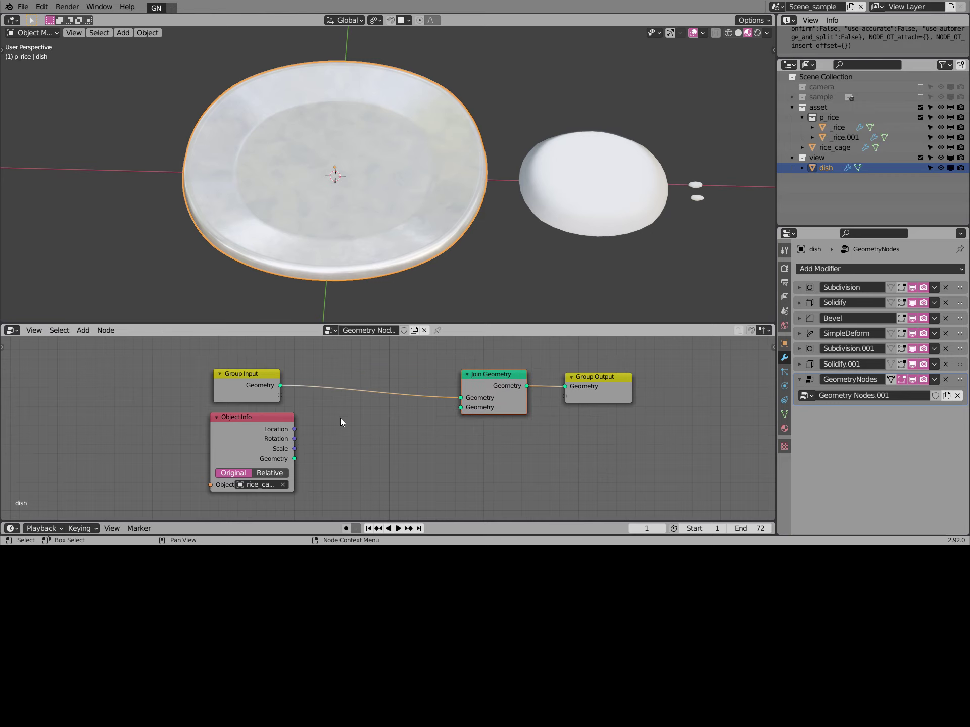
pyautogui.moveTo(286, 461); pyautogui.dragTo(325, 441)
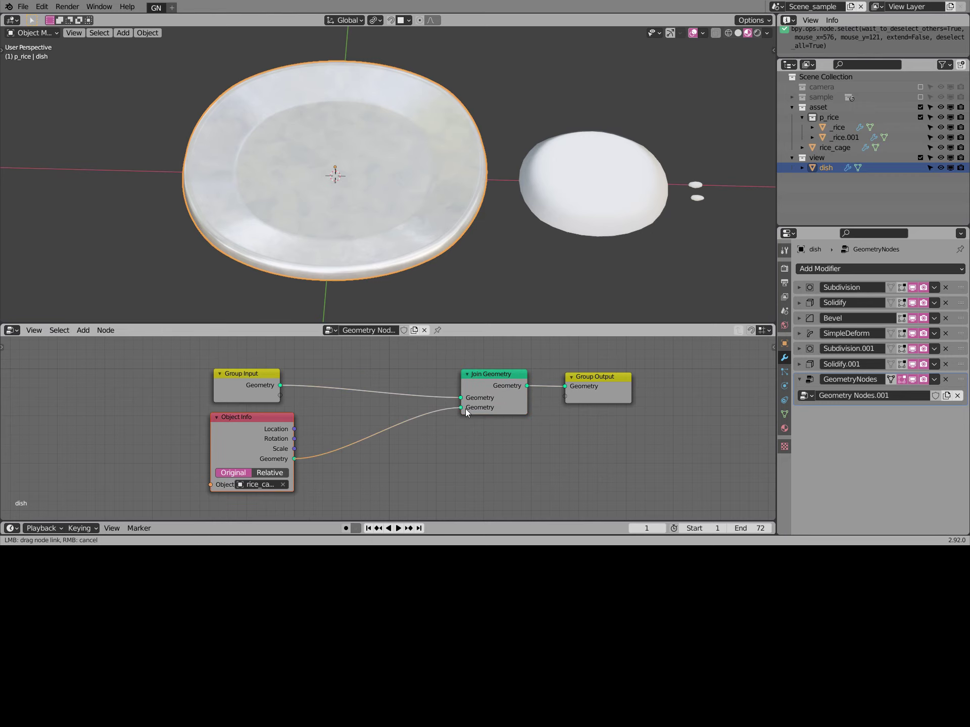
pyautogui.moveTo(465, 409); pyautogui.dragTo(465, 408)
pyautogui.moveTo(416, 313); pyautogui.dragTo(422, 94, button='middle')
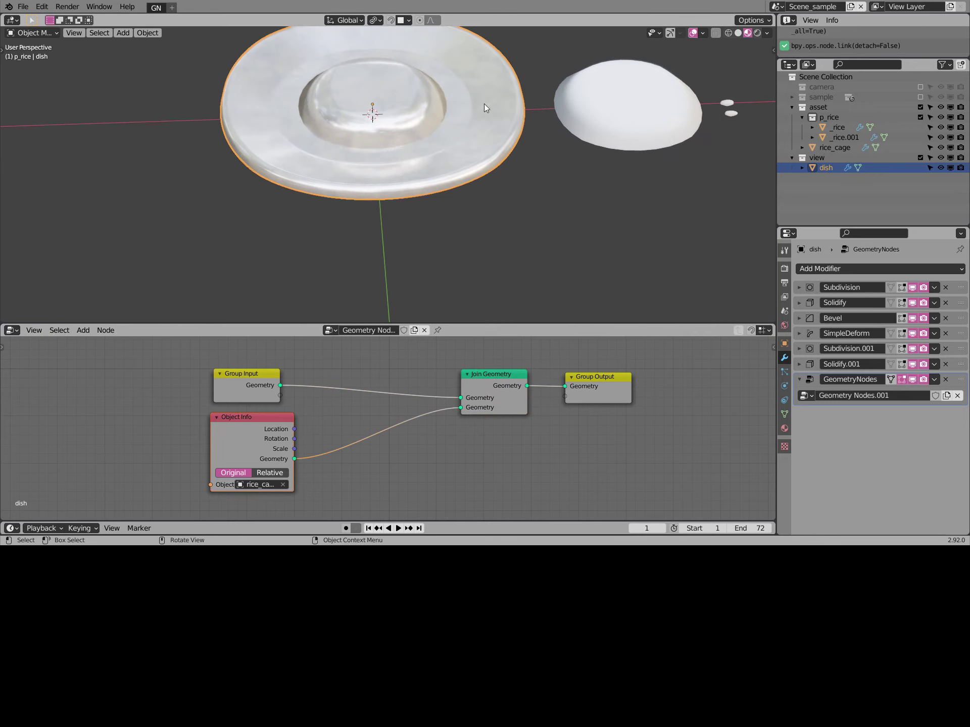
pyautogui.keyDown('shift'); pyautogui.moveTo(466, 153); pyautogui.dragTo(462, 194, button='middle'); pyautogui.keyUp('shift')
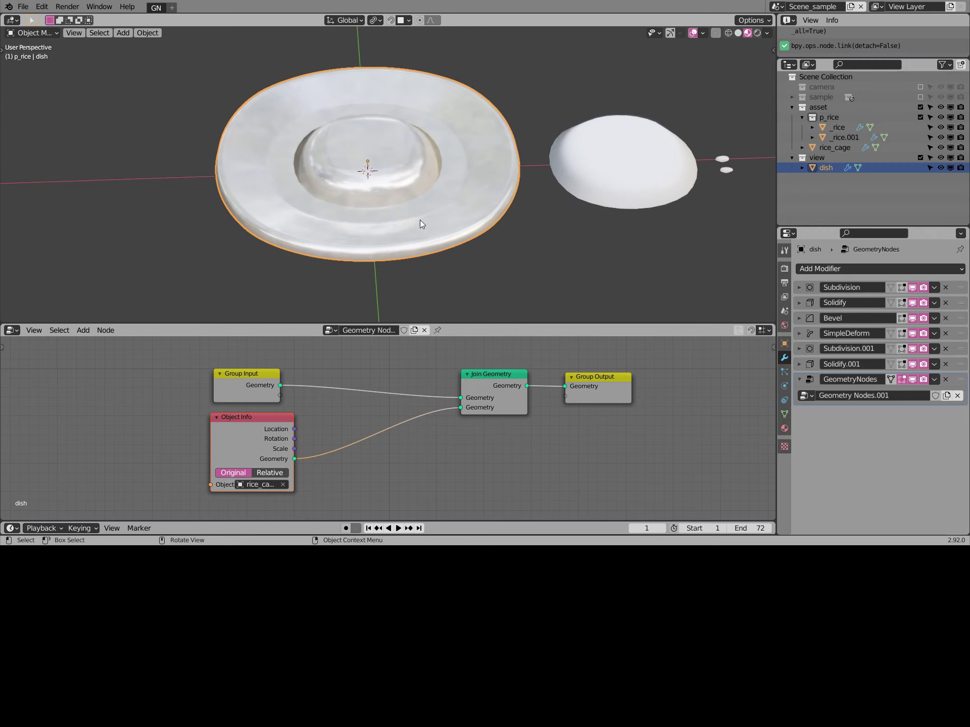
pyautogui.click(82, 329)
pyautogui.moveTo(96, 406)
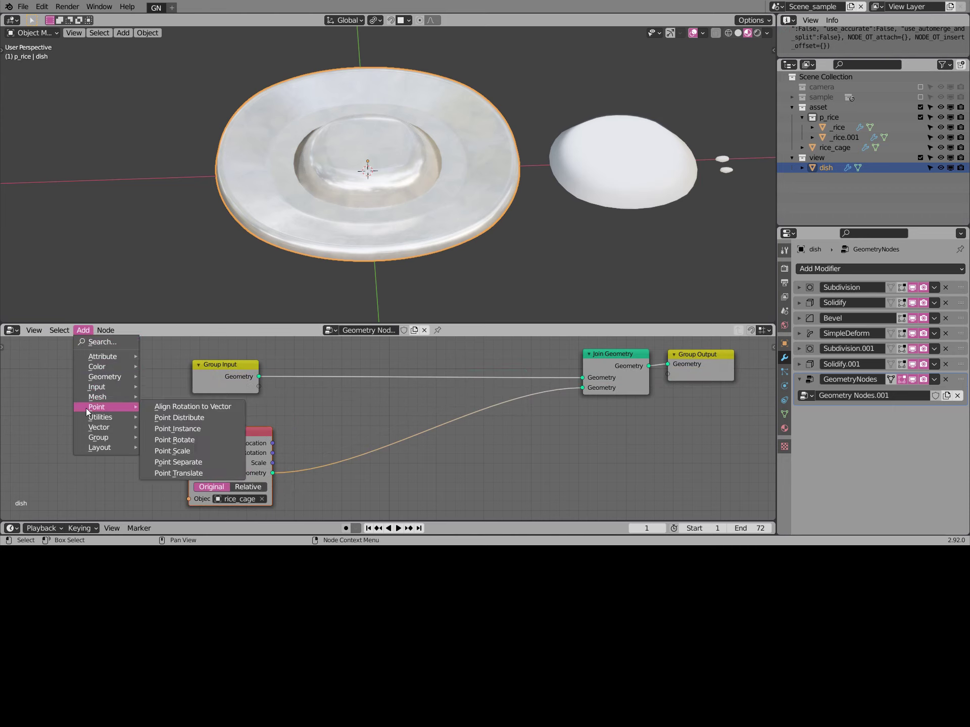
# Insert a Point Distribute node after Object Info with density about 102.6
pyautogui.click(210, 419)
pyautogui.click(339, 442)
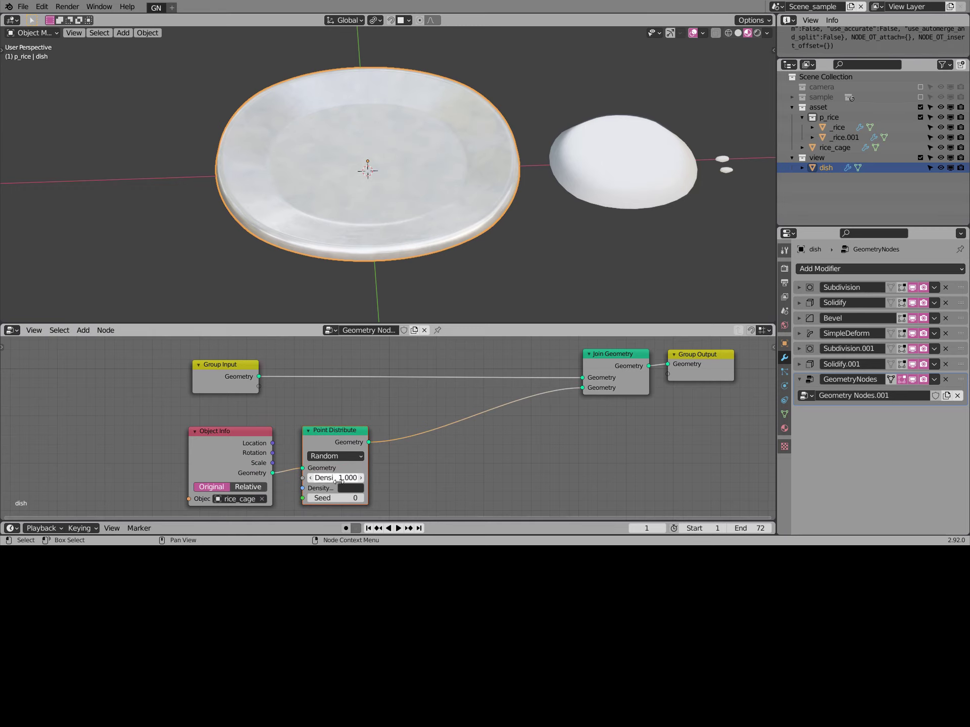
pyautogui.moveTo(336, 478); pyautogui.dragTo(356, 478)
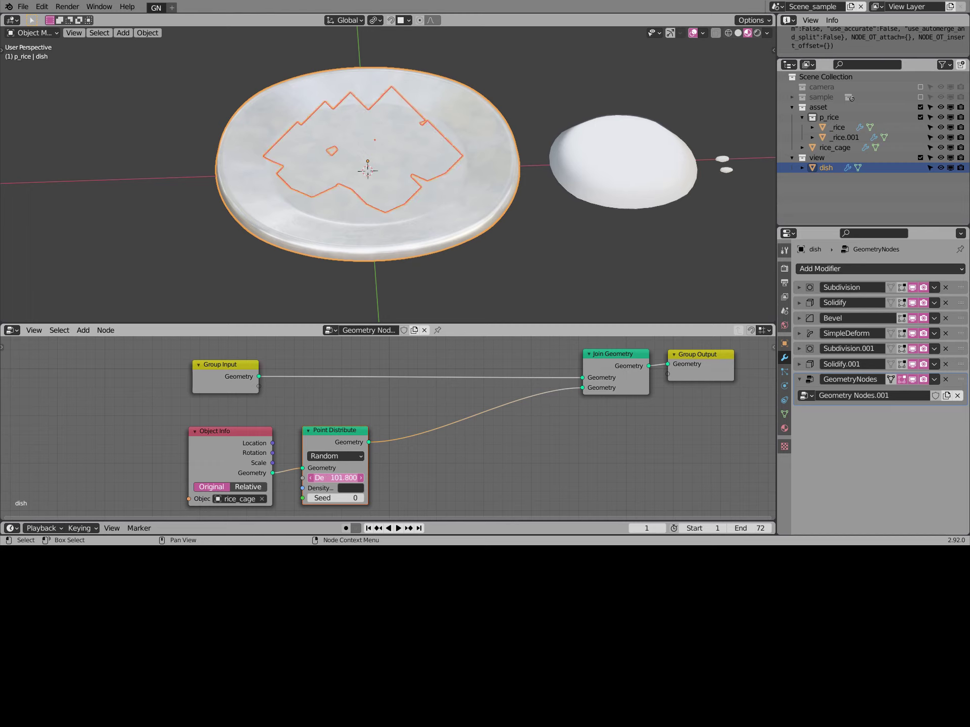
pyautogui.moveTo(336, 478); pyautogui.dragTo(326, 478)
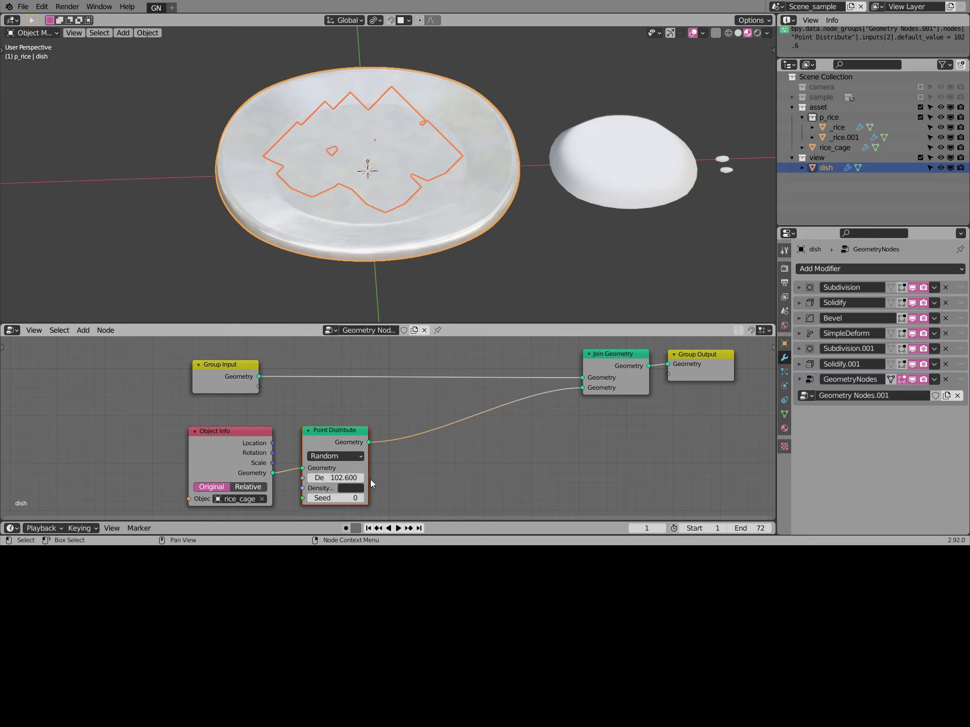
pyautogui.click(84, 330)
pyautogui.moveTo(104, 406)
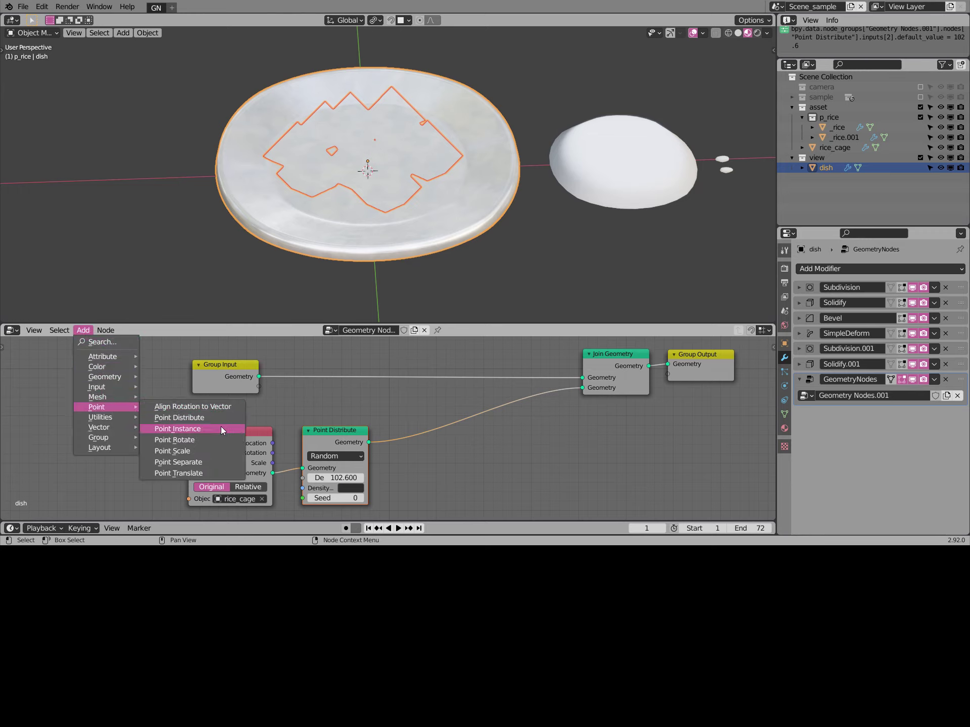
# Add a Point Instance node after Point Distribute instancing the p_rice collection, Whole Collection off
pyautogui.click(221, 429)
pyautogui.click(518, 450)
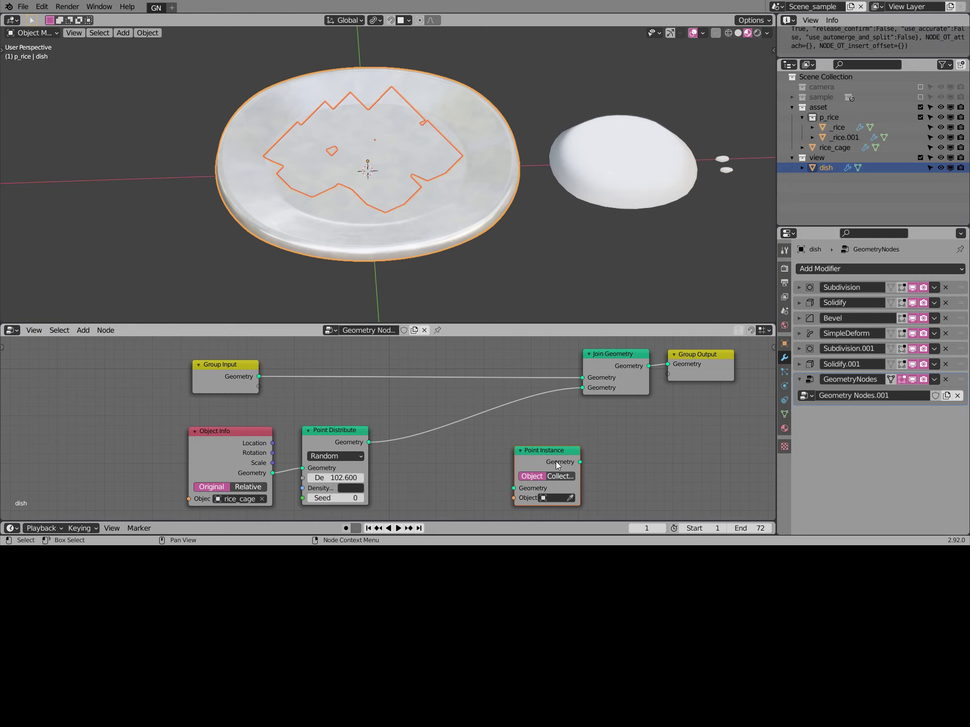
pyautogui.moveTo(555, 462); pyautogui.dragTo(540, 437)
pyautogui.moveTo(488, 429); pyautogui.dragTo(489, 437)
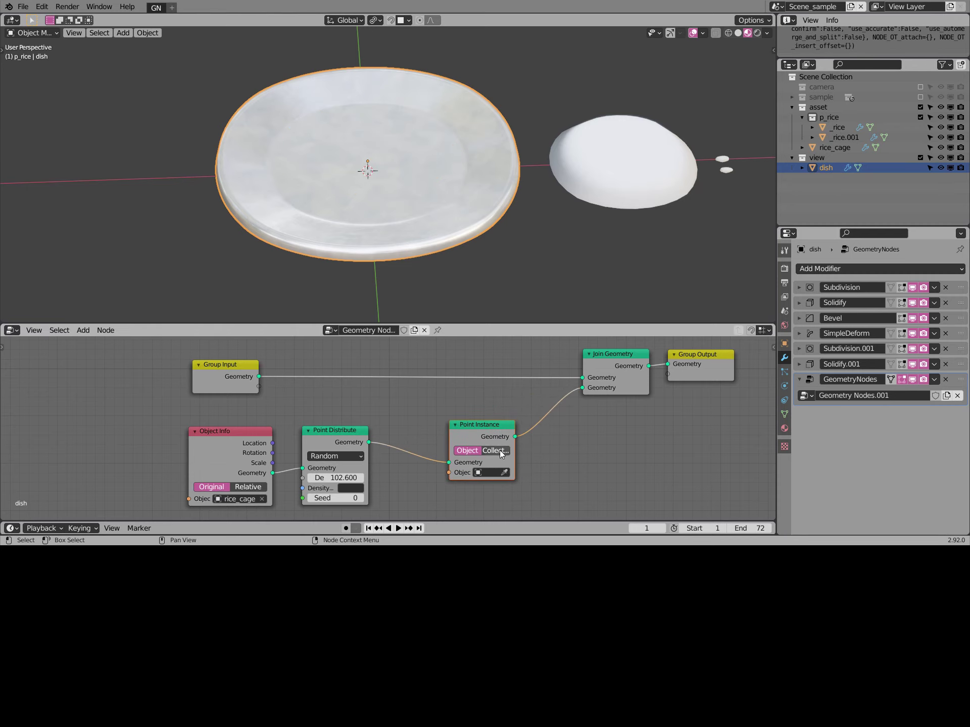
pyautogui.click(498, 450)
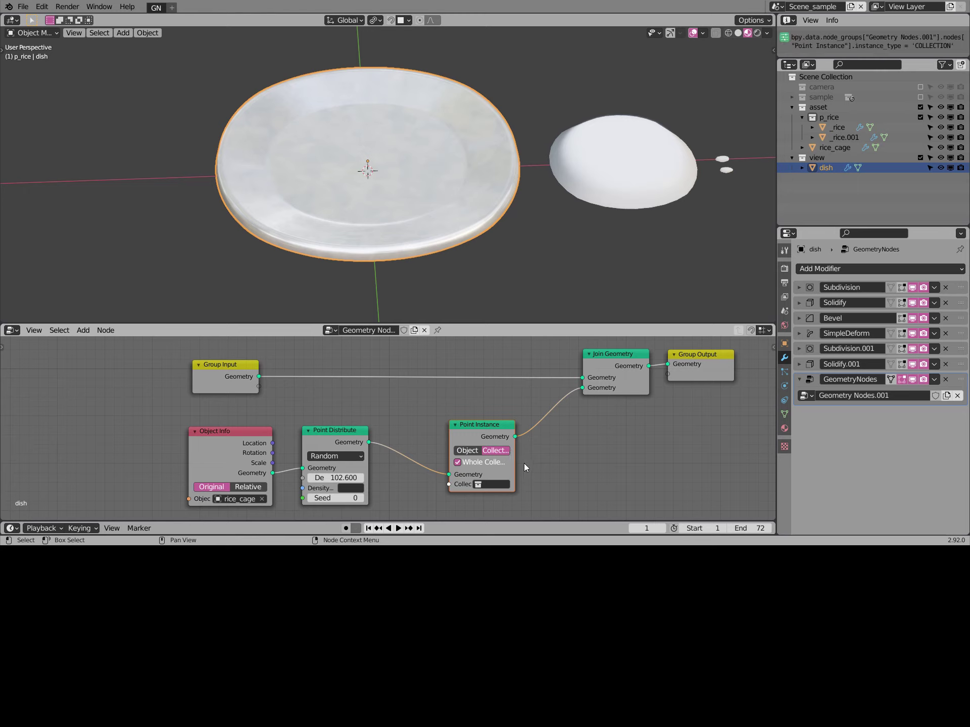
pyautogui.click(492, 483)
pyautogui.scroll(-2, 500, 464)
pyautogui.scroll(-5, 500, 463)
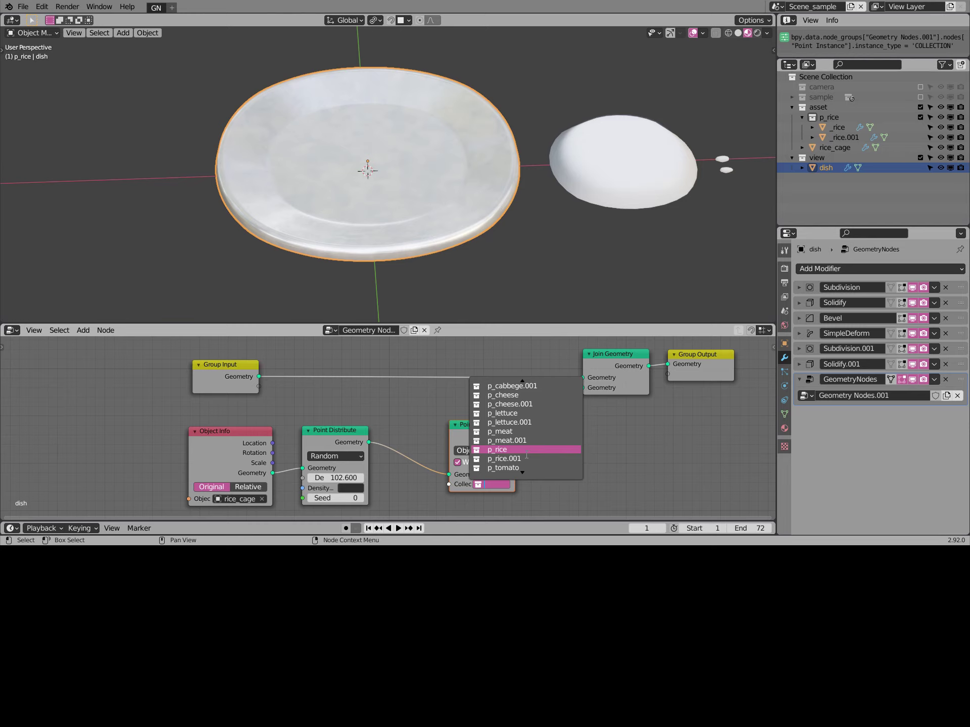
pyautogui.click(526, 452)
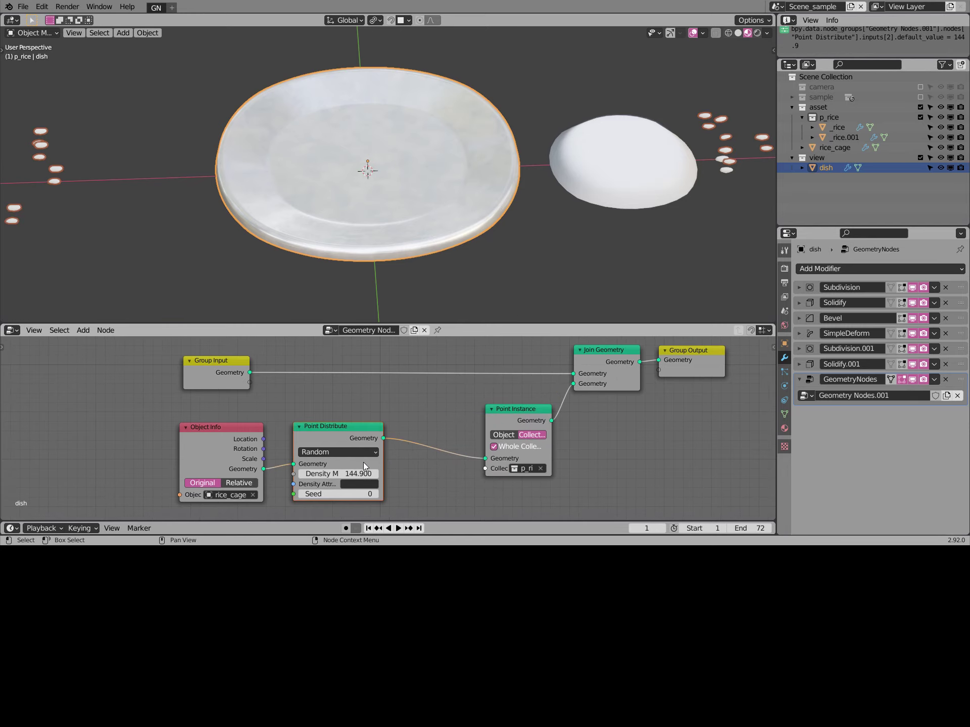
pyautogui.moveTo(534, 433); pyautogui.dragTo(513, 446)
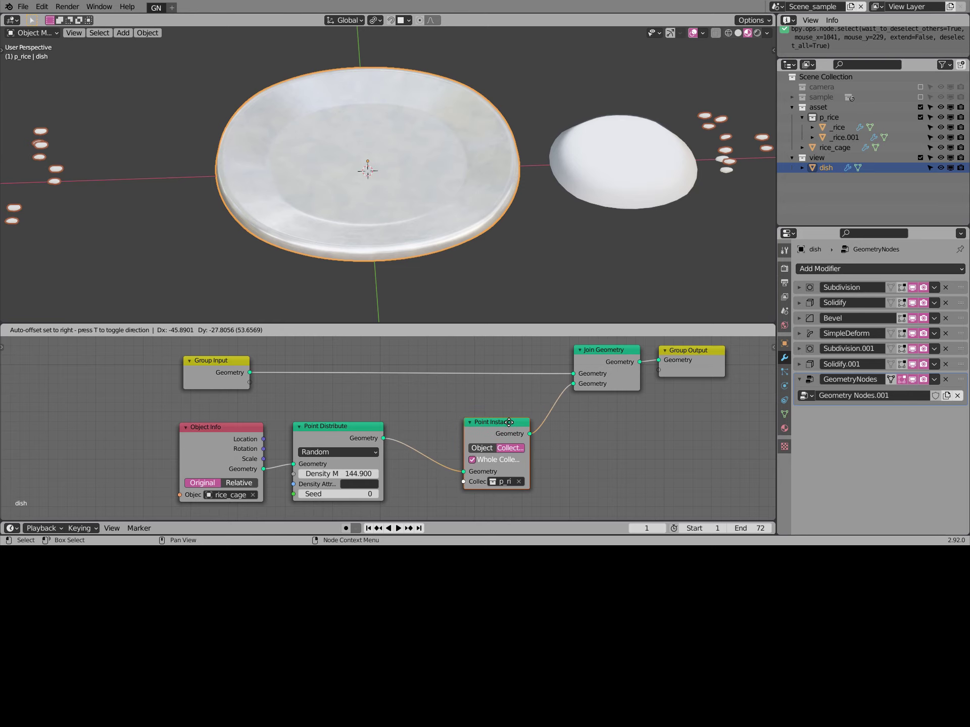
pyautogui.click(473, 459)
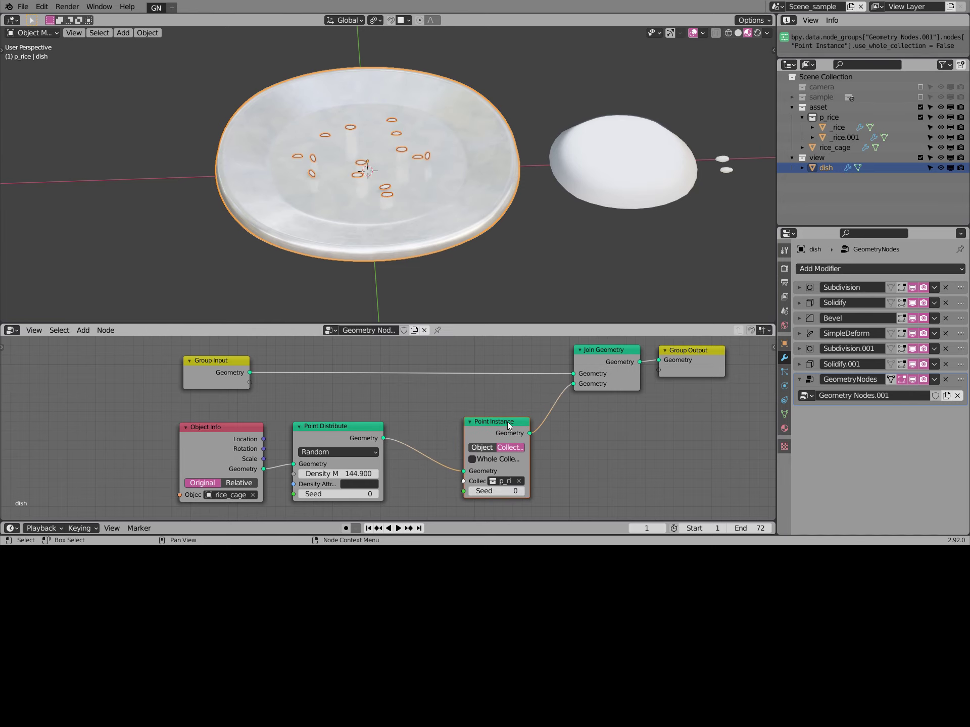
# Raise the point density to about 6282.6 and select rice_cage
pyautogui.moveTo(343, 474); pyautogui.dragTo(399, 473)
pyautogui.scroll(3, 313, 229)
pyautogui.moveTo(324, 471); pyautogui.dragTo(349, 474)
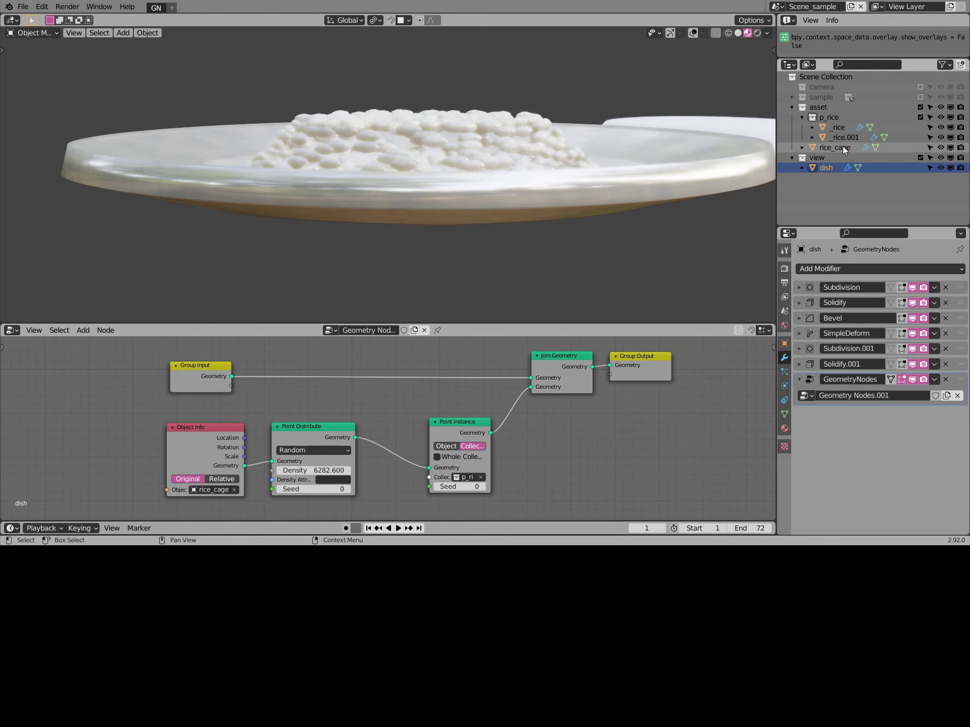
pyautogui.click(842, 147)
pyautogui.moveTo(577, 165); pyautogui.dragTo(380, 186, button='middle')
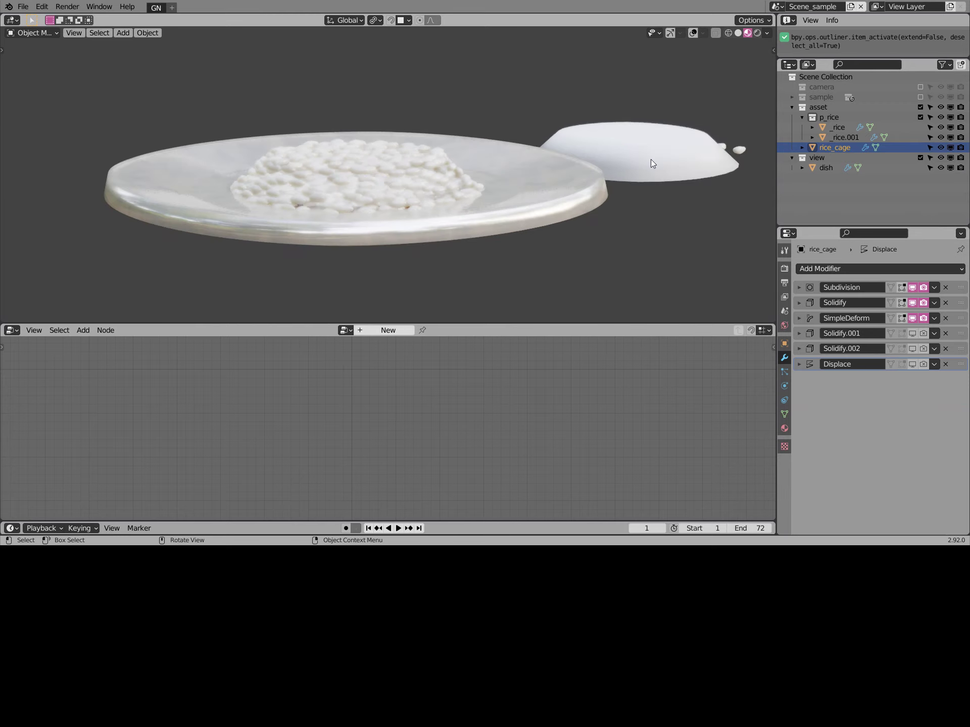
# Enable rice_cage's Solidify.001, Solidify.002 and Displace modifiers, then make the dish active again
pyautogui.click(913, 333)
pyautogui.click(924, 334)
pyautogui.moveTo(490, 229)
pyautogui.mouseDown(button='middle')
pyautogui.moveTo(462, 223)
pyautogui.moveTo(475, 226)
pyautogui.mouseUp(button='middle')
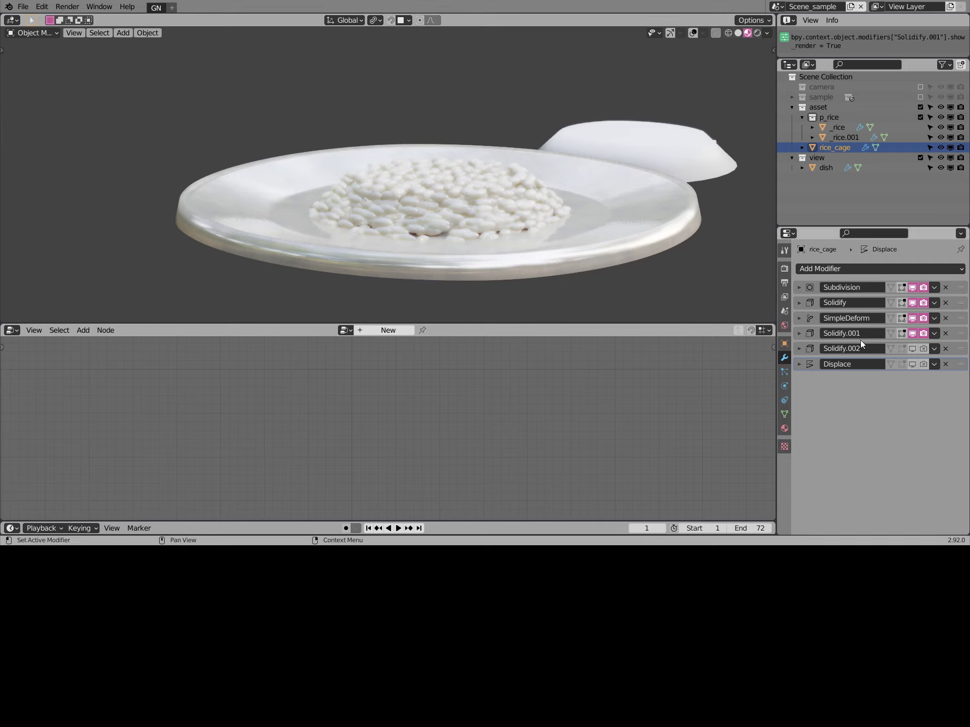
pyautogui.click(913, 349)
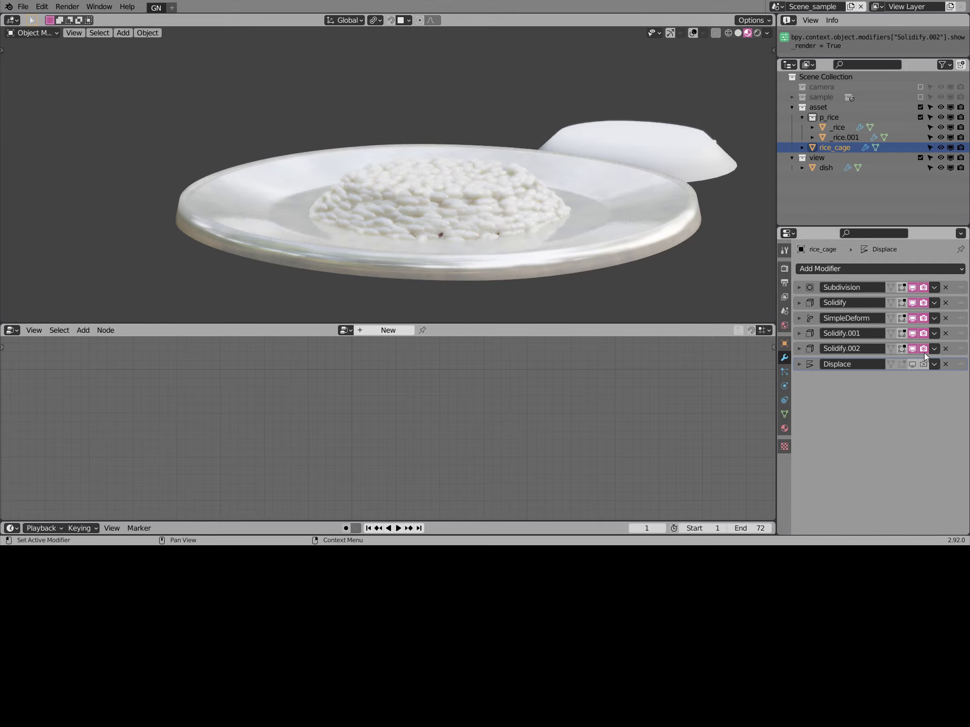
pyautogui.click(914, 364)
pyautogui.moveTo(677, 288)
pyautogui.mouseDown(button='middle')
pyautogui.moveTo(473, 204)
pyautogui.moveTo(411, 218)
pyautogui.moveTo(420, 239)
pyautogui.moveTo(442, 235)
pyautogui.mouseUp(button='middle')
pyautogui.scroll(4, 410, 218)
pyautogui.click(460, 233)
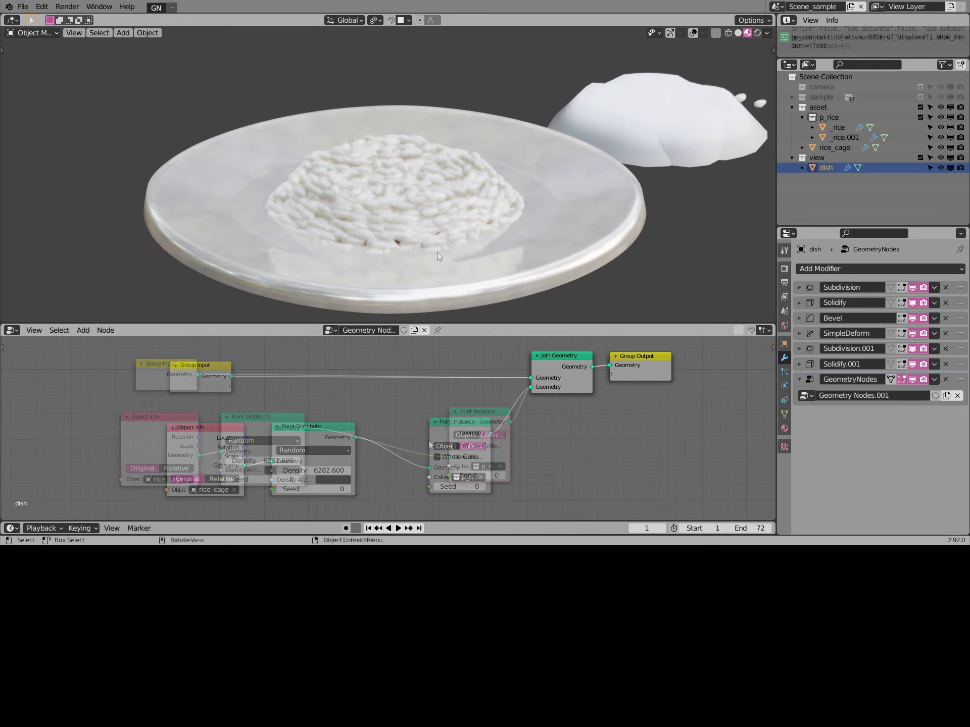
# Insert a Transform node before Point Distribute lifting the rice 0.005 m in Z
pyautogui.click(464, 414)
pyautogui.click(288, 417)
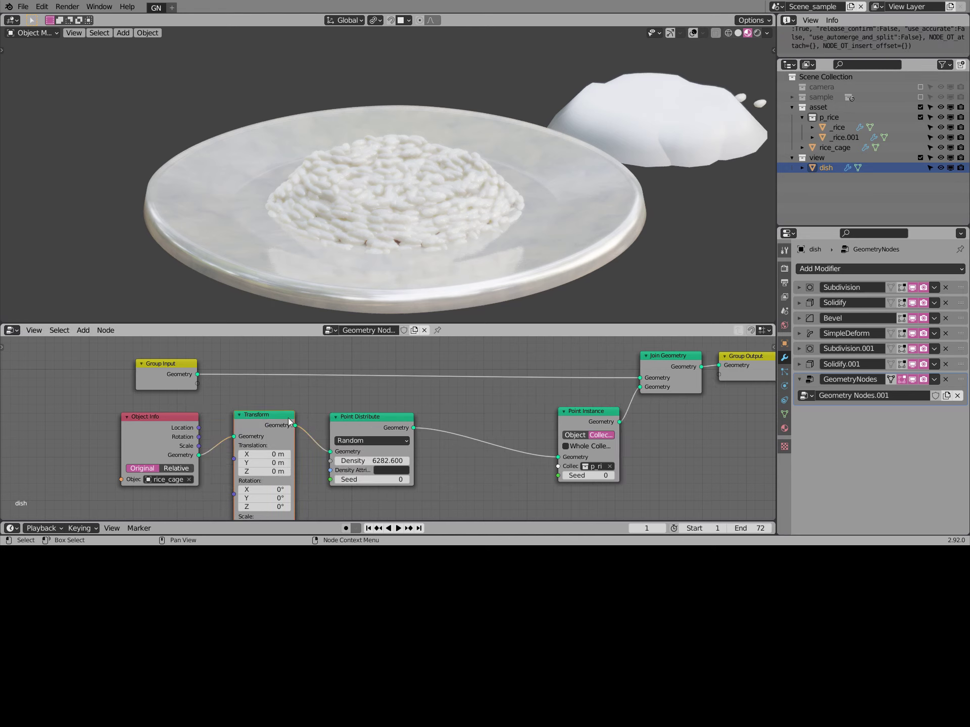
pyautogui.click(267, 472)
pyautogui.write('0.005')
pyautogui.press('Return')
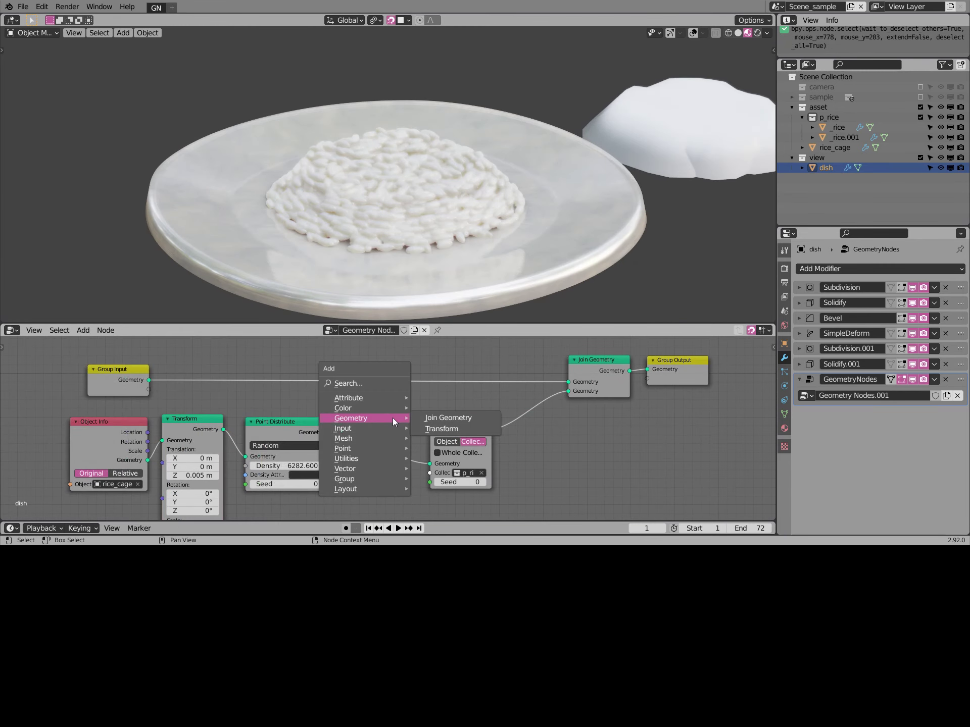
pyautogui.moveTo(355, 398)
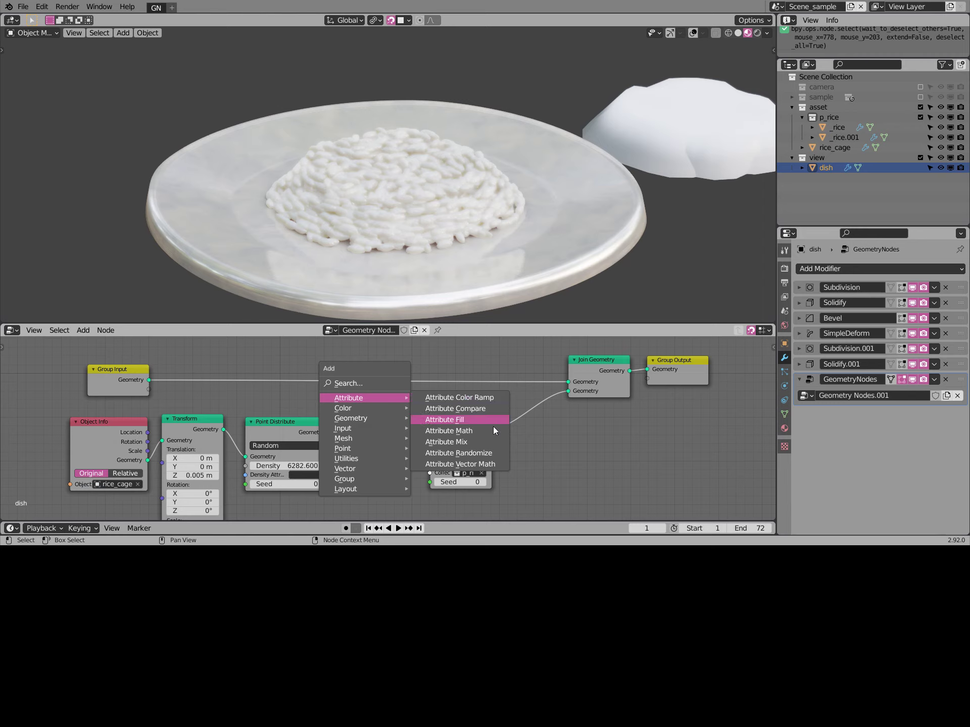
# Add an Attribute Randomize node on rotation, type Vector, with Min X -0.7
pyautogui.click(475, 453)
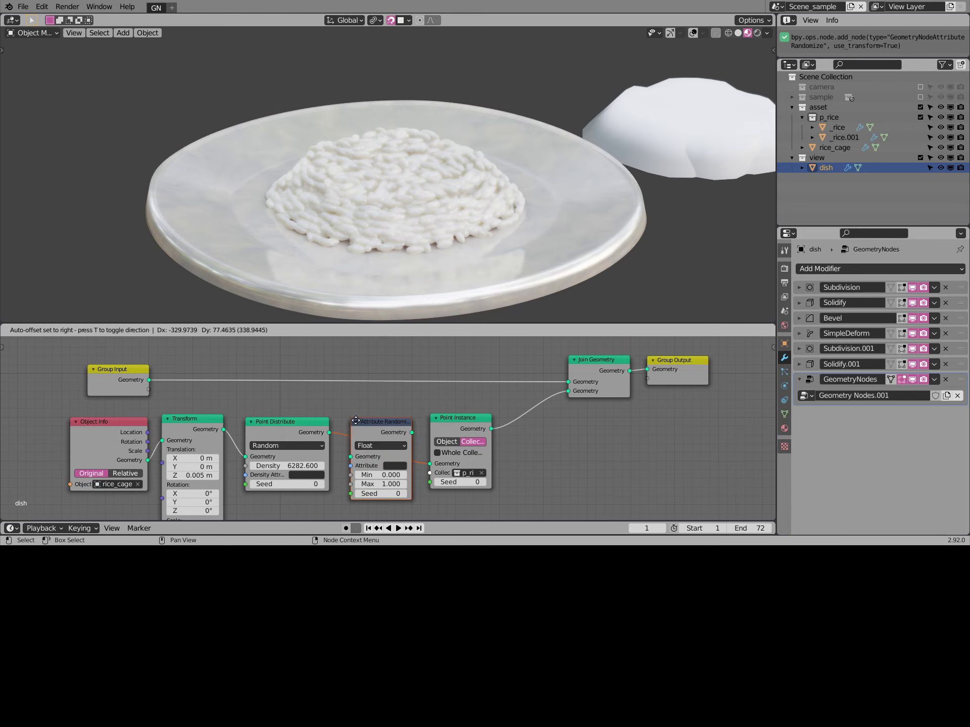
pyautogui.click(370, 421)
pyautogui.click(476, 402)
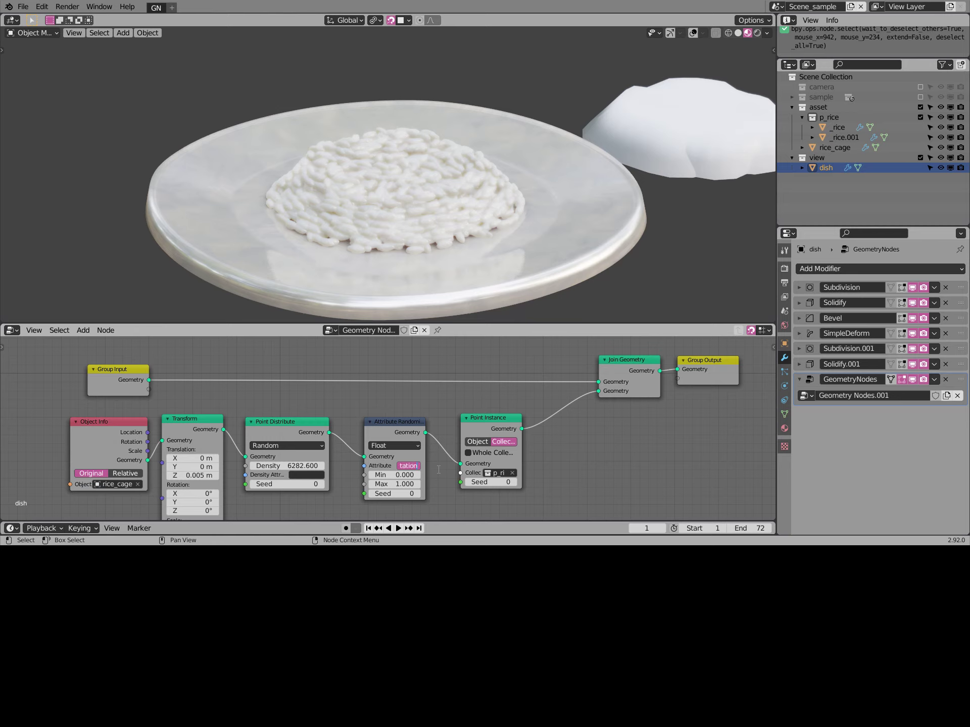
pyautogui.press('Return')
pyautogui.click(394, 446)
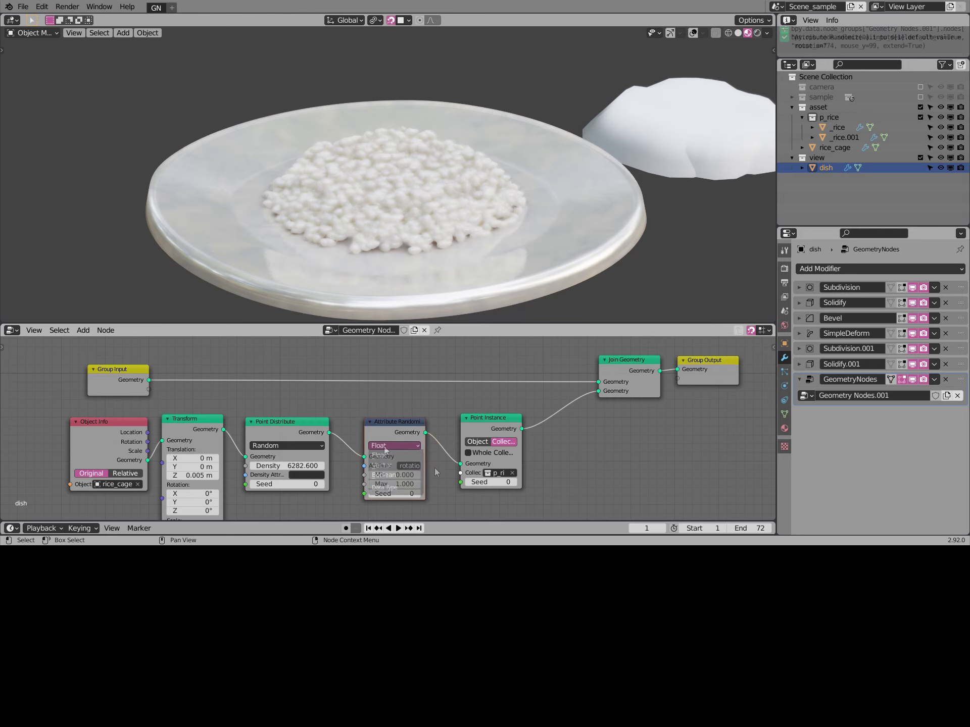
pyautogui.click(402, 464)
pyautogui.click(408, 436)
pyautogui.press('Home')
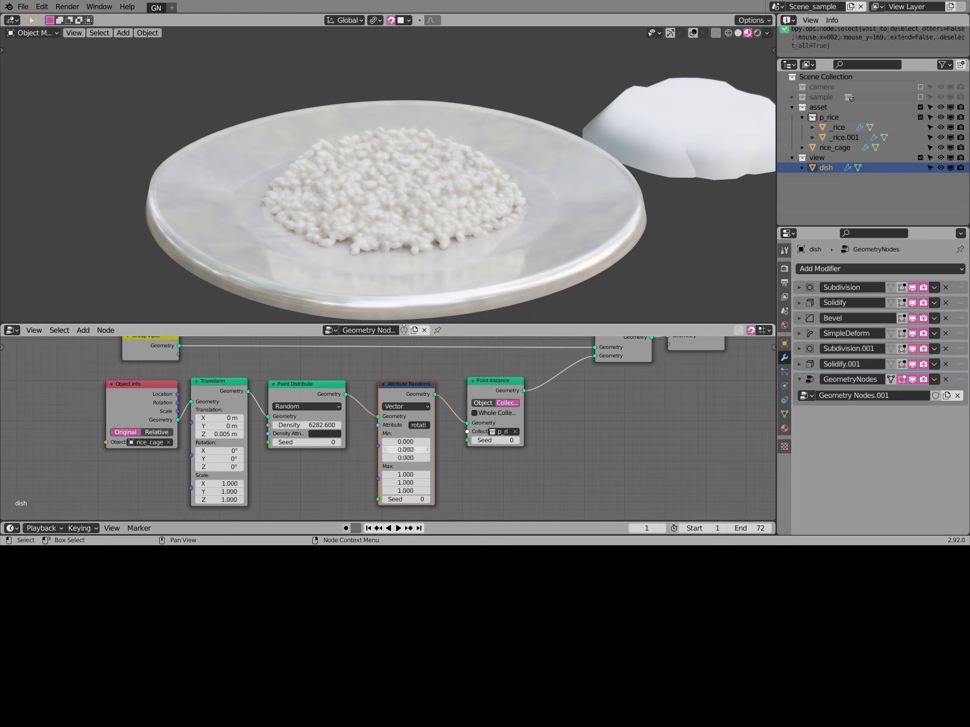
pyautogui.write('-0.7')
pyautogui.press('Return')
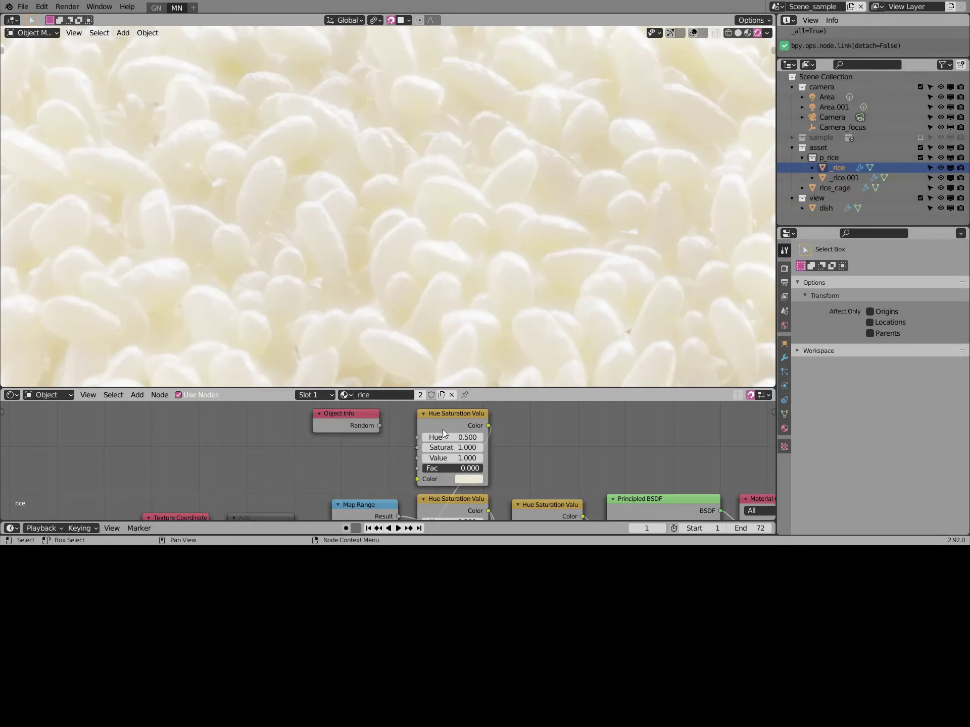
# Link Object Info's Random to Hue Saturation Value Fac and set Value to about 0.77
pyautogui.moveTo(379, 426); pyautogui.dragTo(418, 469)
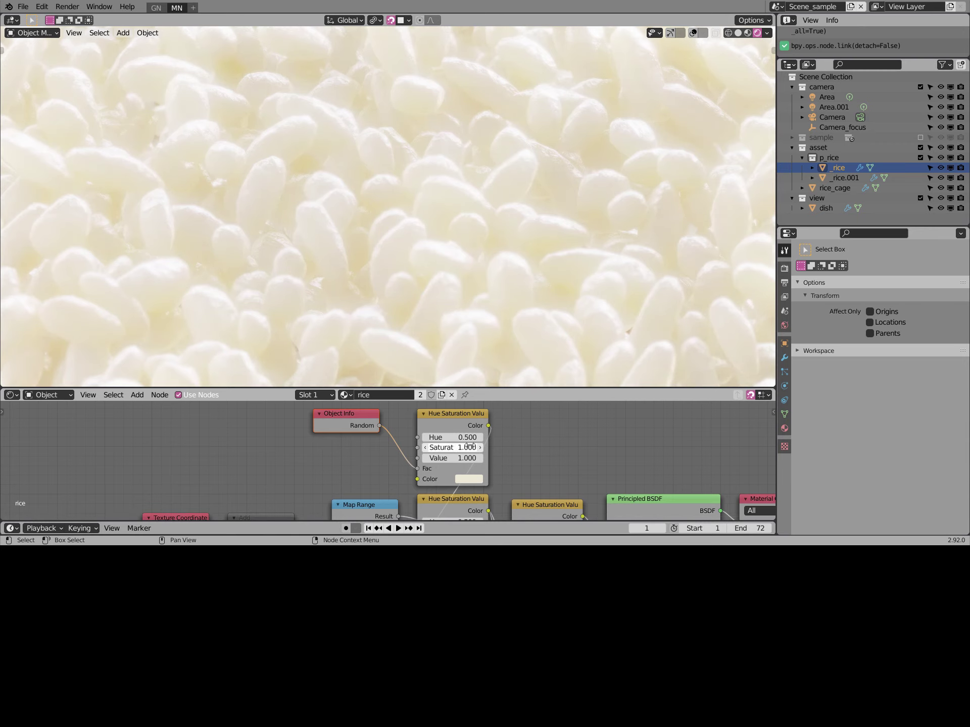
pyautogui.moveTo(461, 458); pyautogui.dragTo(420, 459)
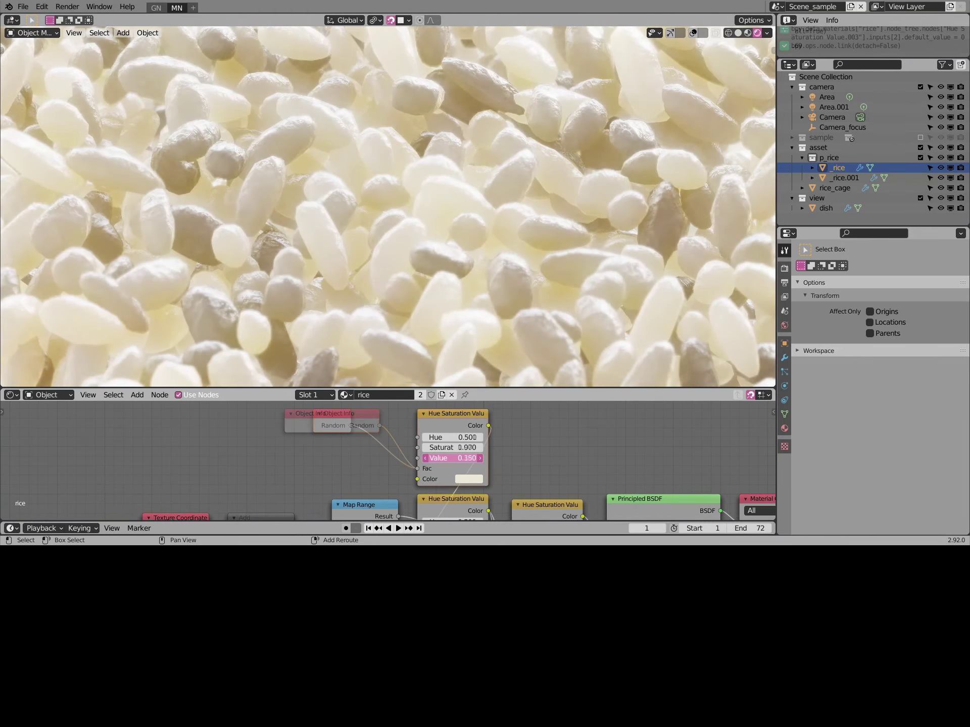
pyautogui.moveTo(449, 458); pyautogui.dragTo(468, 458)
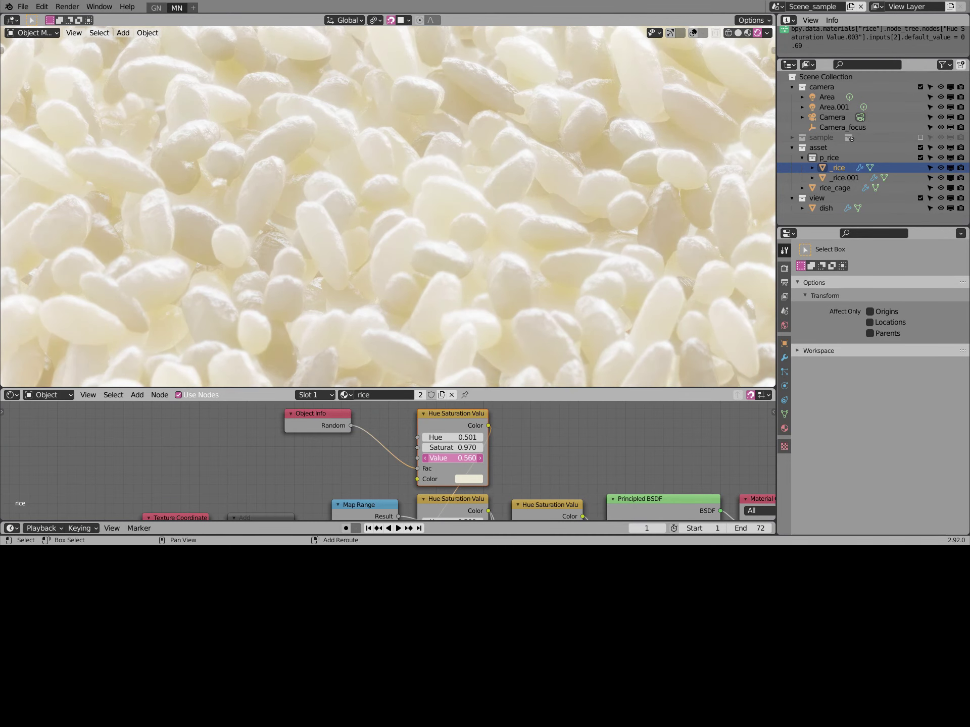
pyautogui.moveTo(468, 458); pyautogui.dragTo(474, 458)
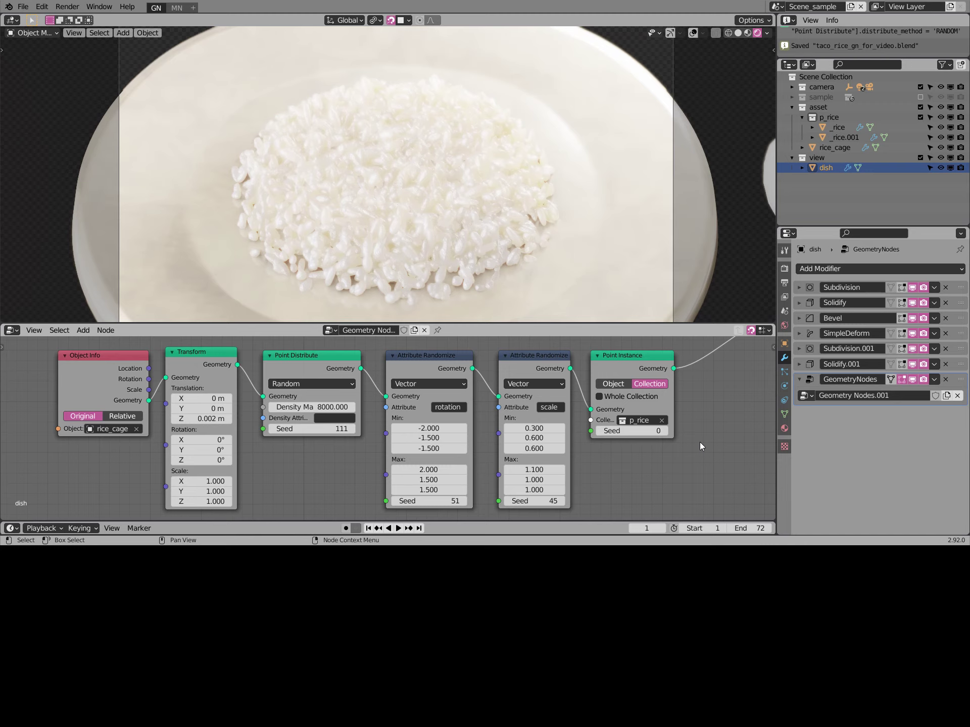
# Label the frame around the rice scattering nodes 'Rice' in the sidebar's Item tab
pyautogui.press('Home')
pyautogui.click(513, 462)
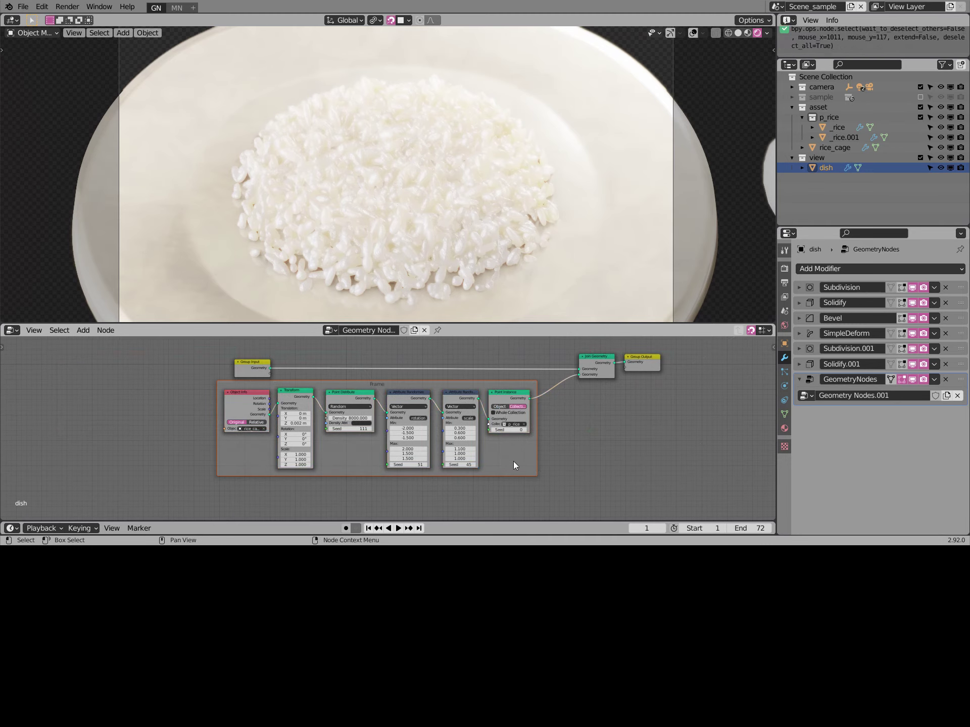
pyautogui.press('n')
pyautogui.click(769, 385)
pyautogui.click(712, 393)
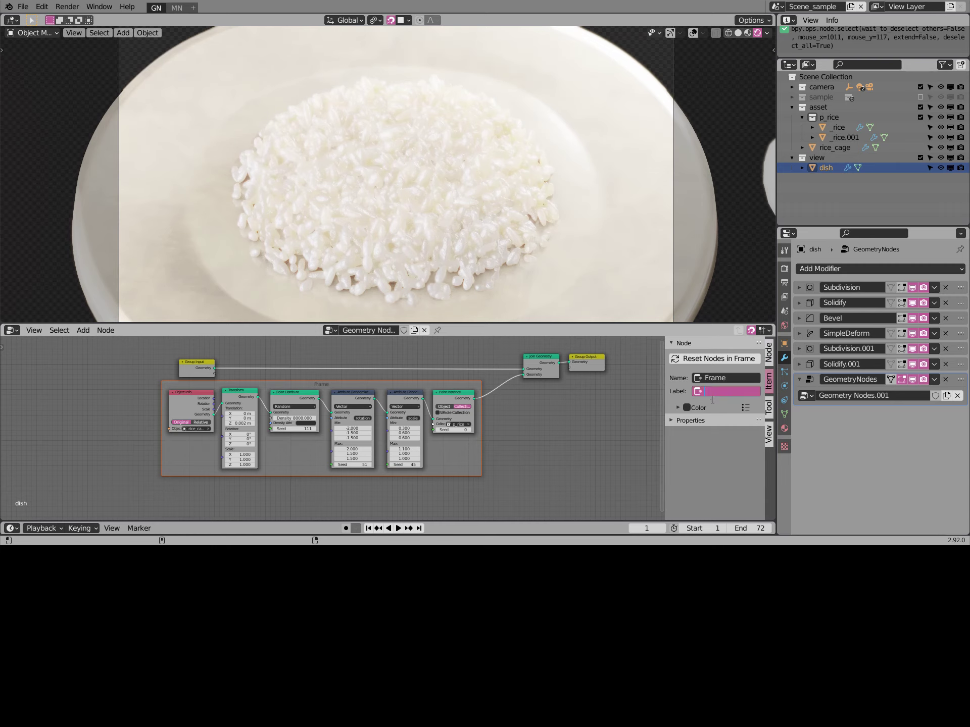
pyautogui.write('Rice')
pyautogui.press('Return')
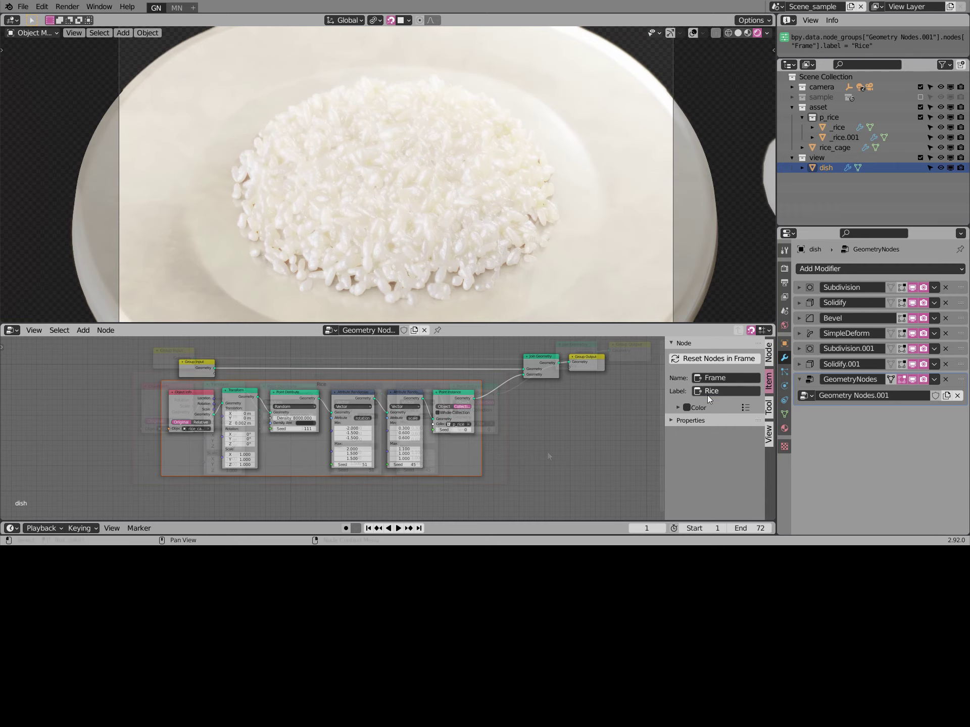
pyautogui.scroll(1, 547, 451)
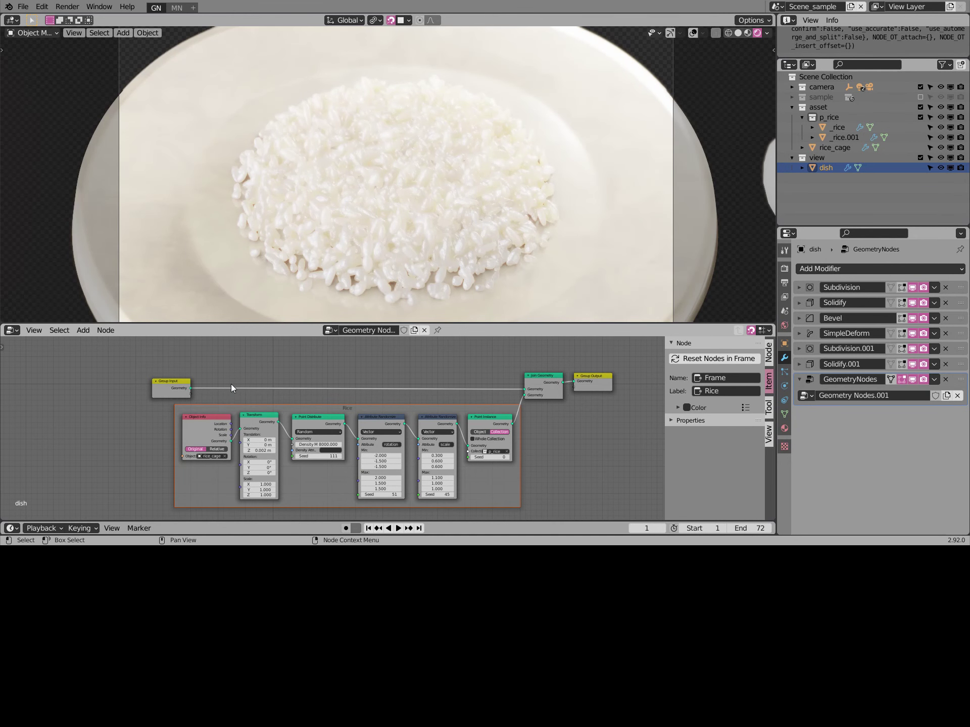
# Move Group Input aside and shift the Rice frame lower to make room
pyautogui.moveTo(174, 387)
pyautogui.mouseDown()
pyautogui.moveTo(204, 390)
pyautogui.moveTo(188, 363)
pyautogui.mouseUp()
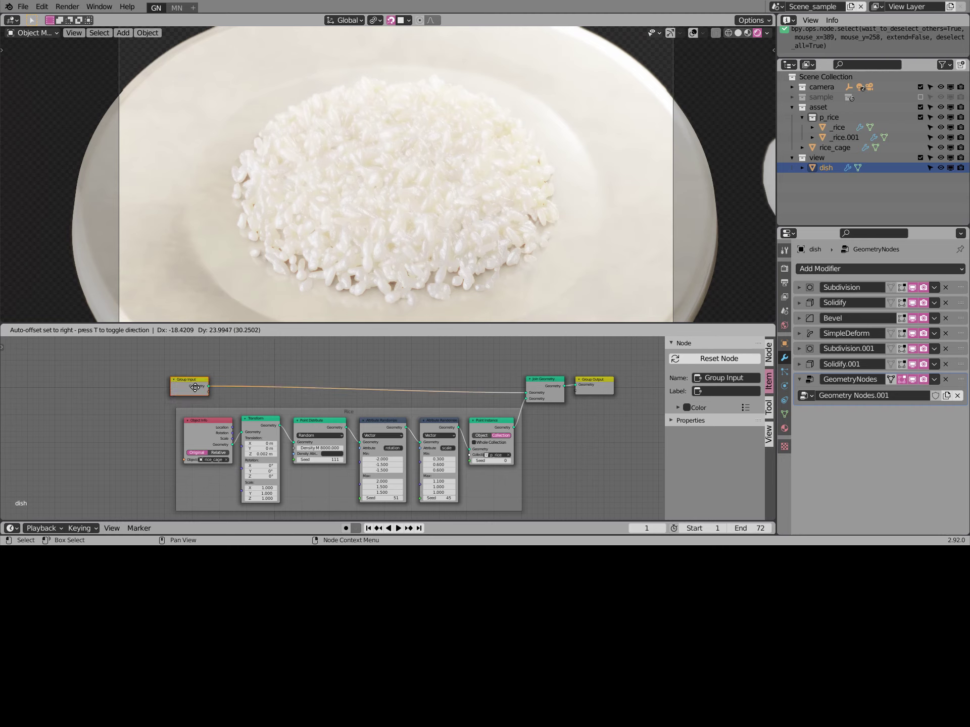
pyautogui.scroll(-1, 270, 361)
pyautogui.moveTo(271, 362); pyautogui.dragTo(281, 388, button='middle')
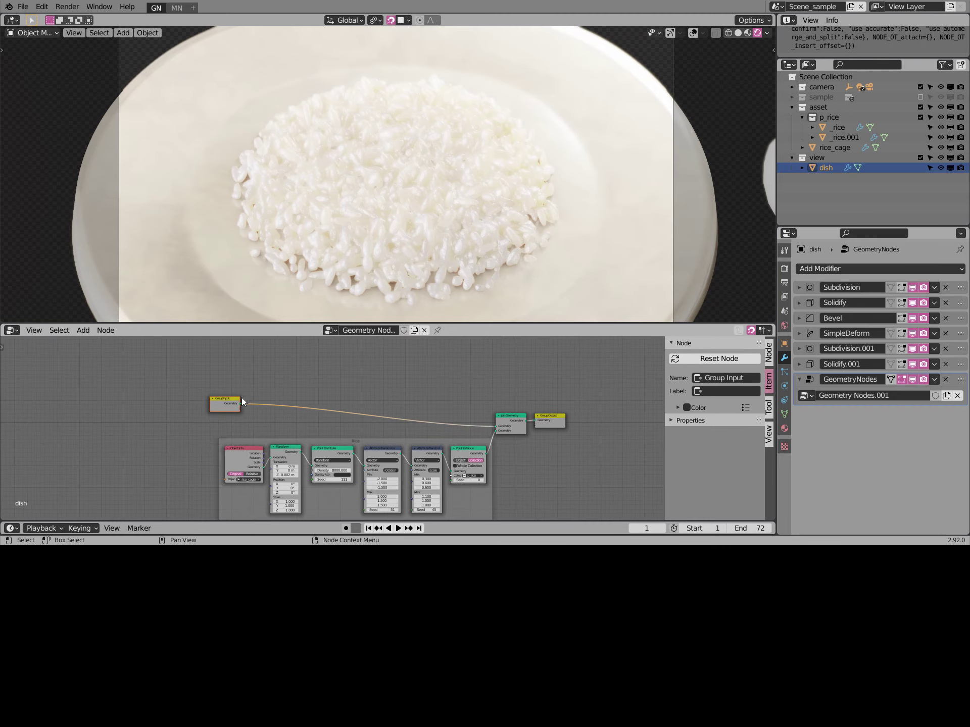
pyautogui.scroll(-1, 264, 419)
pyautogui.moveTo(264, 420)
pyautogui.mouseDown()
pyautogui.moveTo(249, 389)
pyautogui.moveTo(253, 398)
pyautogui.mouseUp()
pyautogui.click(250, 399)
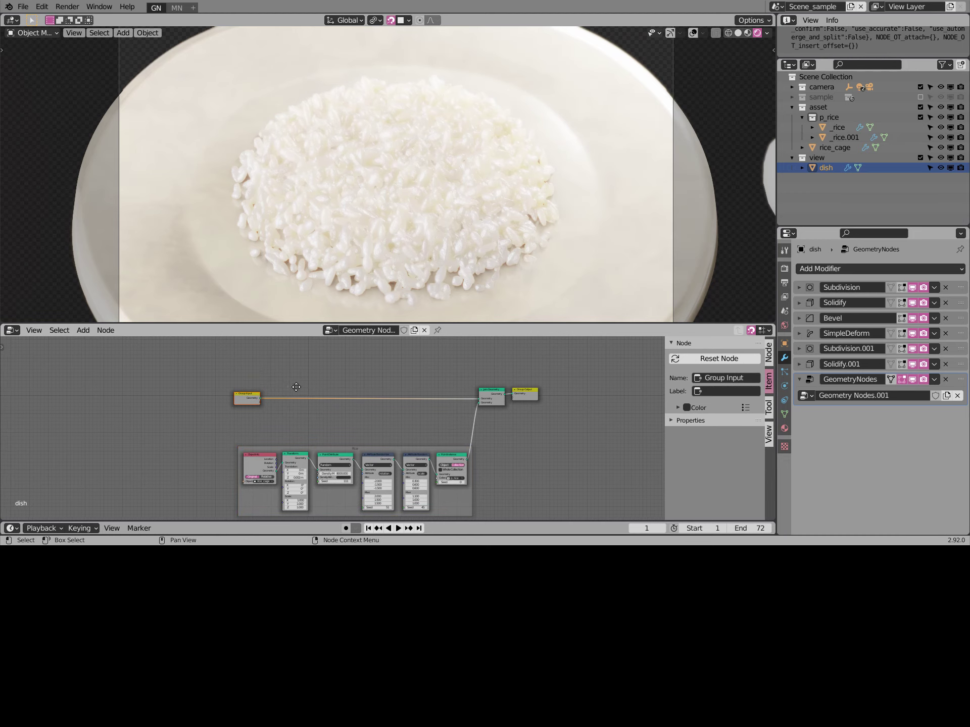
# Drop a Transform node onto the Group Input–Join Geometry link and place it beside Group Input
pyautogui.hotkey('shift', 'a')
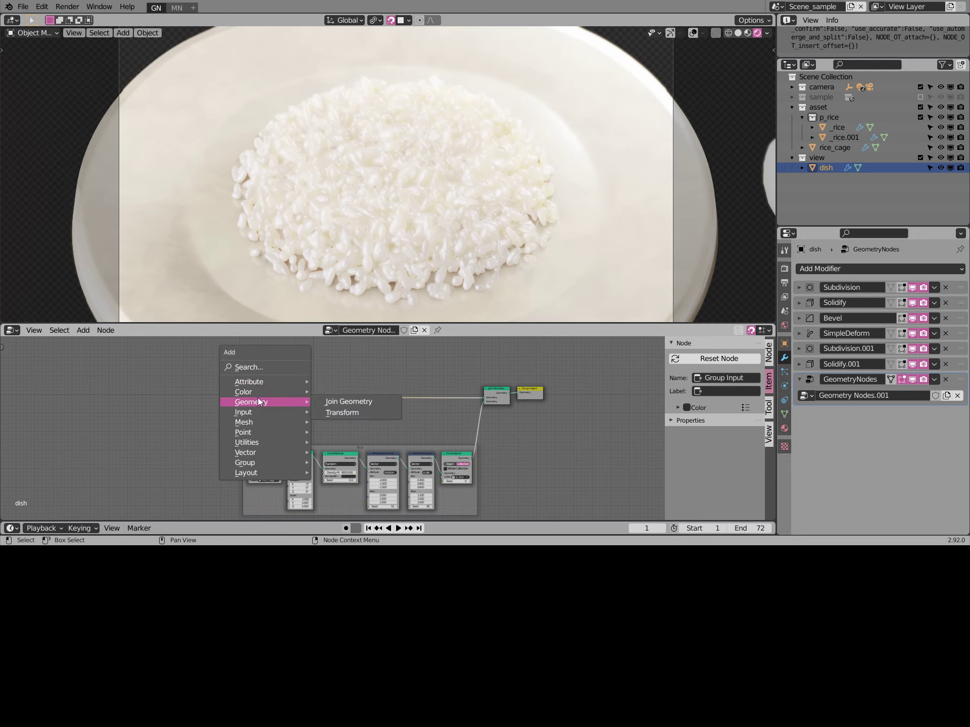
pyautogui.click(331, 410)
pyautogui.click(303, 383)
pyautogui.scroll(2, 298, 379)
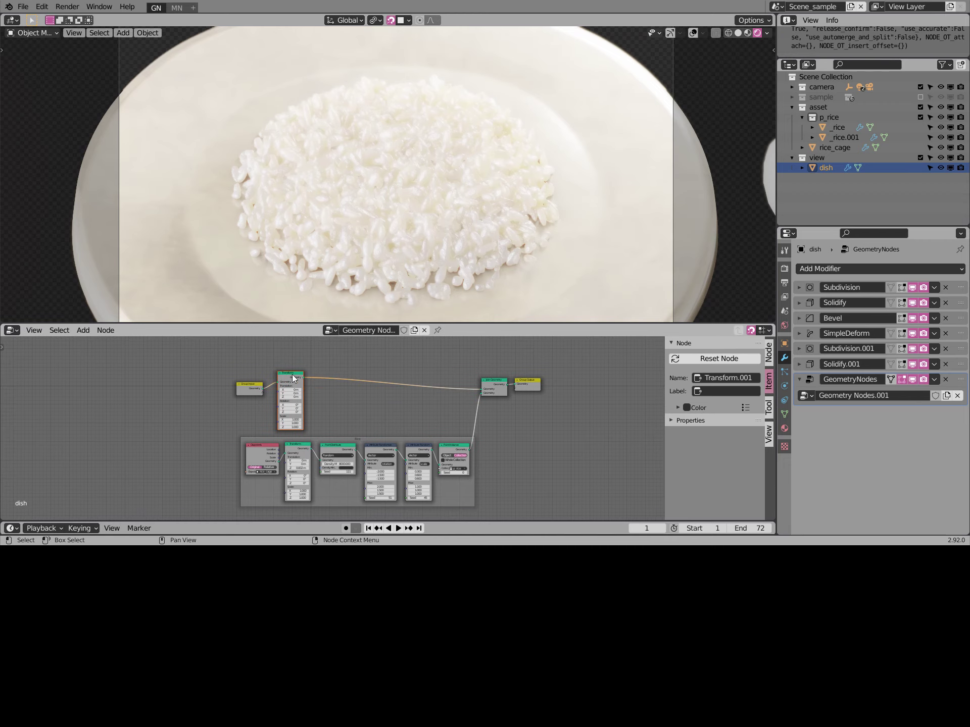
pyautogui.click(283, 367)
pyautogui.moveTo(286, 368); pyautogui.dragTo(286, 368)
pyautogui.scroll(2, 286, 368)
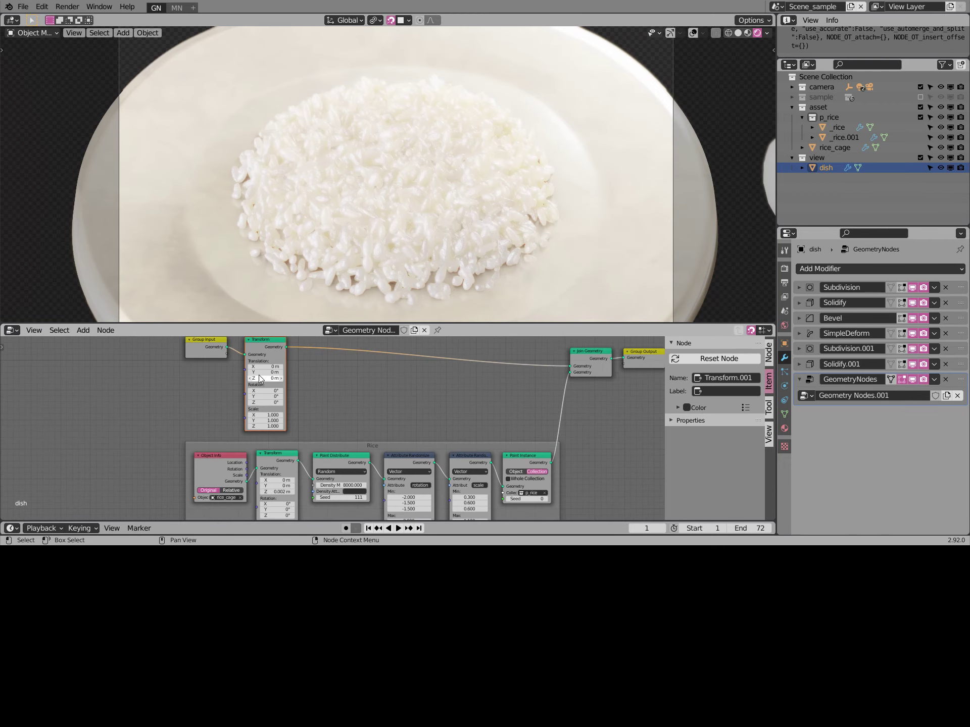
pyautogui.scroll(2, 347, 398)
pyautogui.scroll(1, 363, 414)
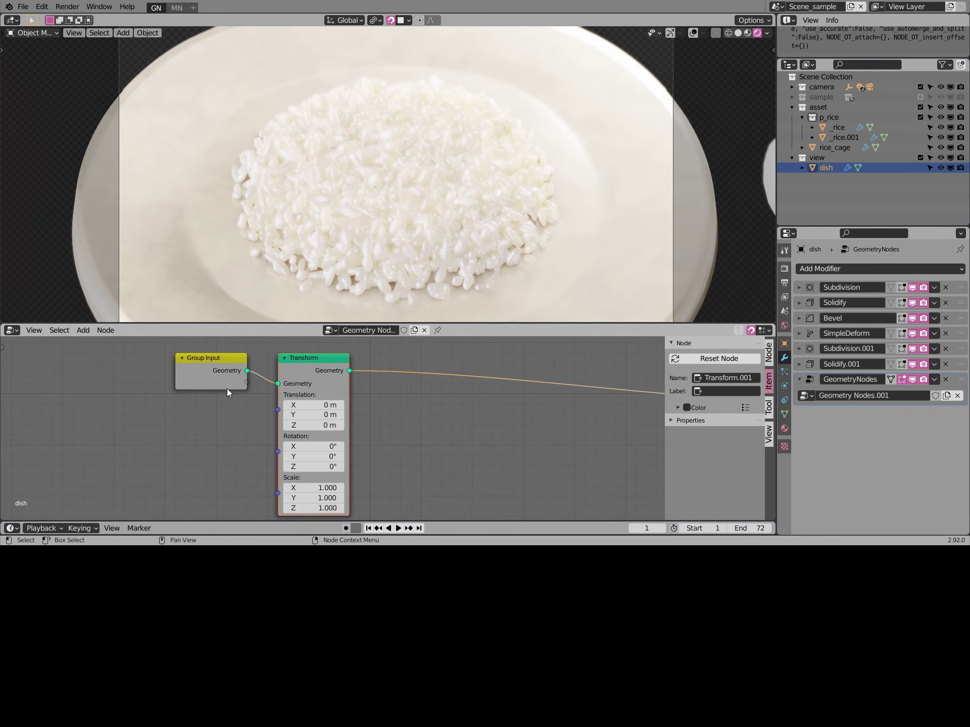
pyautogui.moveTo(226, 372); pyautogui.dragTo(194, 371)
pyautogui.click(226, 426)
pyautogui.hotkey('shift', 'a')
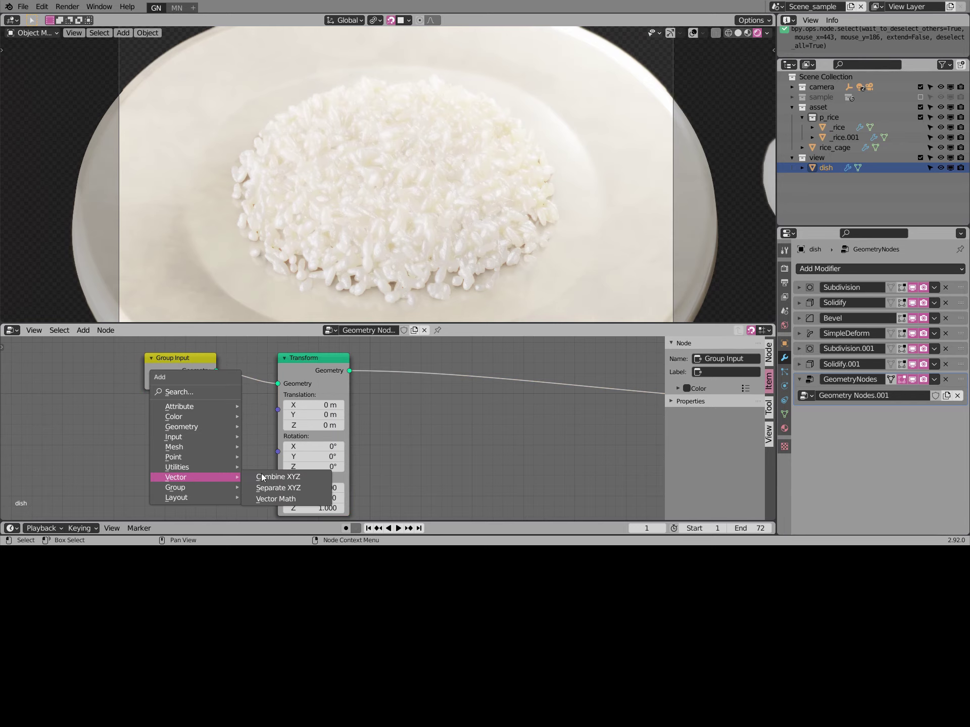
# Drive Transform's Scale from a Combine XYZ set to 1, 1, 1, exposing its X and Y as modifier inputs
pyautogui.moveTo(182, 477)
pyautogui.click(273, 475)
pyautogui.click(216, 408)
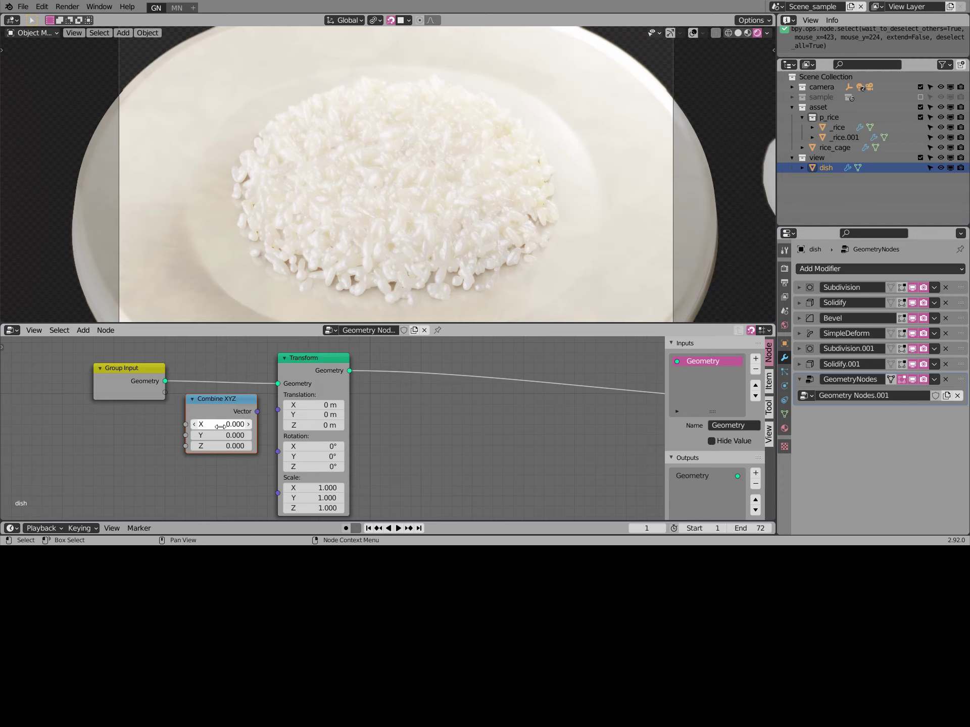
pyautogui.moveTo(235, 426); pyautogui.dragTo(235, 448)
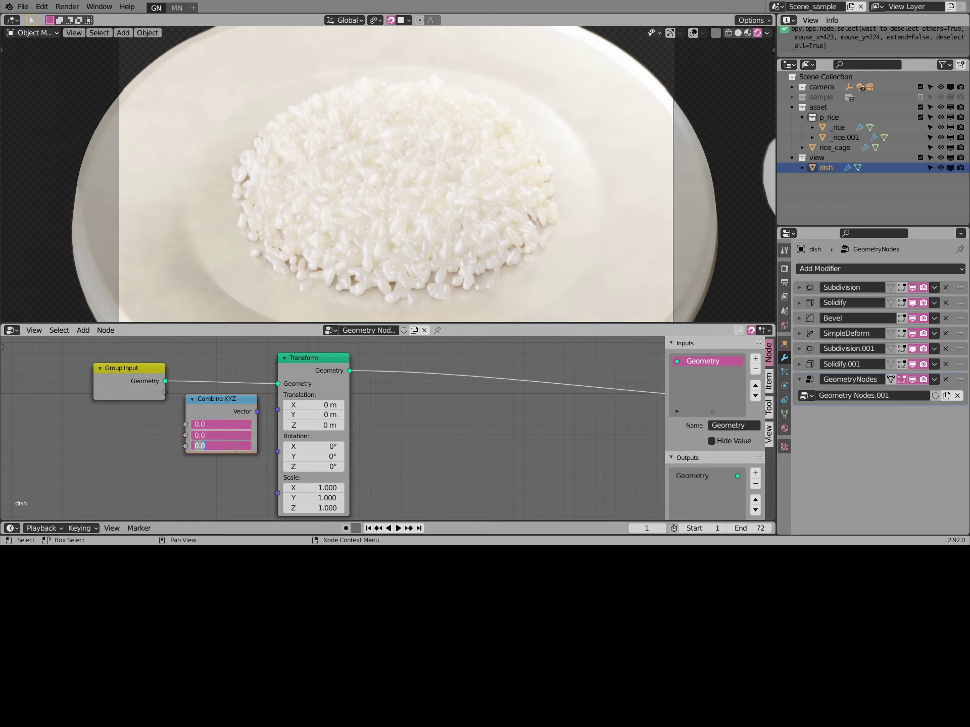
pyautogui.write('1')
pyautogui.press('Return')
pyautogui.moveTo(257, 411); pyautogui.dragTo(277, 493)
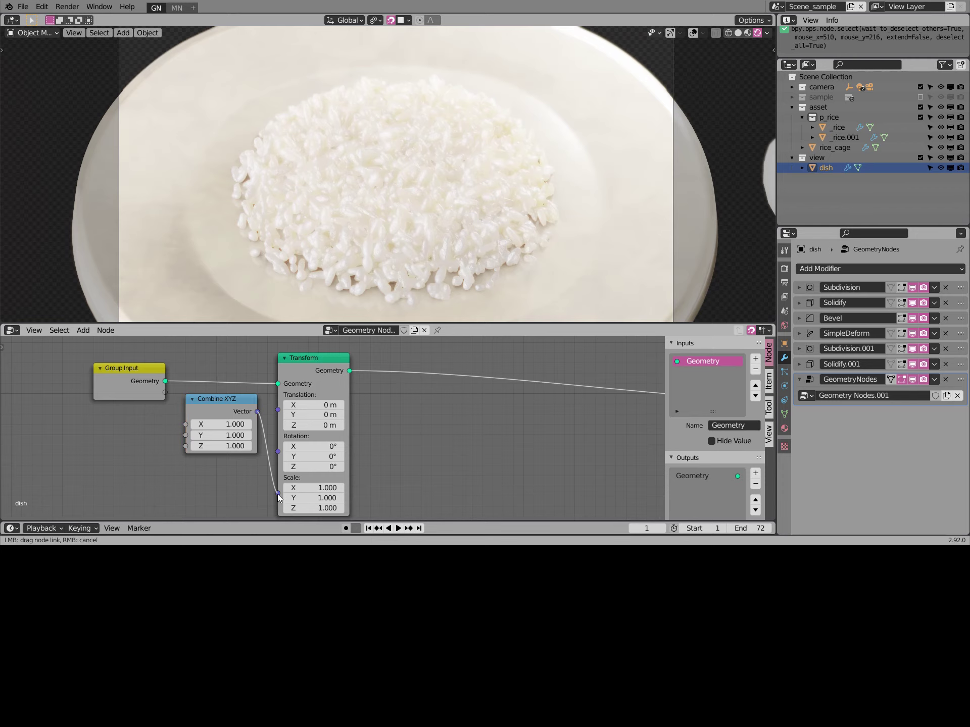
pyautogui.moveTo(165, 392); pyautogui.dragTo(185, 435)
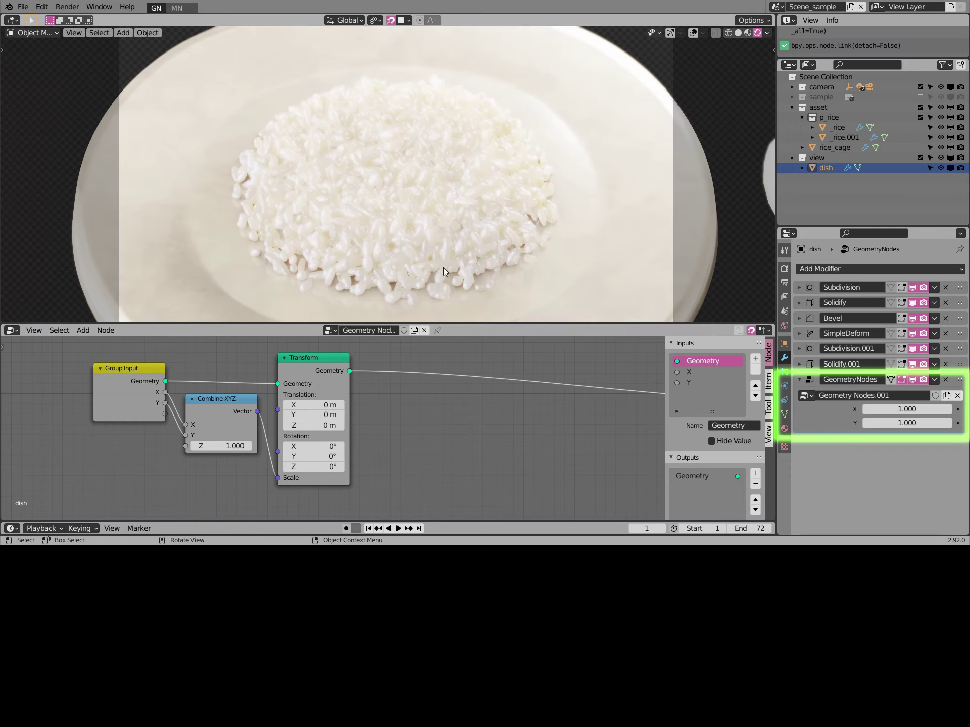
pyautogui.press('KP_0')
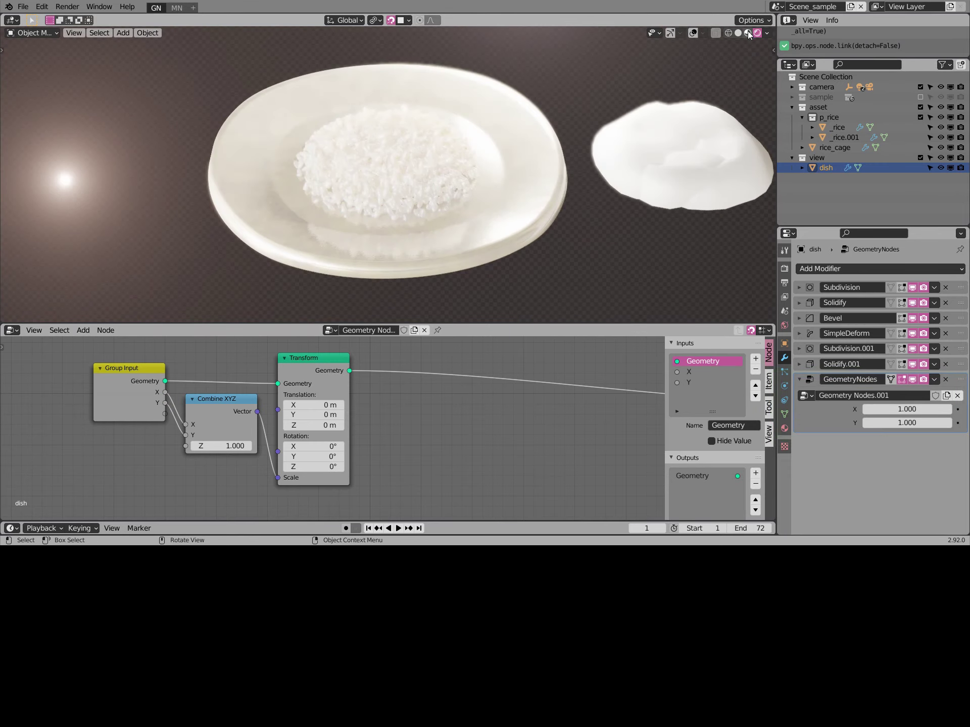
# In Material Preview, test the modifier's X and Y inputs on the dish, leaving X at 1.01
pyautogui.click(747, 33)
pyautogui.moveTo(508, 189); pyautogui.dragTo(478, 182, button='middle')
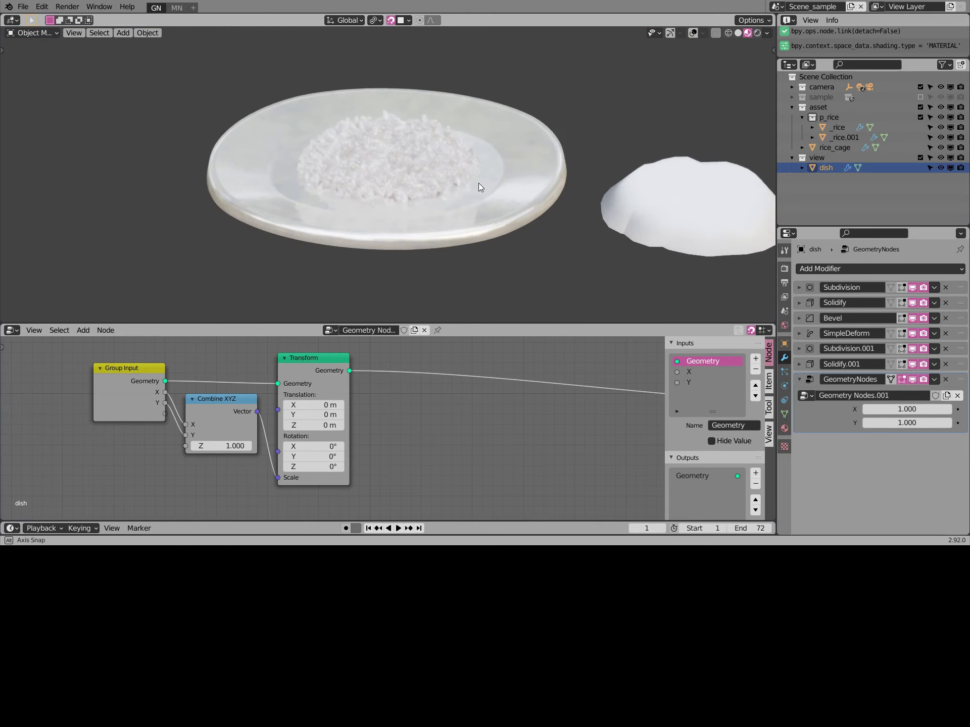
pyautogui.moveTo(907, 409)
pyautogui.mouseDown()
pyautogui.moveTo(894, 409)
pyautogui.moveTo(969, 423)
pyautogui.moveTo(859, 423)
pyautogui.mouseUp()
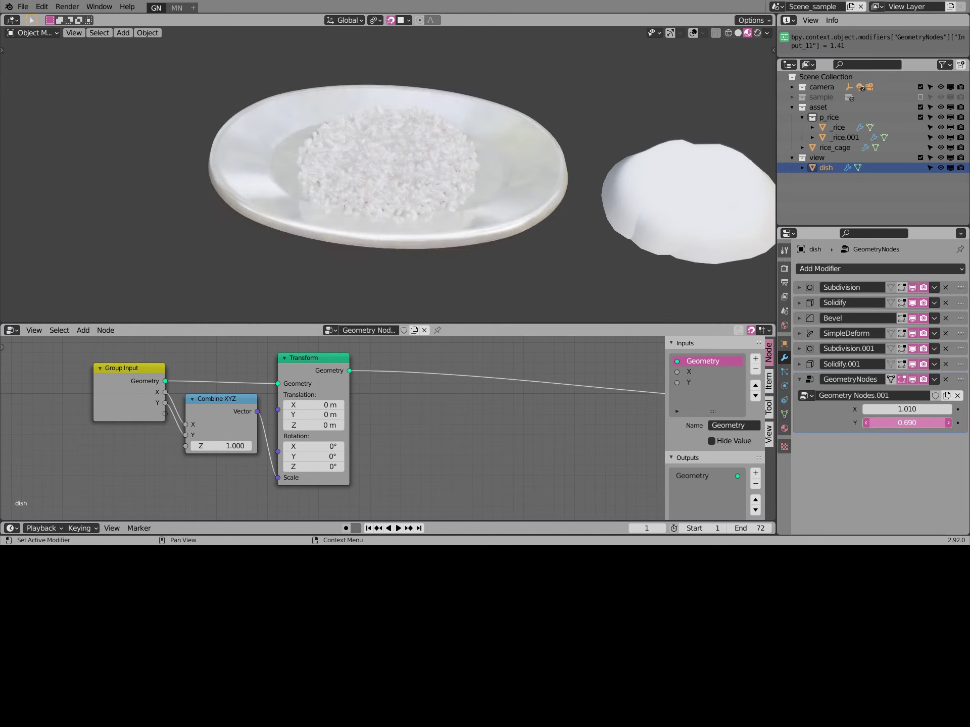
pyautogui.moveTo(858, 422); pyautogui.dragTo(904, 423)
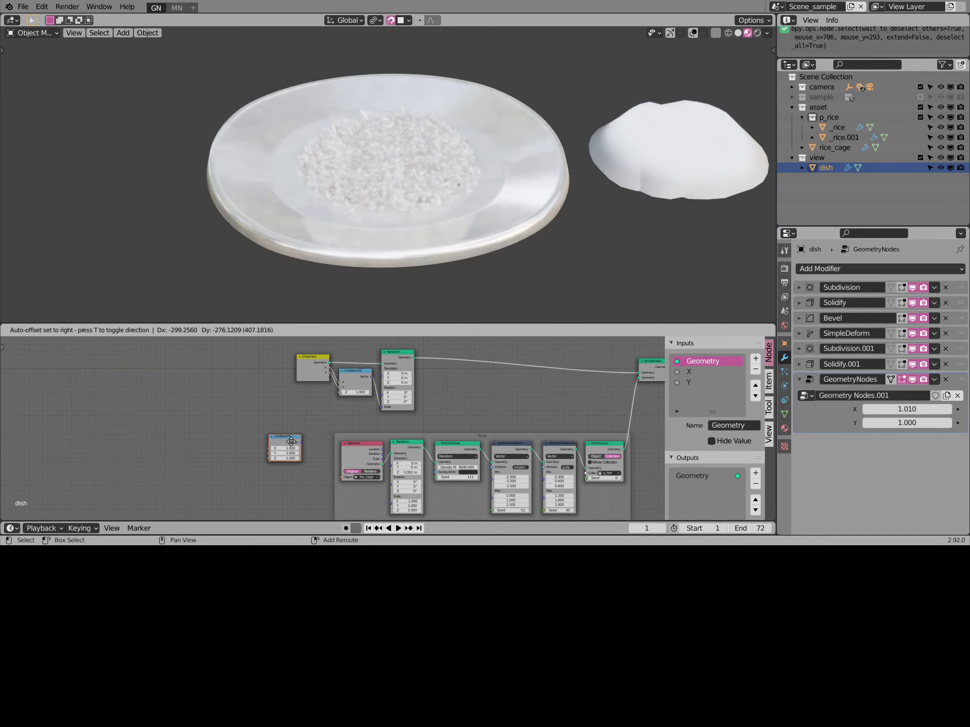
pyautogui.scroll(2, 460, 429)
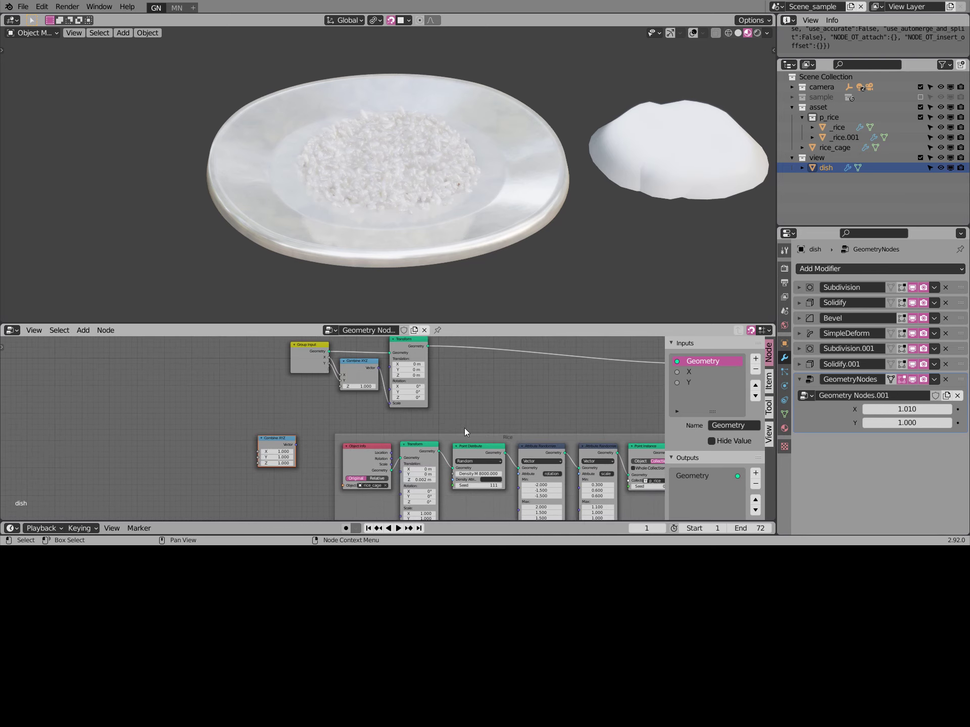
# Move the spare Combine XYZ into the Rice frame and shift Group Input further left
pyautogui.moveTo(460, 429); pyautogui.dragTo(464, 392, button='middle')
pyautogui.scroll(1, 349, 444)
pyautogui.moveTo(266, 397); pyautogui.dragTo(374, 472)
pyautogui.click(314, 469)
pyautogui.scroll(-1, 404, 482)
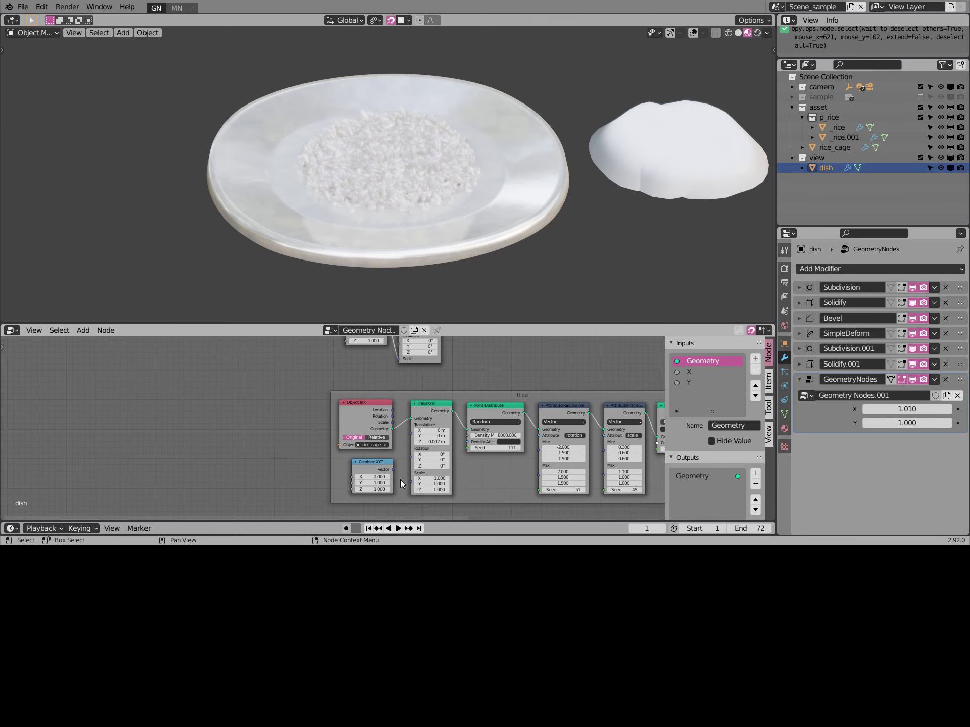
pyautogui.scroll(-2, 384, 445)
pyautogui.moveTo(345, 361)
pyautogui.mouseDown()
pyautogui.moveTo(320, 374)
pyautogui.moveTo(375, 490)
pyautogui.mouseUp()
pyautogui.scroll(1, 315, 373)
# Link Group Input's X and Y to the Rice Combine XYZ and reset Y to 1.000
pyautogui.moveTo(314, 374)
pyautogui.mouseDown()
pyautogui.moveTo(380, 501)
pyautogui.moveTo(376, 495)
pyautogui.mouseUp()
pyautogui.moveTo(907, 409)
pyautogui.mouseDown()
pyautogui.moveTo(929, 409)
pyautogui.moveTo(891, 423)
pyautogui.mouseUp()
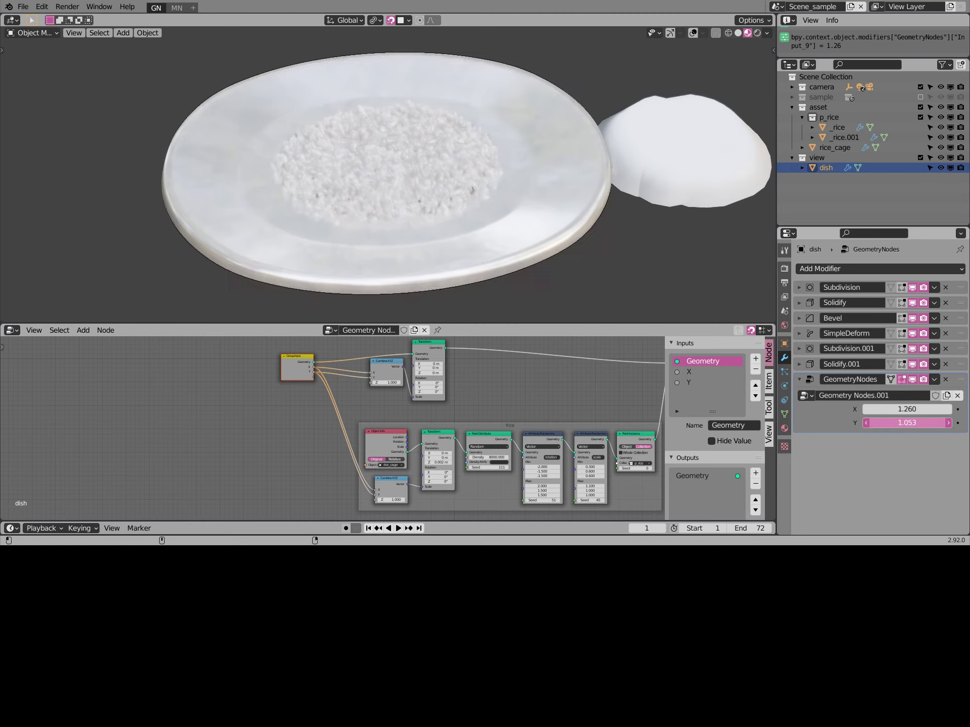
pyautogui.moveTo(892, 422)
pyautogui.mouseDown()
pyautogui.moveTo(906, 423)
pyautogui.moveTo(879, 423)
pyautogui.moveTo(907, 423)
pyautogui.mouseUp()
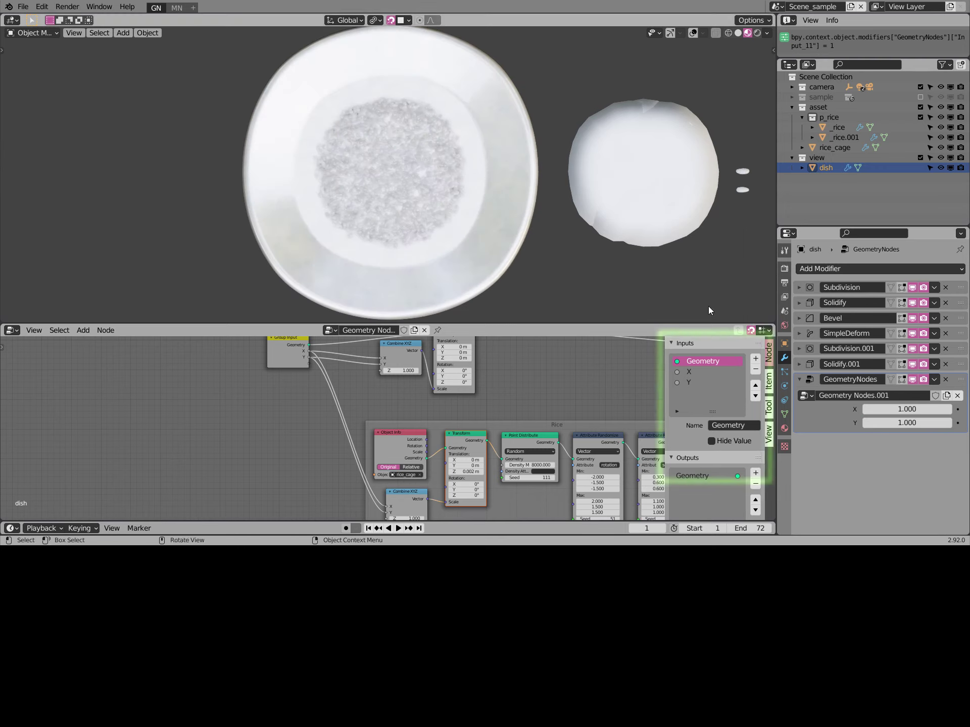
pyautogui.click(701, 373)
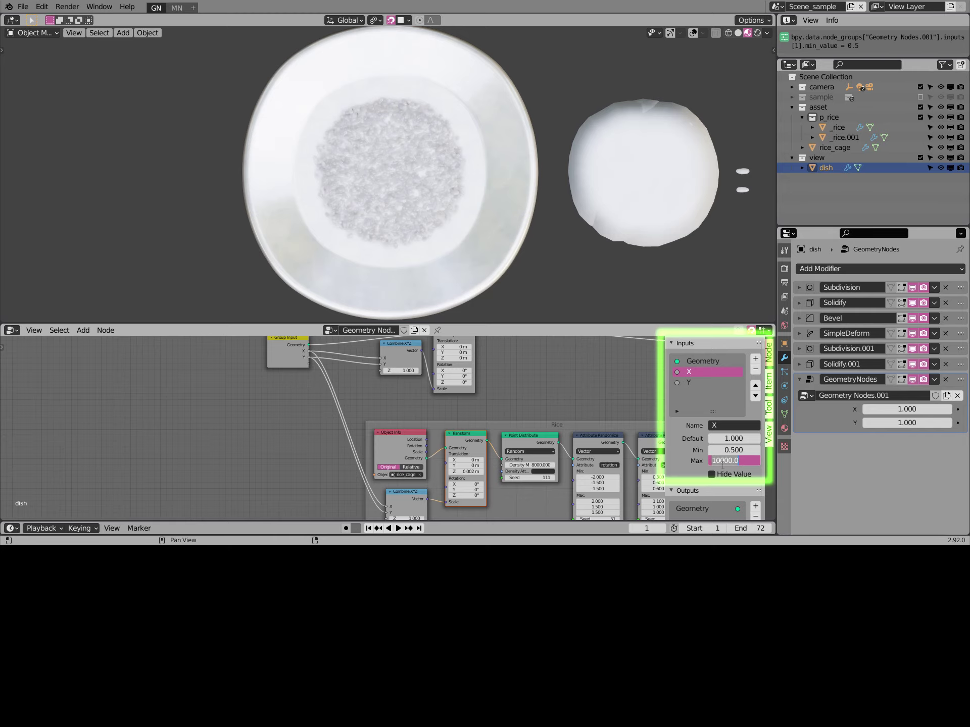
# Cap the X input's maximum at 2 and test the dish width within that limit
pyautogui.write('3')
pyautogui.press('Return')
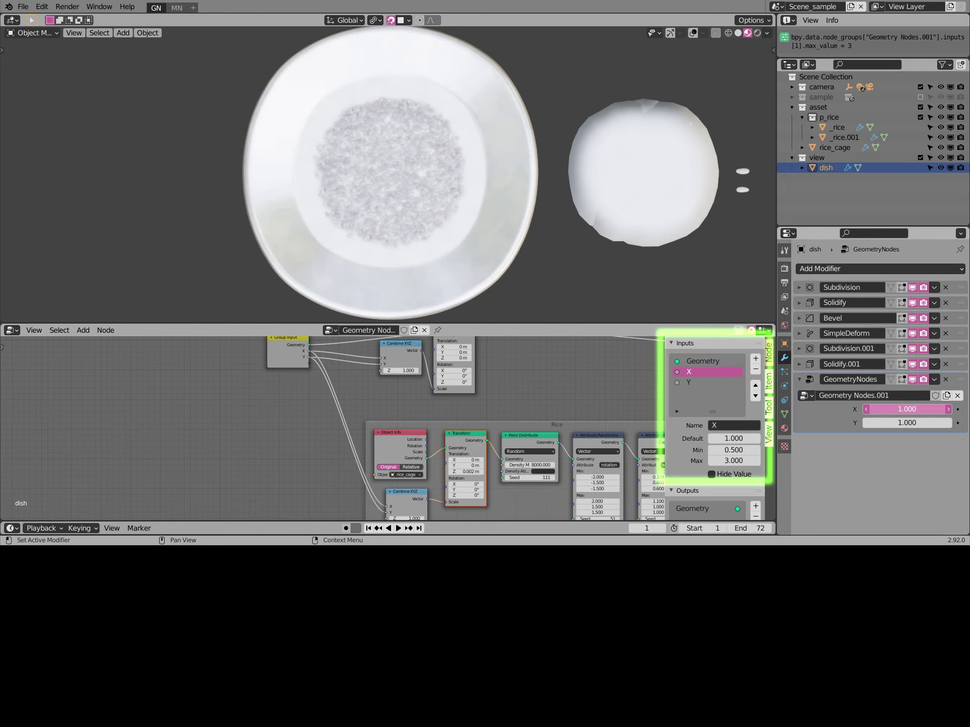
pyautogui.moveTo(907, 409); pyautogui.dragTo(859, 409)
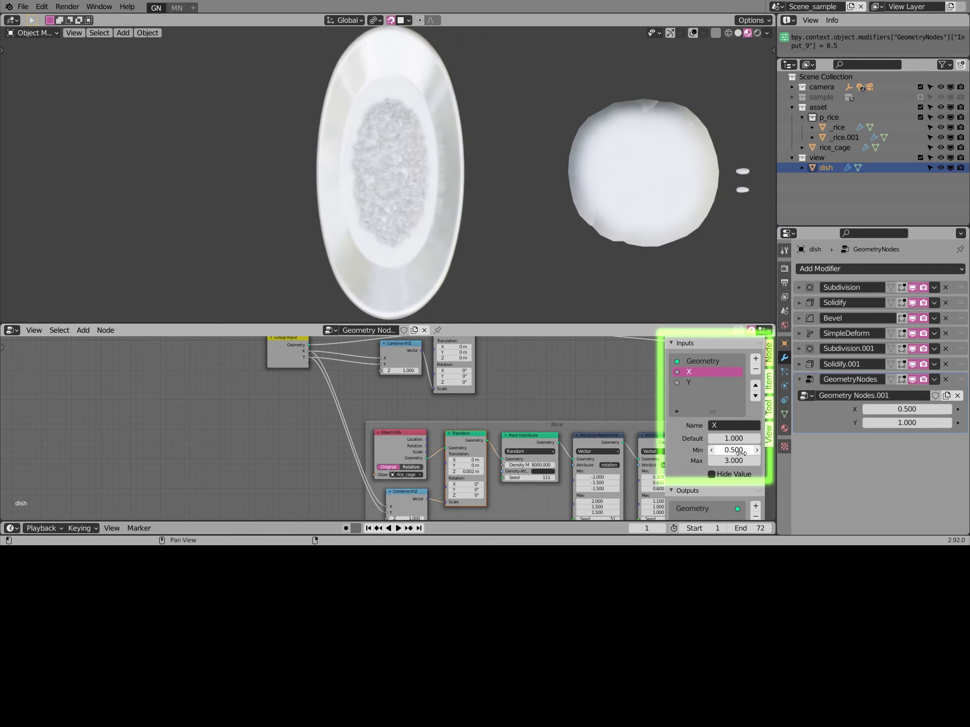
pyautogui.click(733, 461)
pyautogui.write('2')
pyautogui.press('Return')
pyautogui.moveTo(889, 409); pyautogui.dragTo(822, 427)
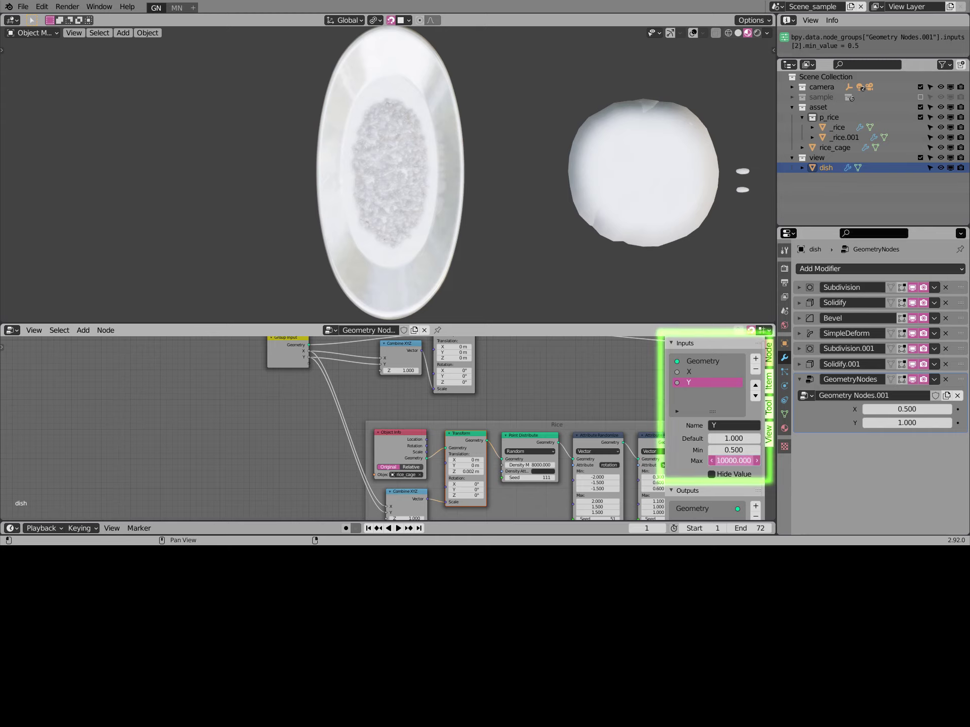
# Cap the Y input's maximum at 2, test it, then return the dish to round
pyautogui.click(734, 461)
pyautogui.write('2')
pyautogui.press('Return')
pyautogui.moveTo(906, 423)
pyautogui.mouseDown()
pyautogui.moveTo(889, 423)
pyautogui.moveTo(939, 409)
pyautogui.mouseUp()
pyautogui.moveTo(437, 261)
pyautogui.mouseDown(button='middle')
pyautogui.moveTo(436, 232)
pyautogui.moveTo(467, 211)
pyautogui.moveTo(441, 210)
pyautogui.mouseUp(button='middle')
pyautogui.scroll(2, 441, 210)
pyautogui.scroll(2, 455, 211)
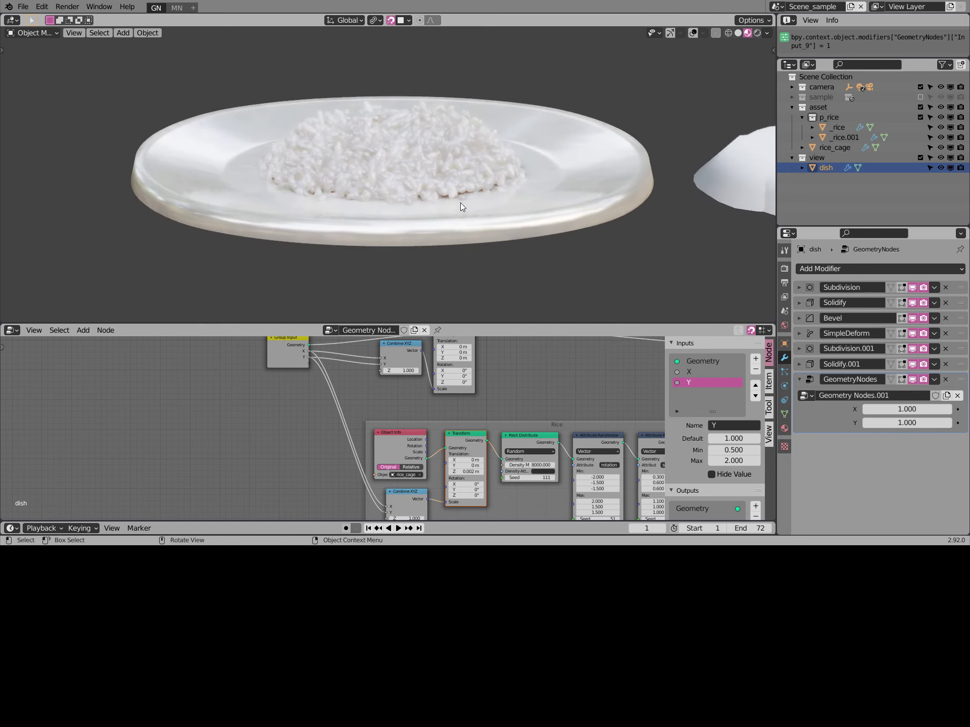
pyautogui.moveTo(394, 404); pyautogui.dragTo(217, 435, button='middle')
pyautogui.moveTo(218, 378); pyautogui.dragTo(217, 360)
# Wrap the top Combine XYZ and Transform nodes in a new frame labelled 'Dish'
pyautogui.keyDown('shift'); pyautogui.click(266, 364); pyautogui.keyUp('shift')
pyautogui.hotkey('ctrl', 'j')
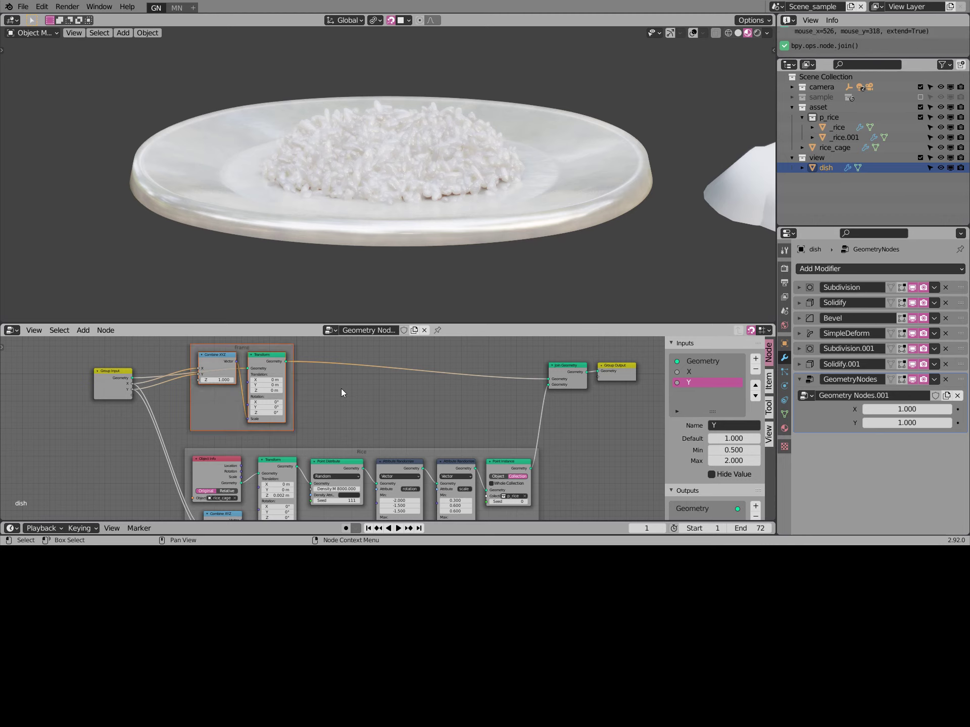
pyautogui.scroll(-1, 225, 418)
pyautogui.click(769, 381)
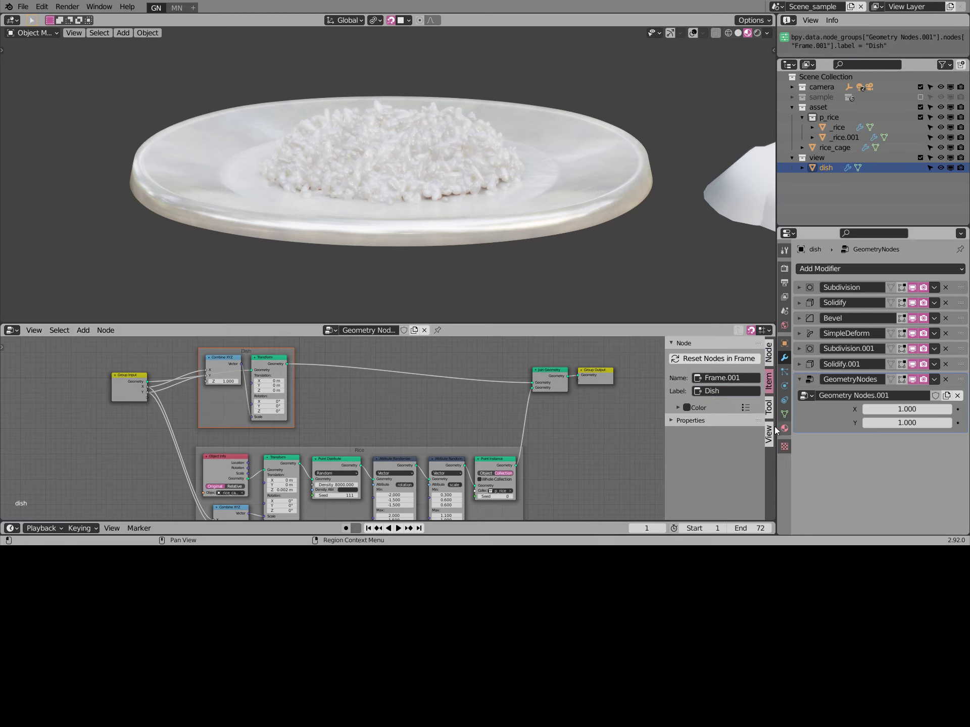
pyautogui.scroll(-2, 372, 392)
pyautogui.click(359, 465)
pyautogui.moveTo(294, 397); pyautogui.dragTo(332, 404, button='middle')
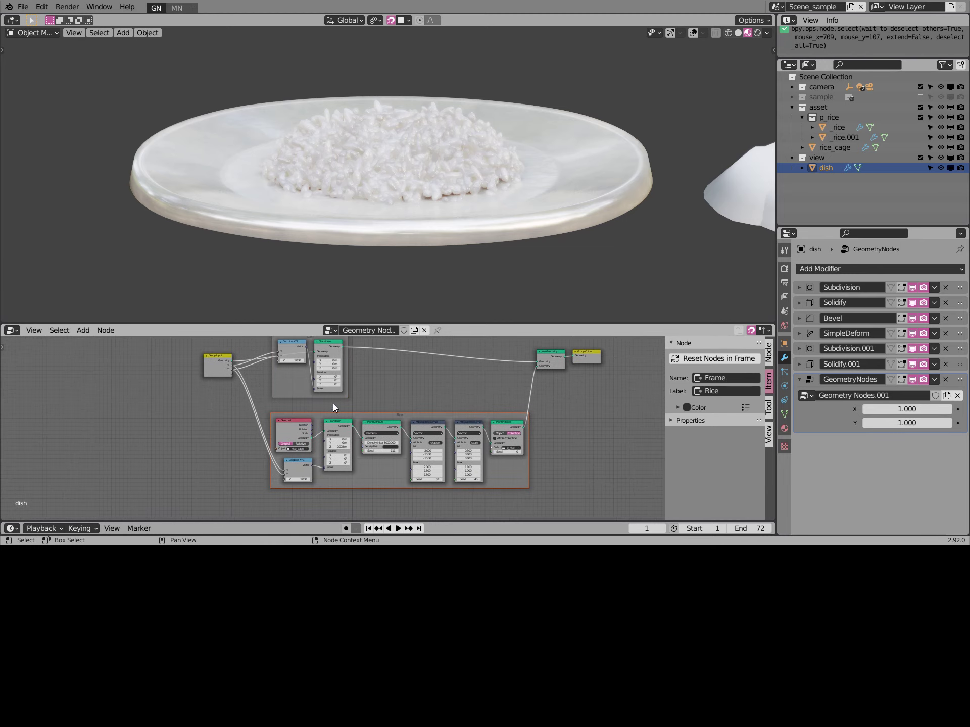
pyautogui.scroll(2, 220, 391)
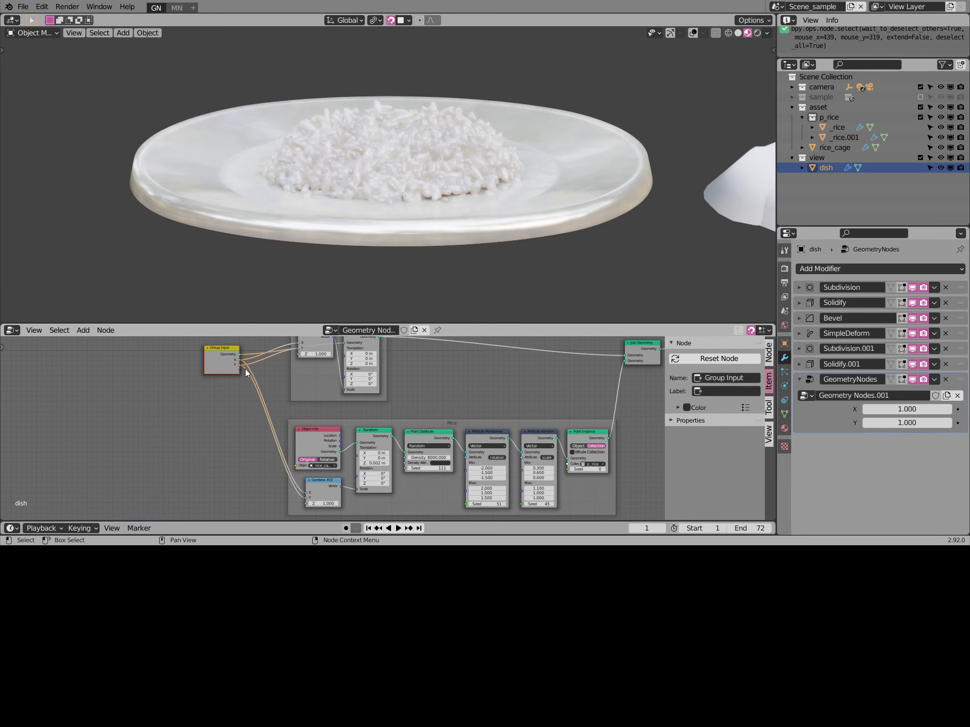
# Link a new Group Input socket into the Rice Combine XYZ's Z
pyautogui.moveTo(240, 369); pyautogui.dragTo(251, 430)
pyautogui.moveTo(306, 508); pyautogui.dragTo(305, 504)
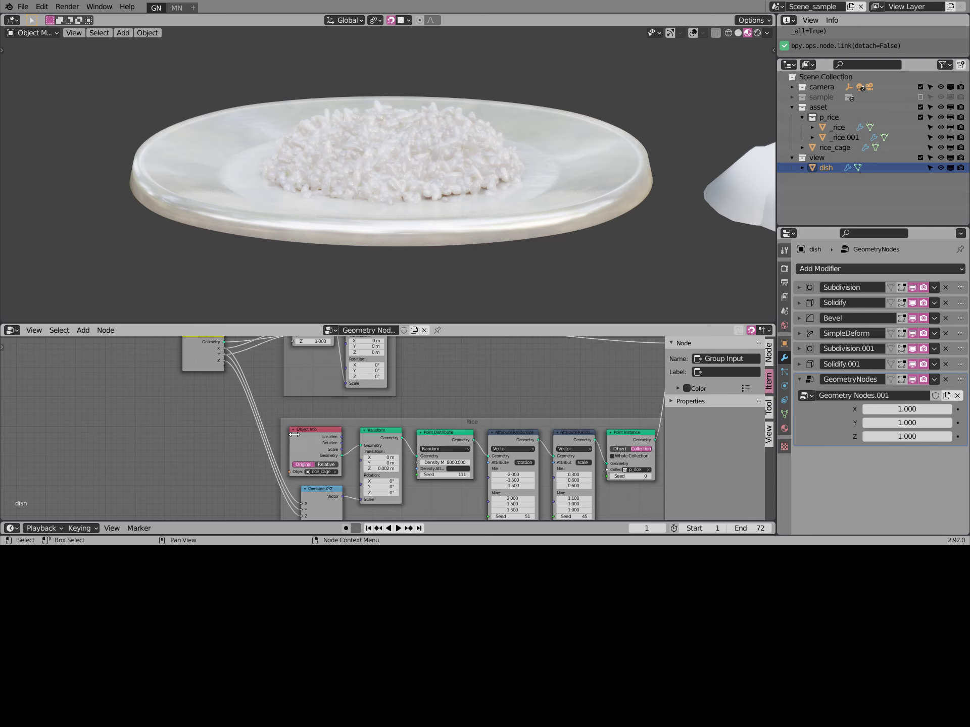
pyautogui.moveTo(222, 349); pyautogui.dragTo(184, 444)
pyautogui.scroll(1, 412, 463)
pyautogui.scroll(1, 412, 463)
pyautogui.scroll(1, 313, 475)
pyautogui.click(338, 453)
# Lower the new Z input to about 1.52 and rename it 'Rice Amount'
pyautogui.moveTo(907, 437); pyautogui.dragTo(907, 436)
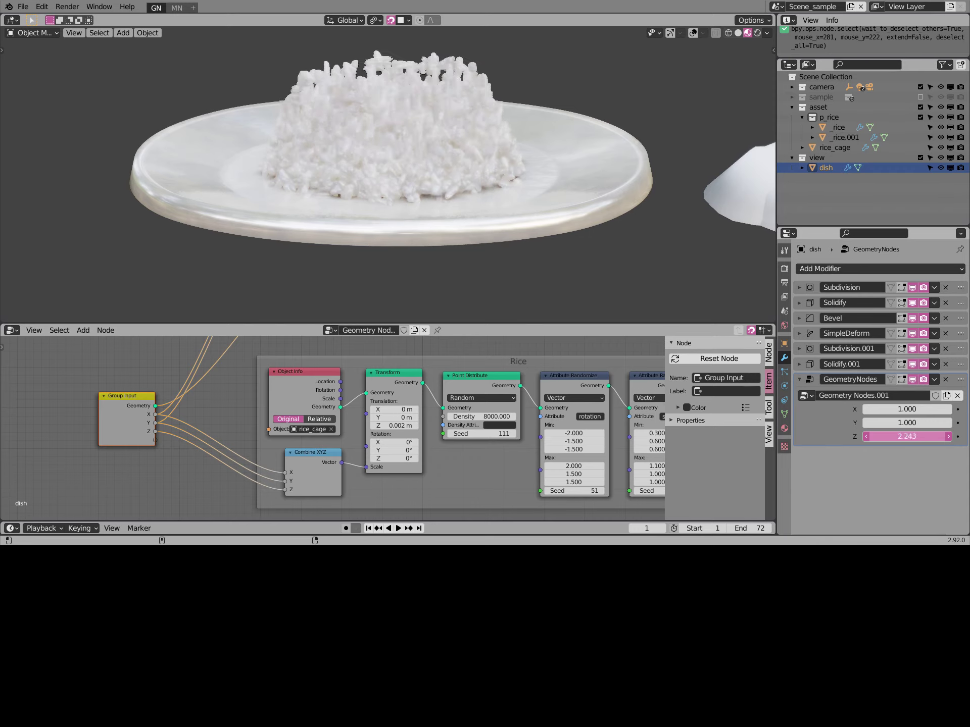
pyautogui.moveTo(907, 437); pyautogui.dragTo(907, 436)
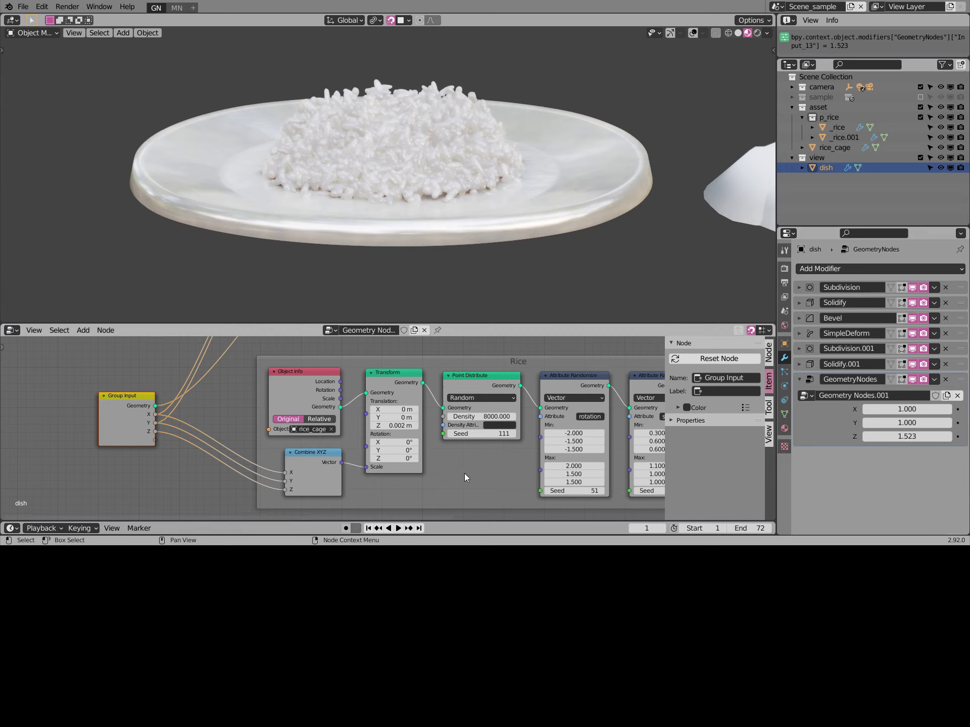
pyautogui.click(771, 346)
pyautogui.write('Rice Amount')
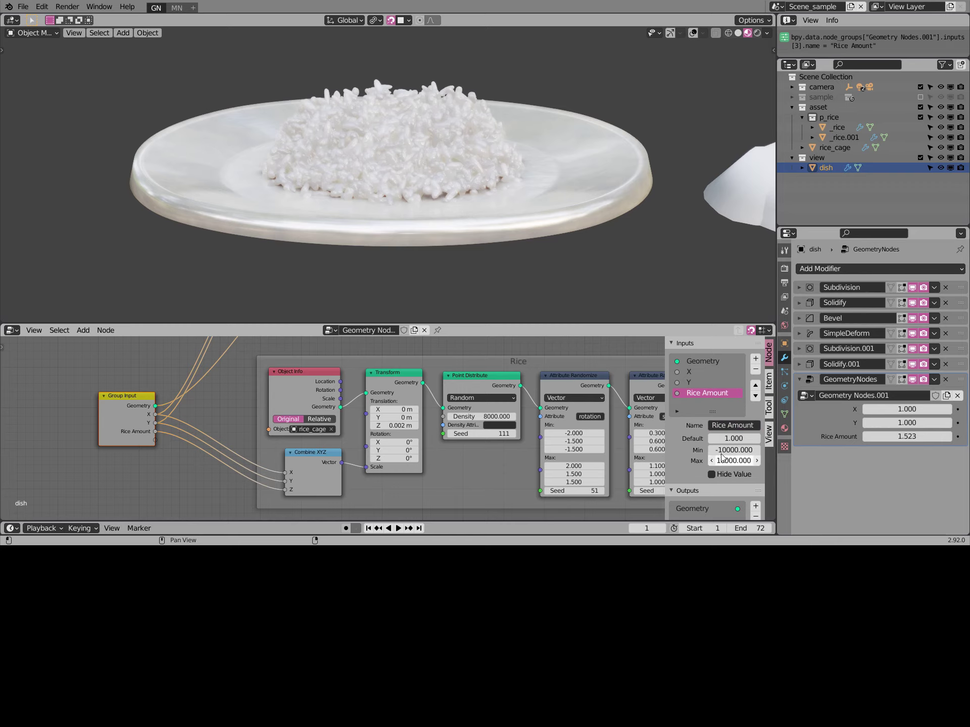
# Limit Rice Amount to a 0–1.5 range, testing how the rice pile shrinks and grows
pyautogui.press('Return')
pyautogui.moveTo(909, 437)
pyautogui.mouseDown()
pyautogui.moveTo(879, 436)
pyautogui.moveTo(904, 437)
pyautogui.mouseUp()
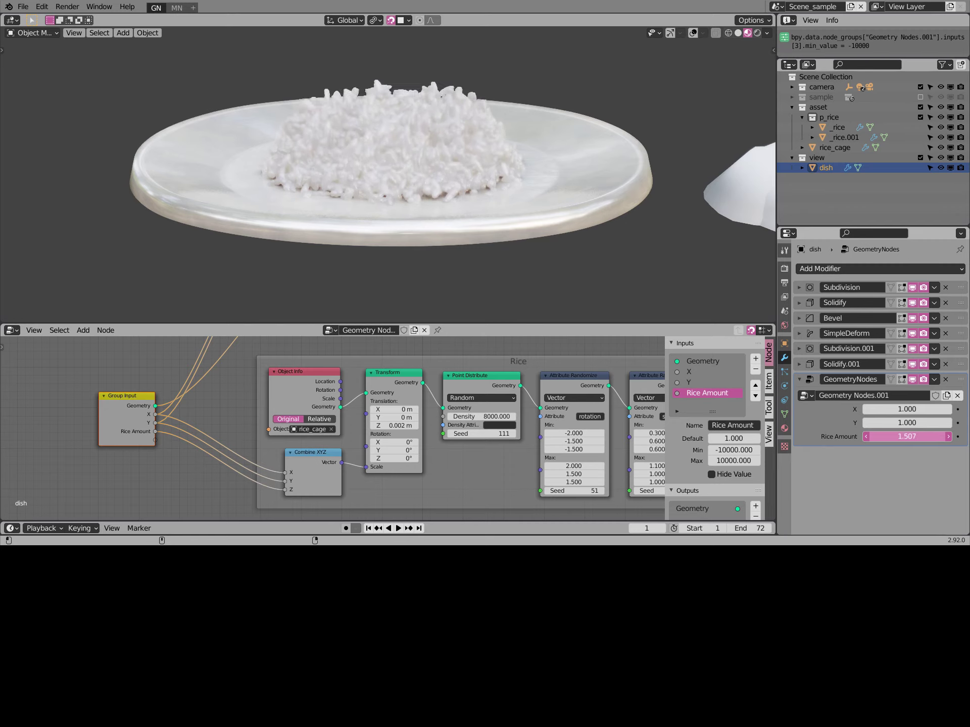
pyautogui.write('0')
pyautogui.press('Return')
pyautogui.moveTo(904, 437); pyautogui.dragTo(934, 437)
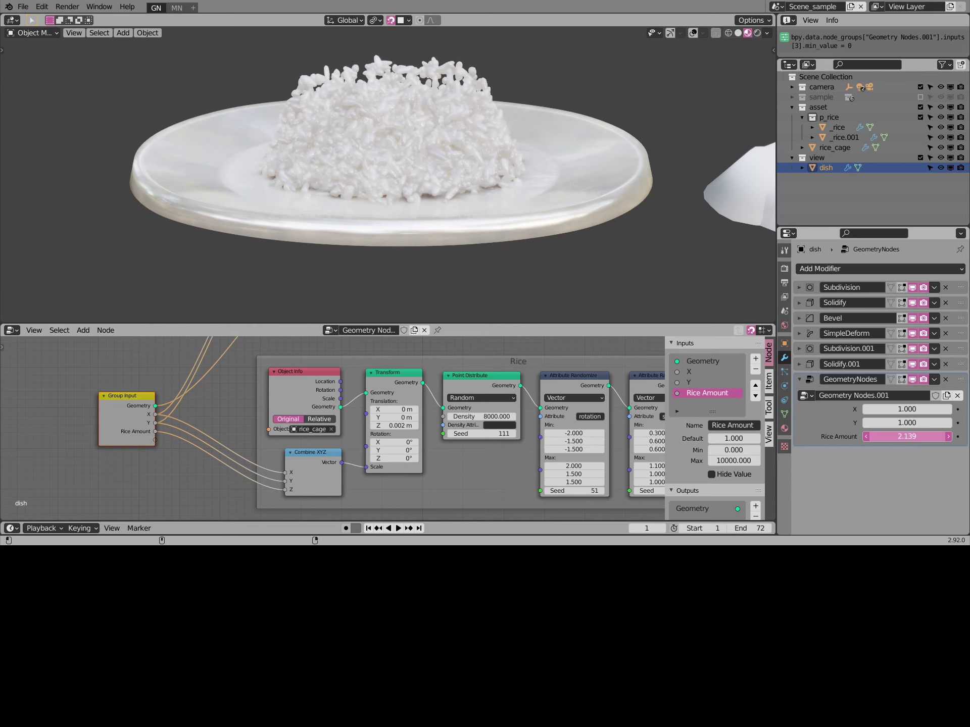
pyautogui.write('2')
pyautogui.press('Return')
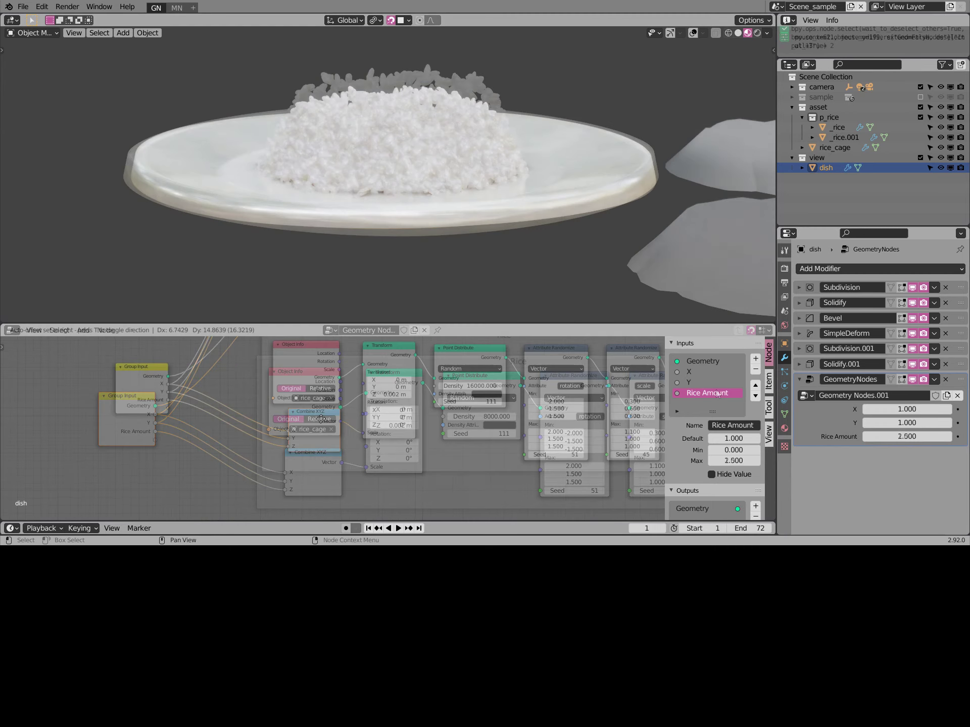
# Multiply Rice Amount by 8000 with a Math node feeding Point Distribute's Density Max
pyautogui.hotkey('shift', 'a')
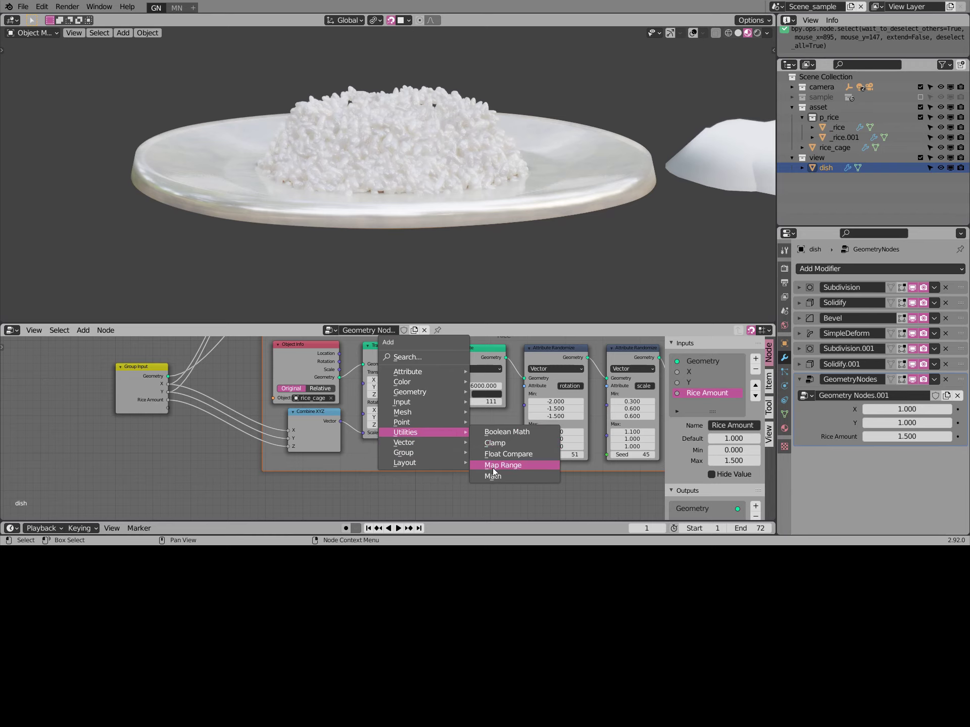
pyautogui.click(505, 476)
pyautogui.click(472, 451)
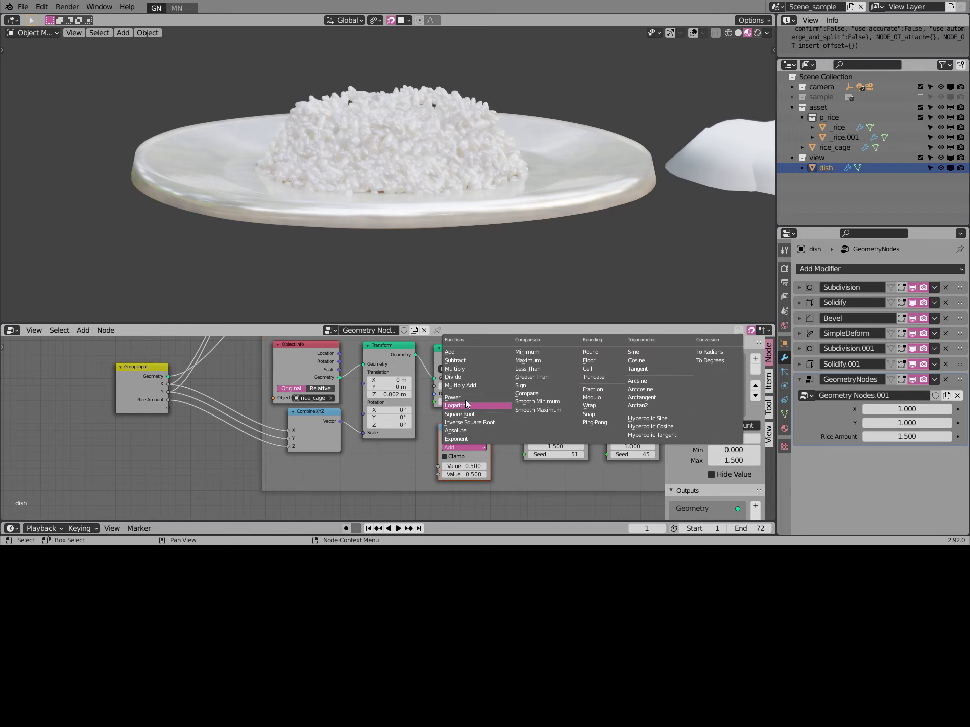
pyautogui.click(458, 369)
pyautogui.moveTo(168, 400); pyautogui.dragTo(439, 466)
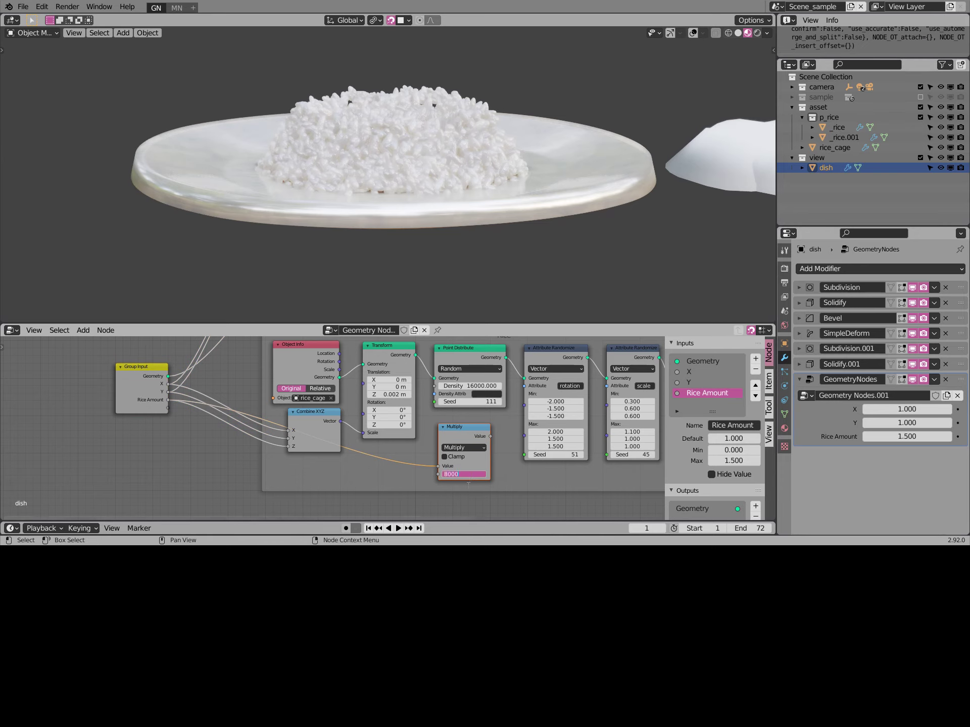
pyautogui.press('Return')
pyautogui.moveTo(489, 436); pyautogui.dragTo(434, 385)
pyautogui.moveTo(865, 437); pyautogui.dragTo(902, 436)
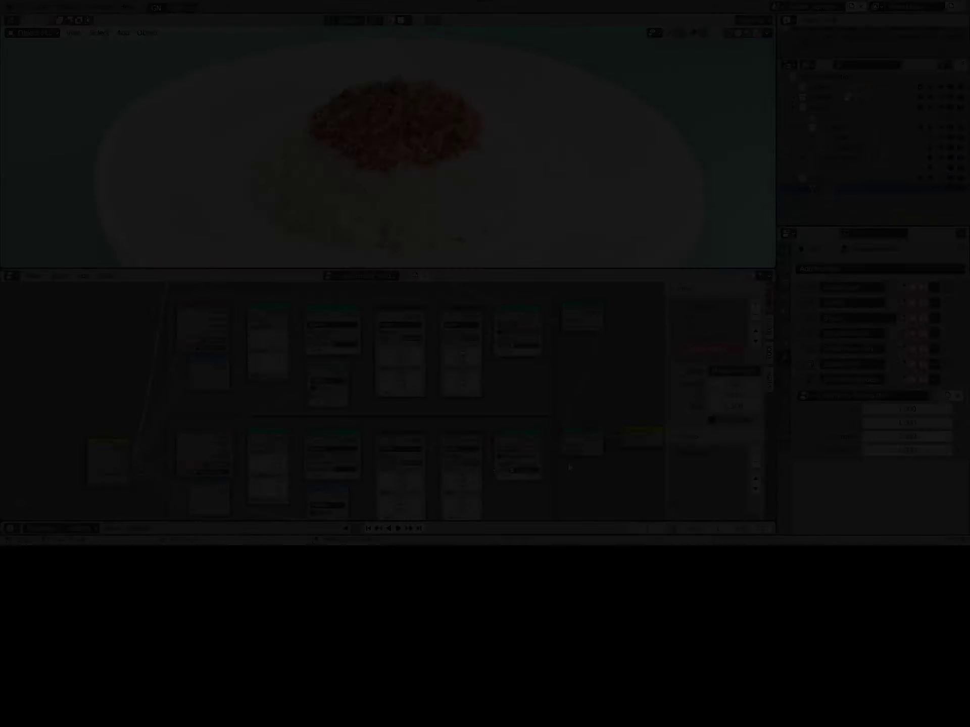
pyautogui.moveTo(582, 436)
pyautogui.mouseDown(button='middle')
pyautogui.moveTo(592, 391)
pyautogui.moveTo(556, 409)
pyautogui.mouseUp(button='middle')
pyautogui.scroll(2, 596, 395)
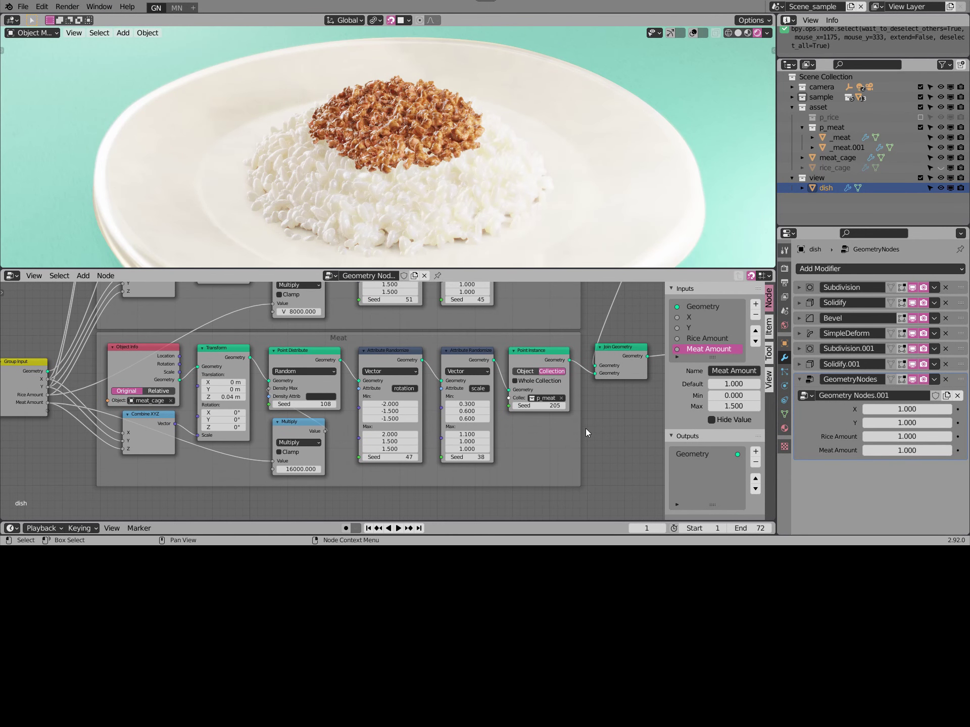
pyautogui.scroll(1, 602, 415)
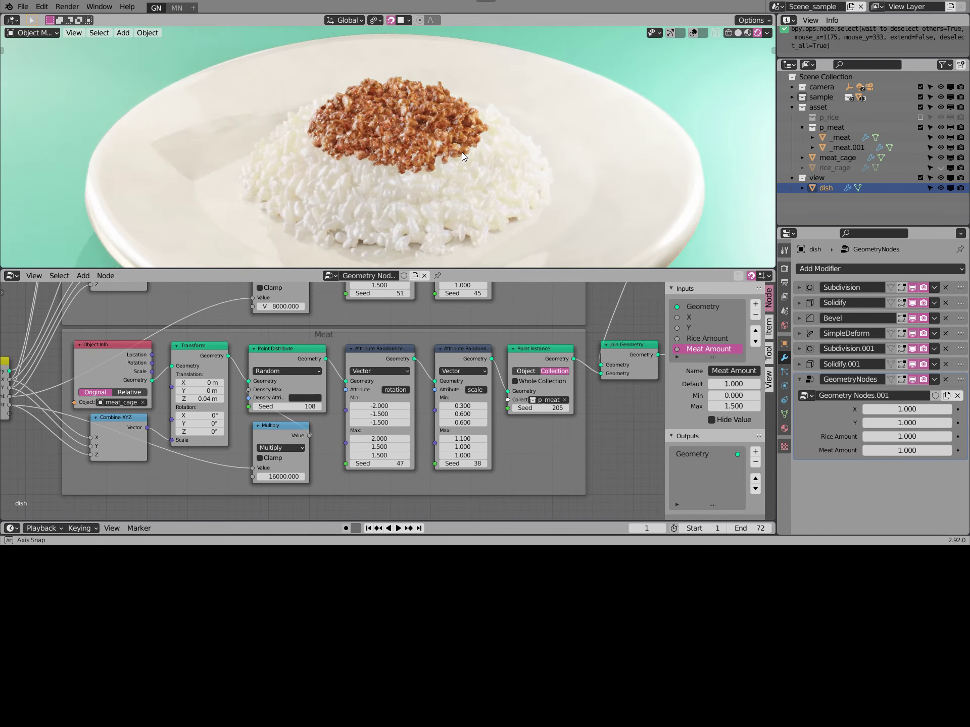
pyautogui.moveTo(907, 450)
pyautogui.mouseDown()
pyautogui.moveTo(879, 450)
pyautogui.moveTo(889, 450)
pyautogui.mouseUp()
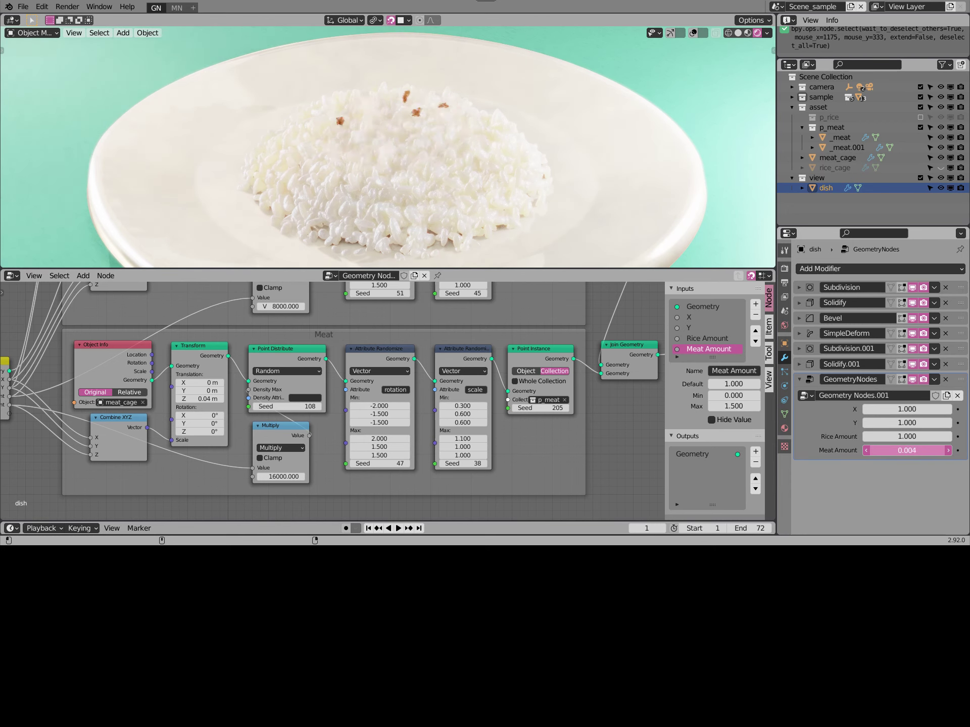
pyautogui.click(905, 450)
pyautogui.write('1')
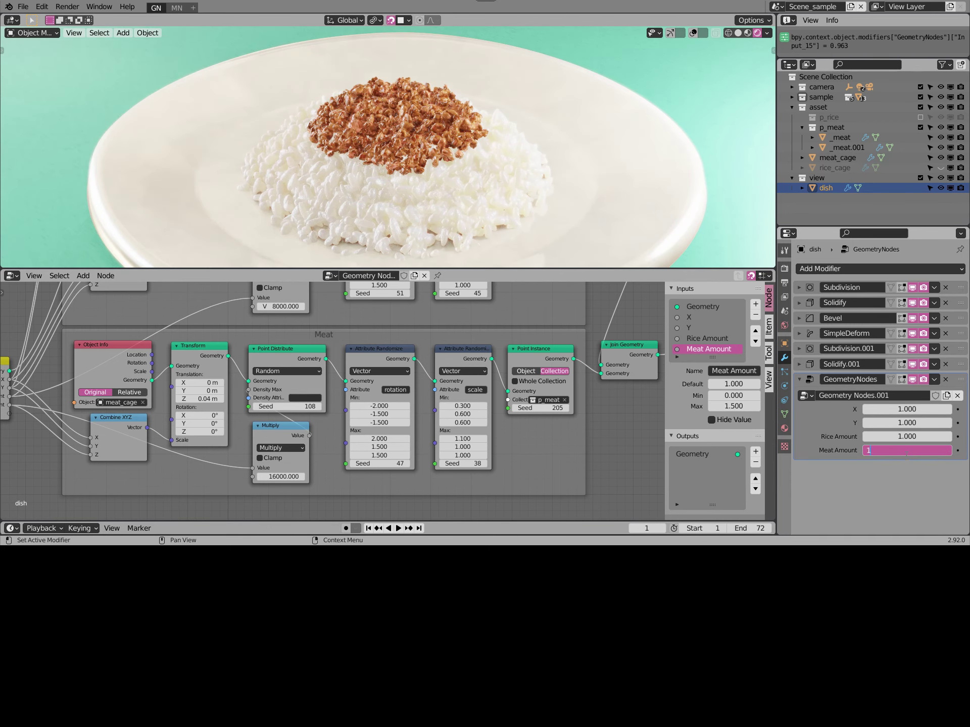
pyautogui.press('Return')
pyautogui.moveTo(907, 436); pyautogui.dragTo(866, 437)
pyautogui.moveTo(617, 237)
pyautogui.mouseDown(button='middle')
pyautogui.moveTo(605, 187)
pyautogui.moveTo(609, 233)
pyautogui.mouseUp(button='middle')
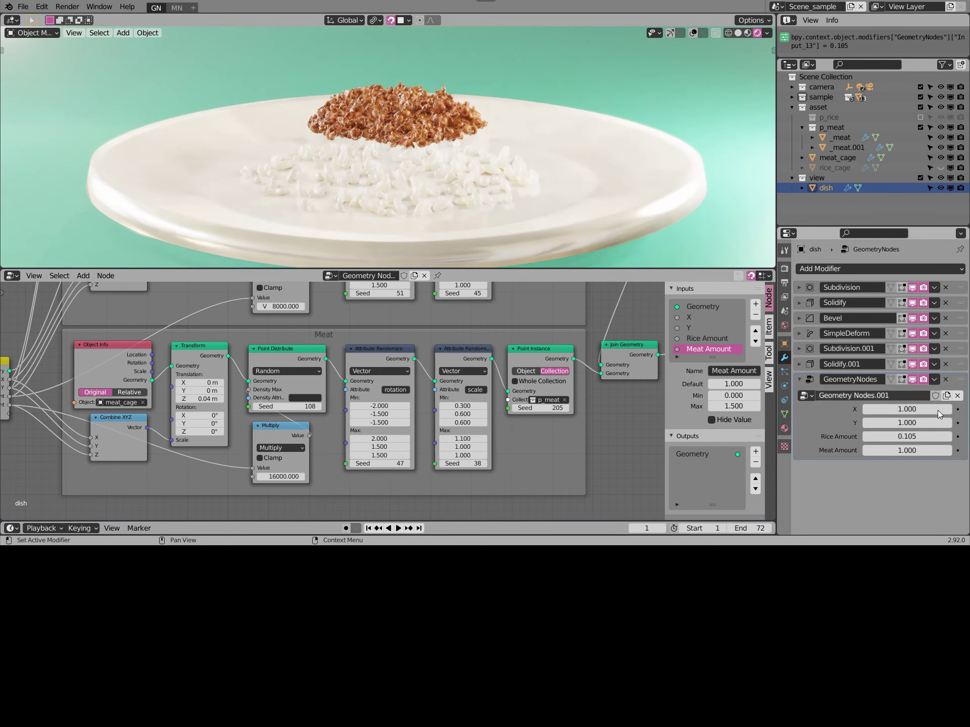
pyautogui.moveTo(905, 437)
pyautogui.mouseDown()
pyautogui.moveTo(949, 437)
pyautogui.moveTo(904, 437)
pyautogui.mouseUp()
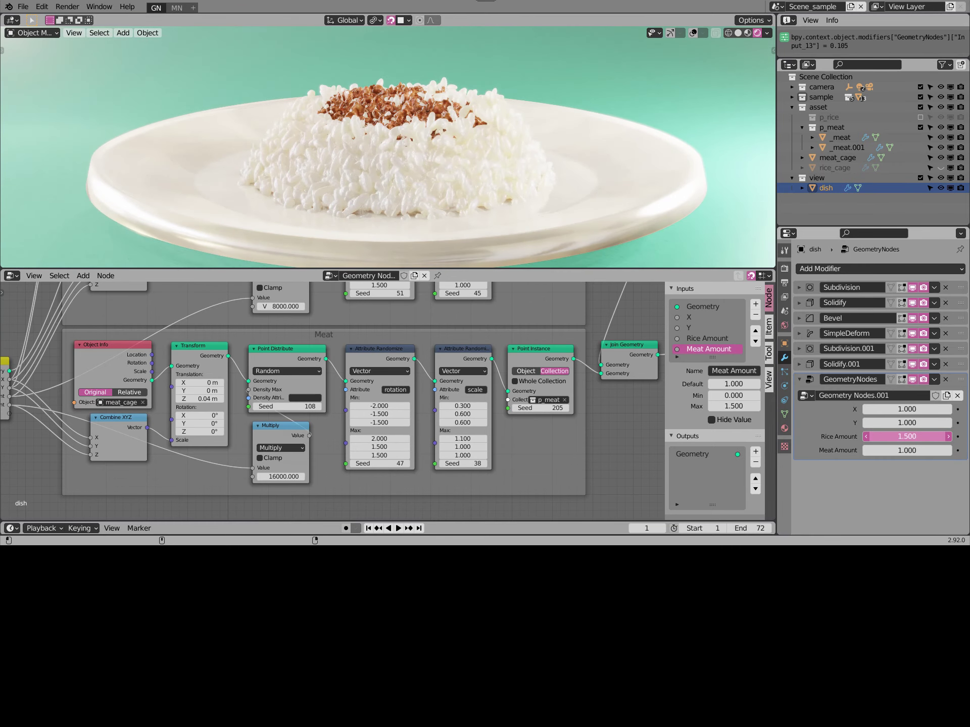
pyautogui.write('1.44')
pyautogui.press('Return')
pyautogui.scroll(-2, 261, 450)
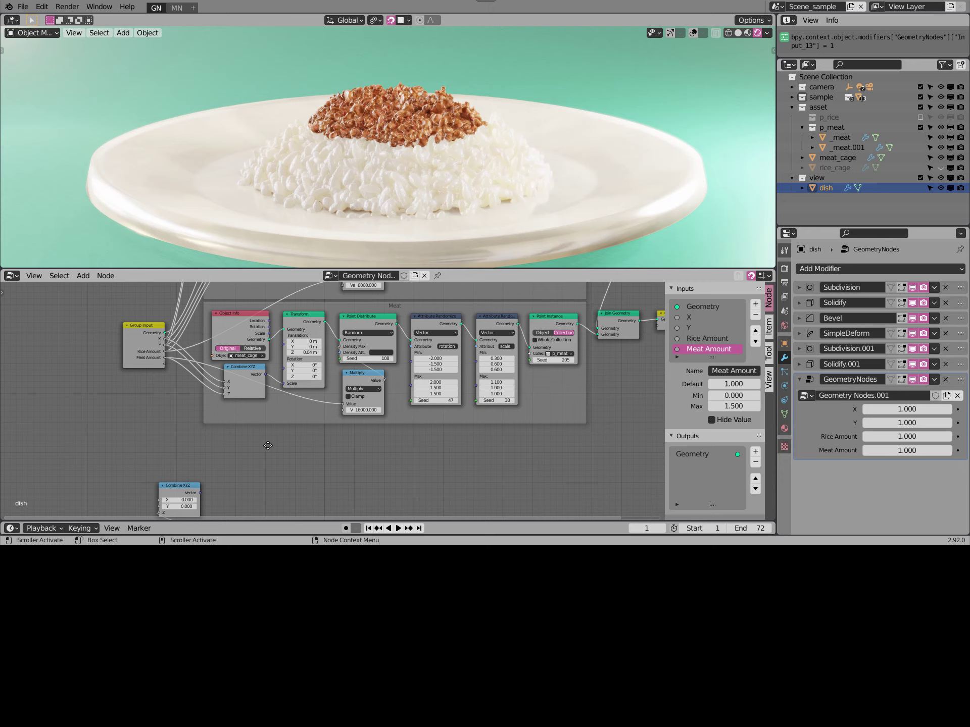
# Move Combine XYZ and Multiply Add into the Meat frame, feeding the amount into Multiply Add
pyautogui.moveTo(128, 467); pyautogui.dragTo(215, 523)
pyautogui.moveTo(182, 476); pyautogui.dragTo(289, 422)
pyautogui.click(192, 437)
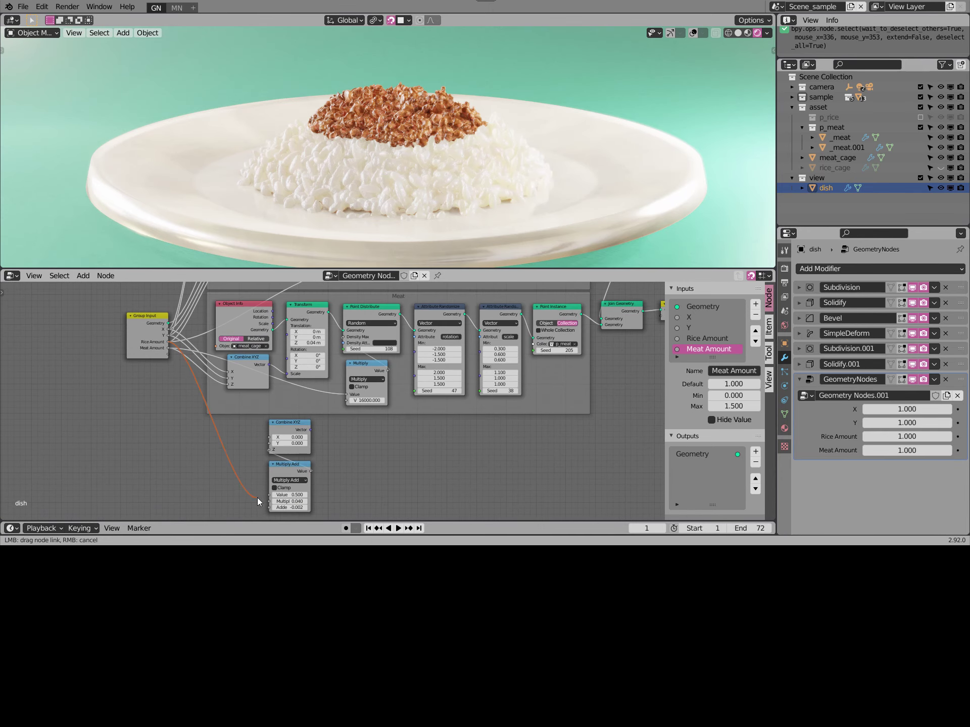
pyautogui.moveTo(272, 500); pyautogui.dragTo(270, 496)
pyautogui.scroll(2, 303, 420)
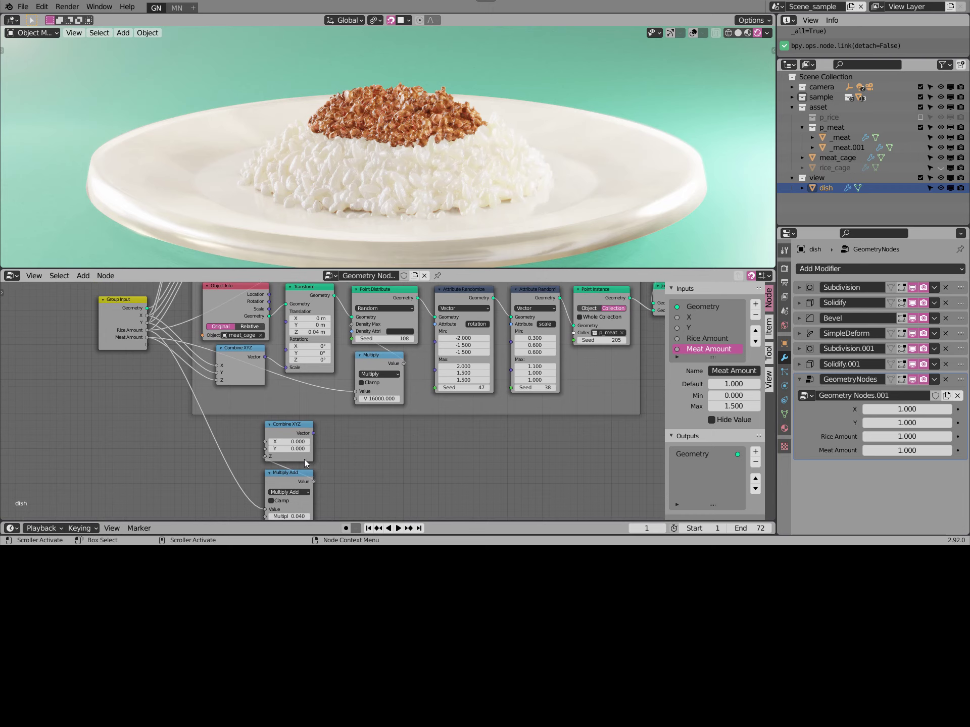
pyautogui.scroll(-1, 306, 463)
pyautogui.moveTo(252, 404); pyautogui.dragTo(343, 500)
pyautogui.moveTo(299, 420); pyautogui.dragTo(317, 399)
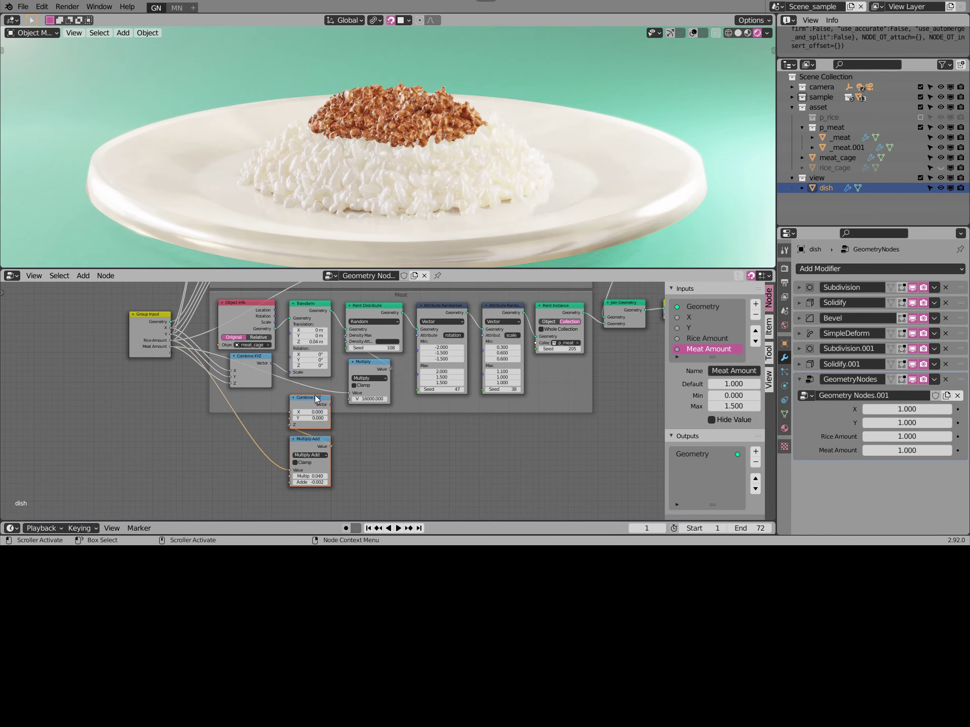
pyautogui.scroll(1, 316, 399)
pyautogui.moveTo(280, 414); pyautogui.dragTo(386, 389, button='middle')
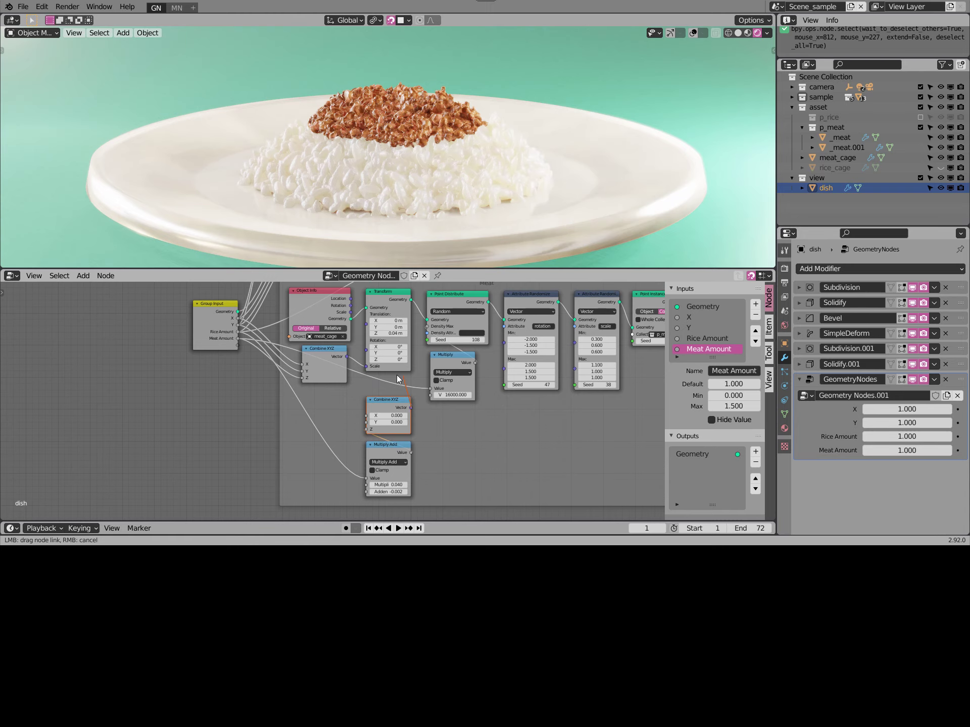
# Link Combine XYZ to the meat Transform's Translation and test it by varying Rice Amount
pyautogui.moveTo(367, 329); pyautogui.dragTo(366, 324)
pyautogui.keyDown('shift'); pyautogui.click(405, 452); pyautogui.keyUp('shift')
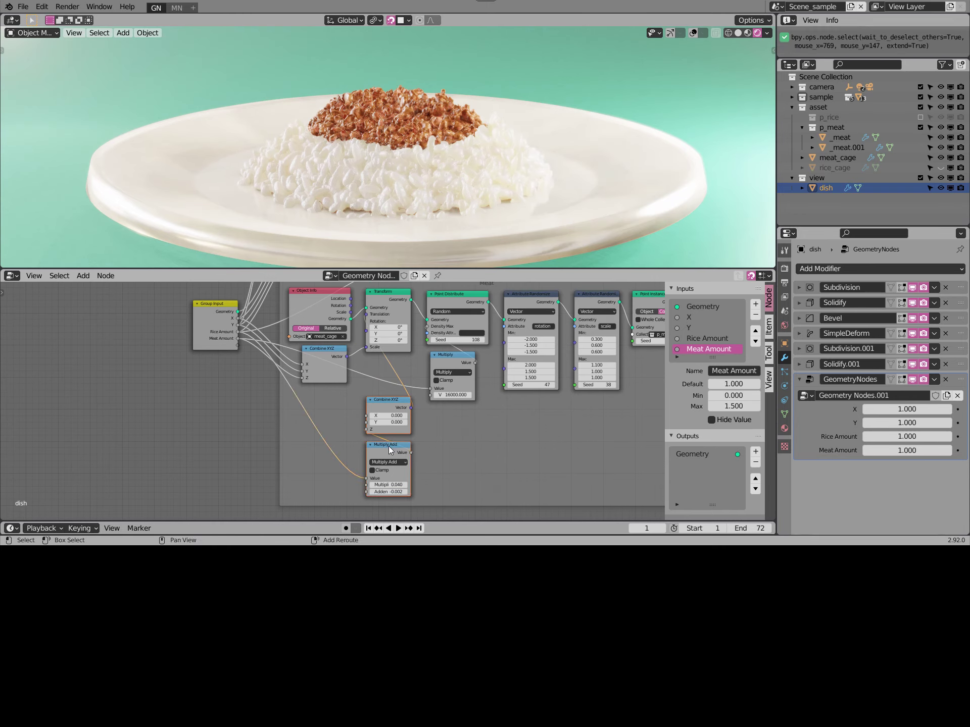
pyautogui.moveTo(405, 451); pyautogui.dragTo(405, 413)
pyautogui.moveTo(219, 342); pyautogui.dragTo(253, 386)
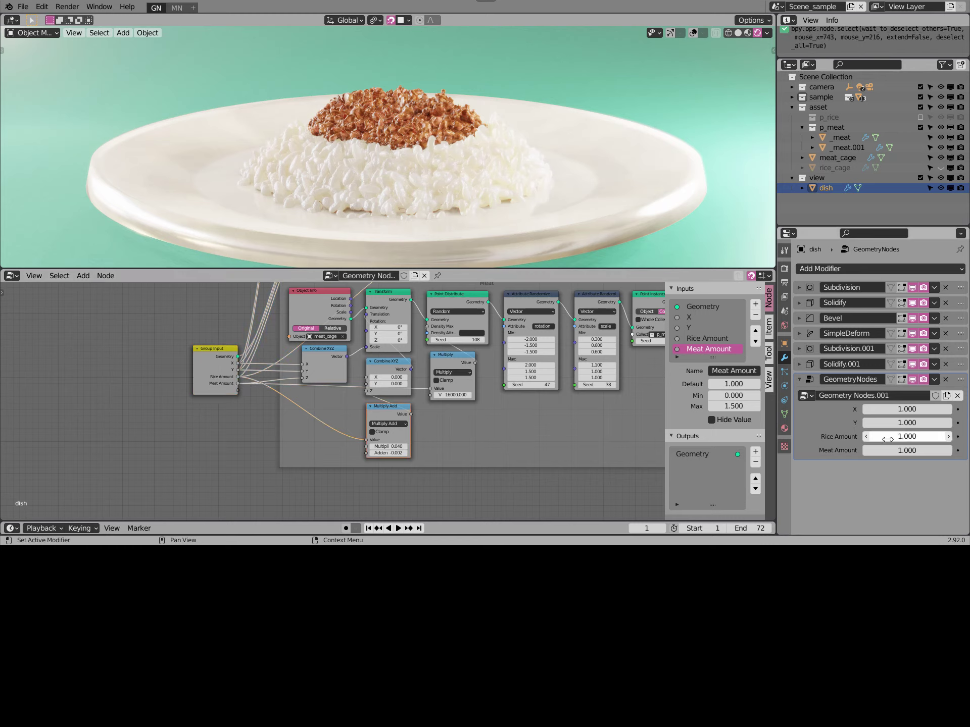
pyautogui.moveTo(904, 437)
pyautogui.mouseDown()
pyautogui.moveTo(935, 437)
pyautogui.moveTo(910, 436)
pyautogui.mouseUp()
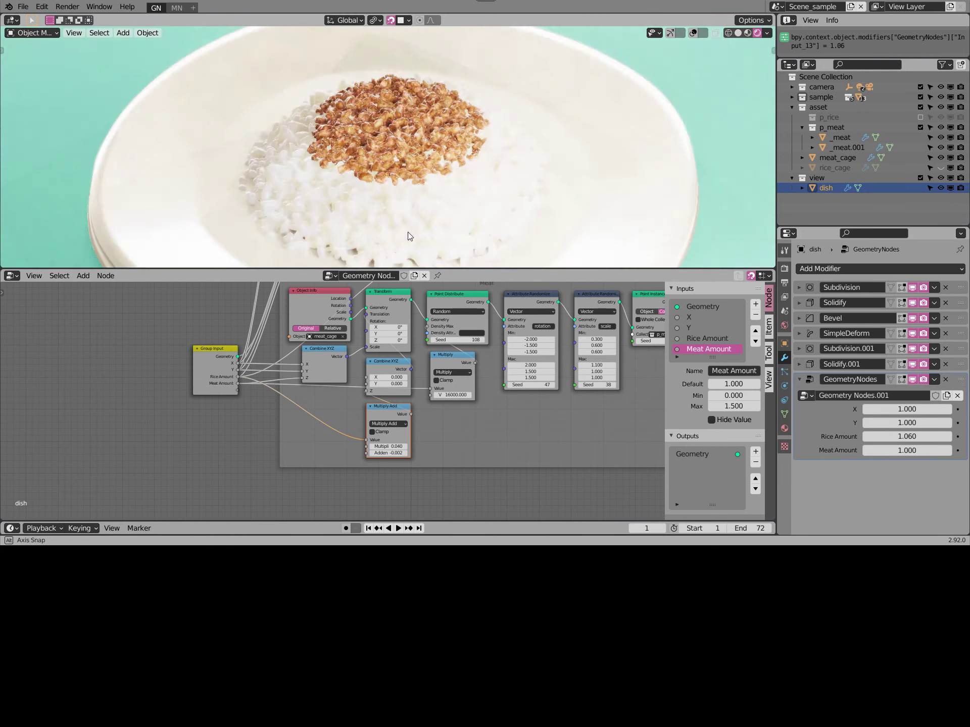
pyautogui.moveTo(407, 238); pyautogui.dragTo(476, 242, button='middle')
pyautogui.moveTo(906, 437)
pyautogui.mouseDown()
pyautogui.moveTo(889, 436)
pyautogui.moveTo(939, 450)
pyautogui.mouseUp()
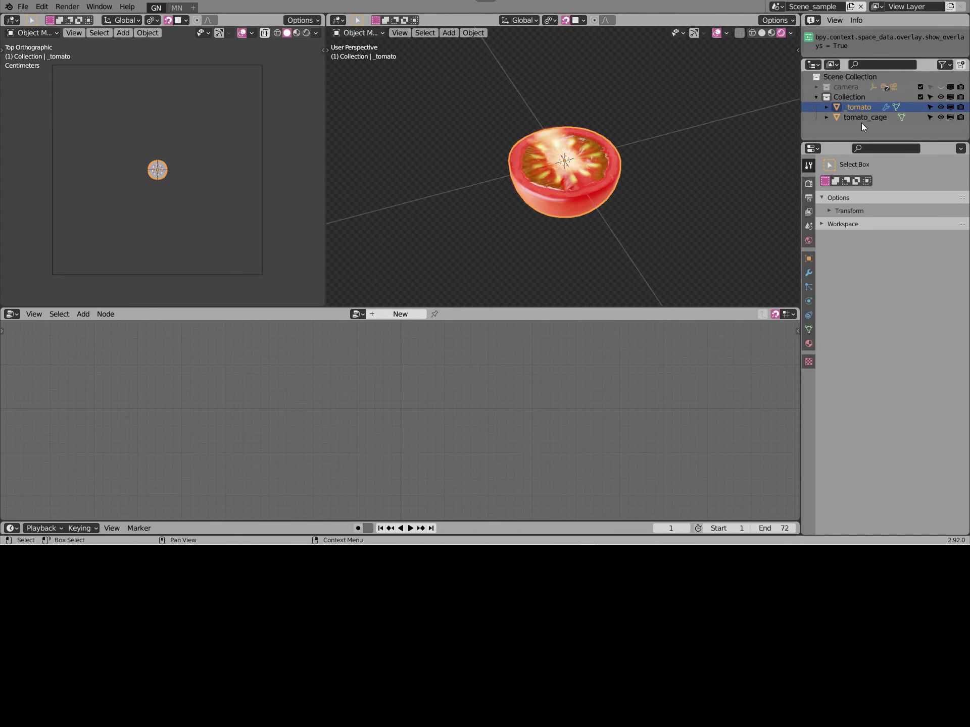
# Select tomato_cage and select all of its geometry in Edit Mode
pyautogui.click(863, 118)
pyautogui.scroll(-4, 703, 189)
pyautogui.scroll(-2, 704, 187)
pyautogui.scroll(-1, 707, 190)
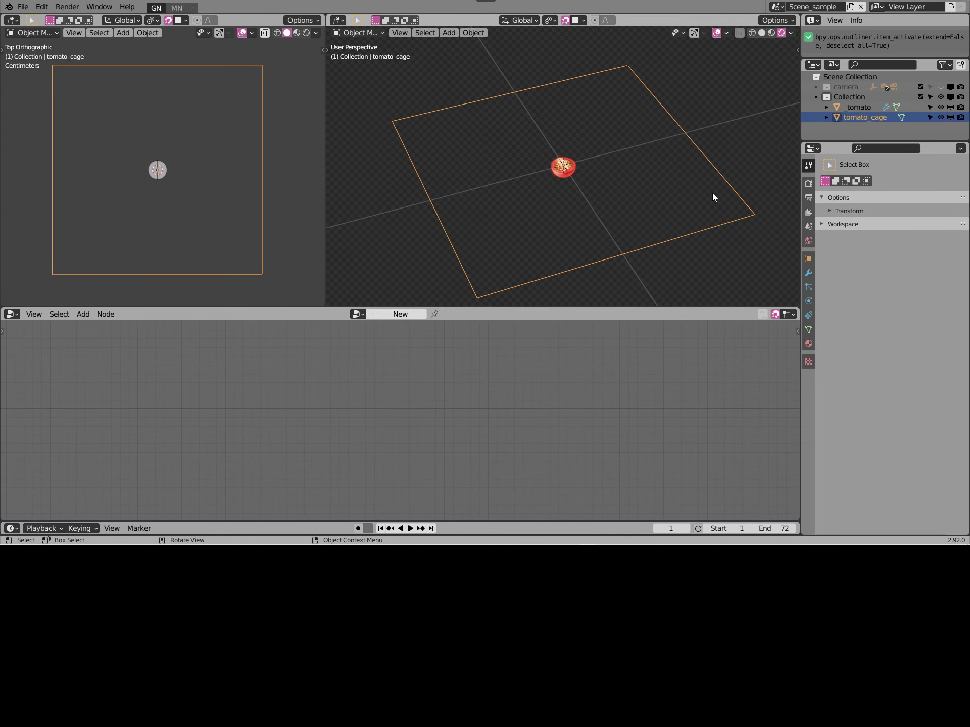
pyautogui.press('Tab')
pyautogui.press('a')
pyautogui.moveTo(726, 210)
pyautogui.mouseDown(button='middle')
pyautogui.moveTo(710, 210)
pyautogui.moveTo(725, 229)
pyautogui.moveTo(674, 229)
pyautogui.moveTo(757, 218)
pyautogui.moveTo(716, 205)
pyautogui.mouseUp(button='middle')
# Add a Geometry Nodes modifier, rename its node group to tomato, and move Group Input left
pyautogui.click(809, 272)
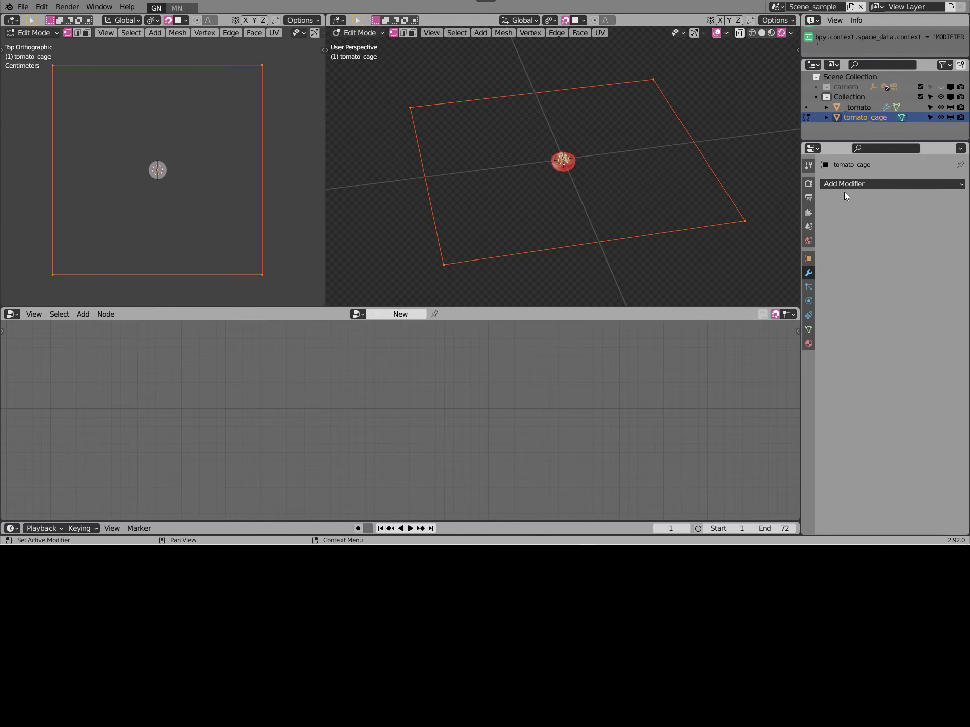
pyautogui.click(844, 186)
pyautogui.click(721, 285)
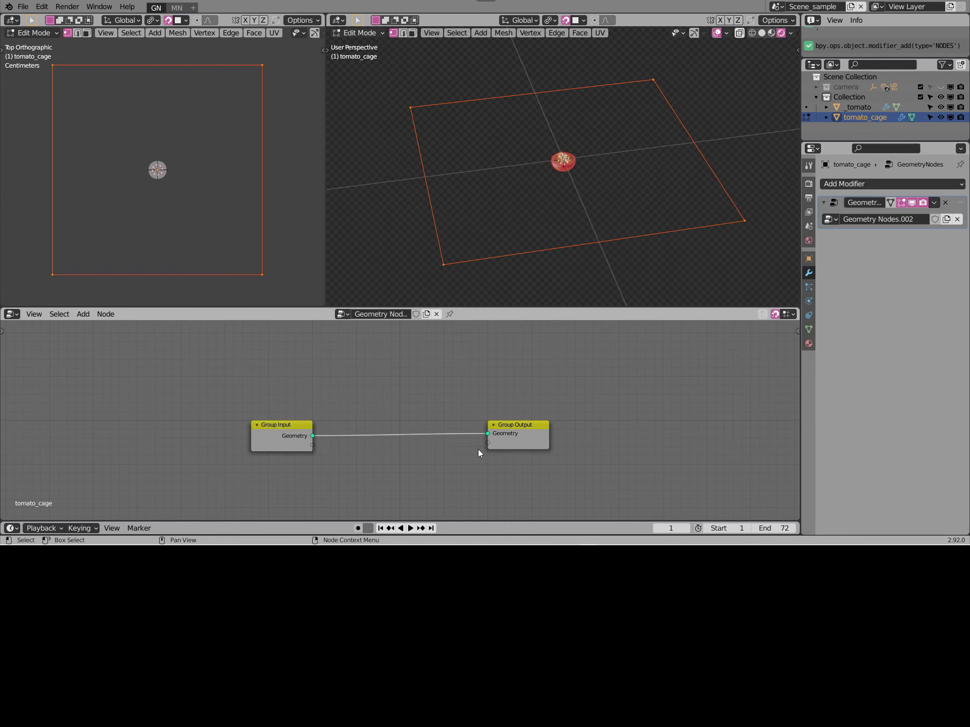
pyautogui.scroll(2, 475, 430)
pyautogui.scroll(1, 473, 406)
pyautogui.scroll(1, 473, 412)
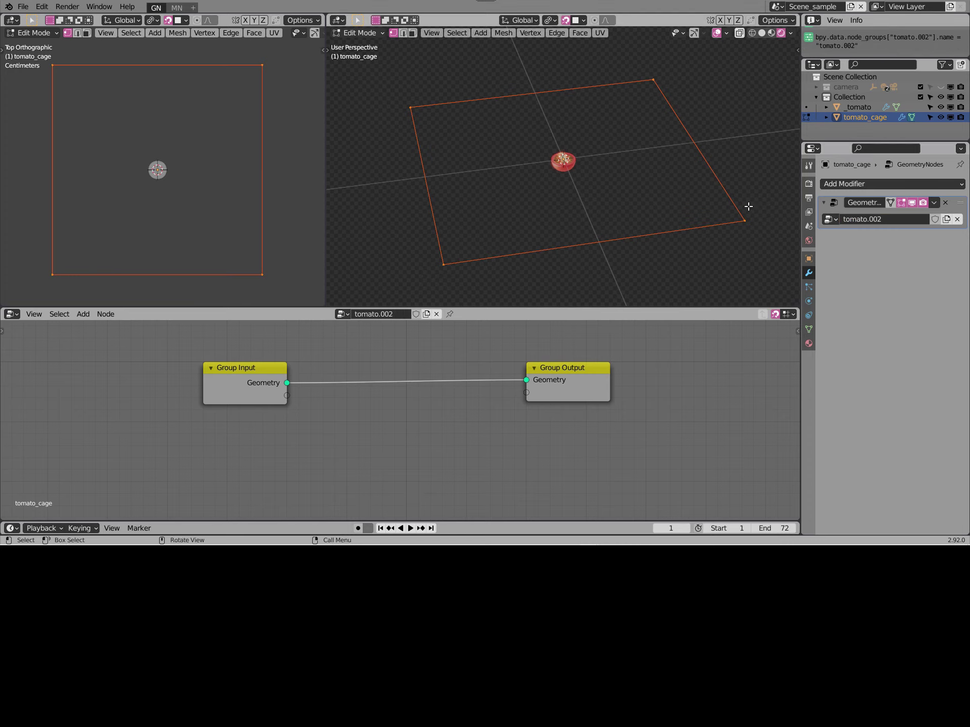
pyautogui.click(879, 219)
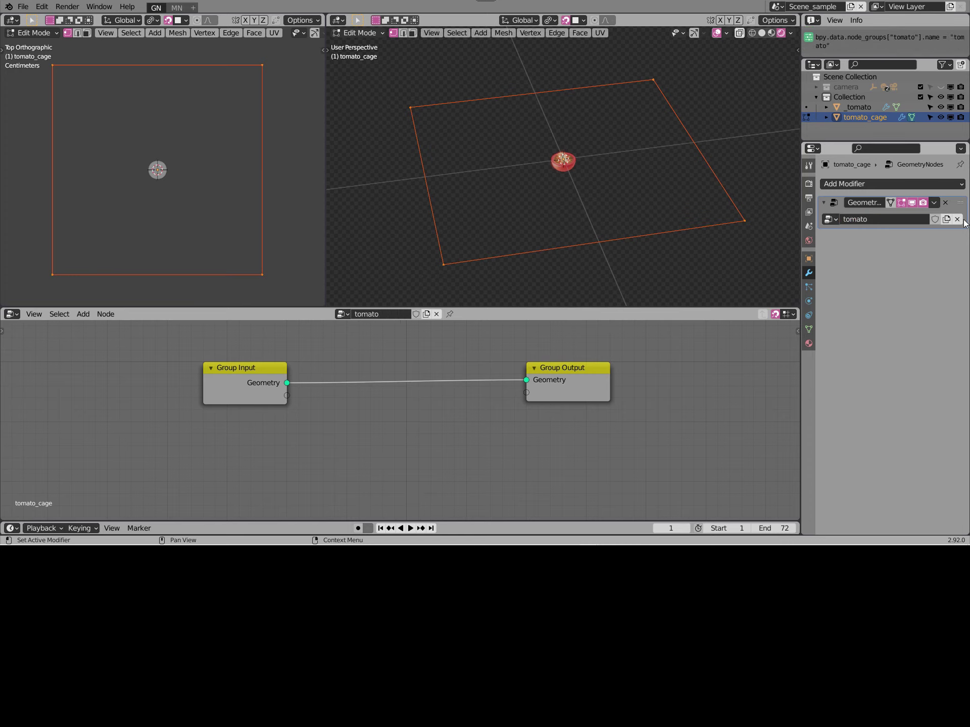
pyautogui.scroll(1, 451, 427)
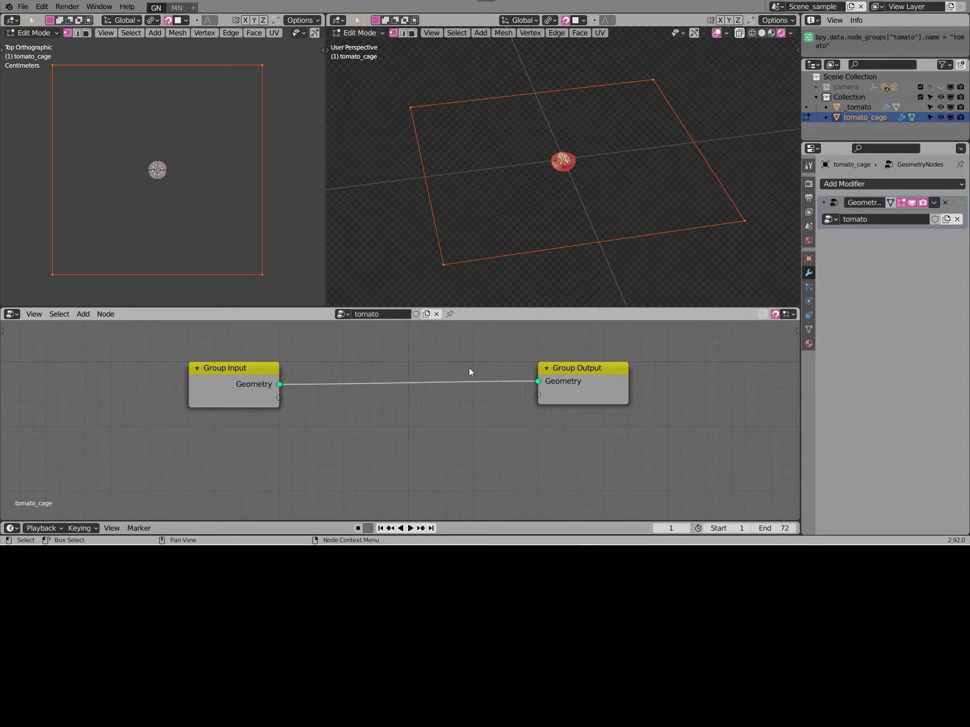
pyautogui.moveTo(247, 380); pyautogui.dragTo(181, 376)
# Insert a Point Instance node instancing the _tomato object between input and output
pyautogui.click(82, 313)
pyautogui.moveTo(97, 391)
pyautogui.click(204, 413)
pyautogui.click(344, 384)
pyautogui.click(420, 433)
pyautogui.click(566, 166)
pyautogui.click(498, 439)
pyautogui.moveTo(602, 368); pyautogui.dragTo(653, 369)
pyautogui.moveTo(383, 369); pyautogui.dragTo(487, 369)
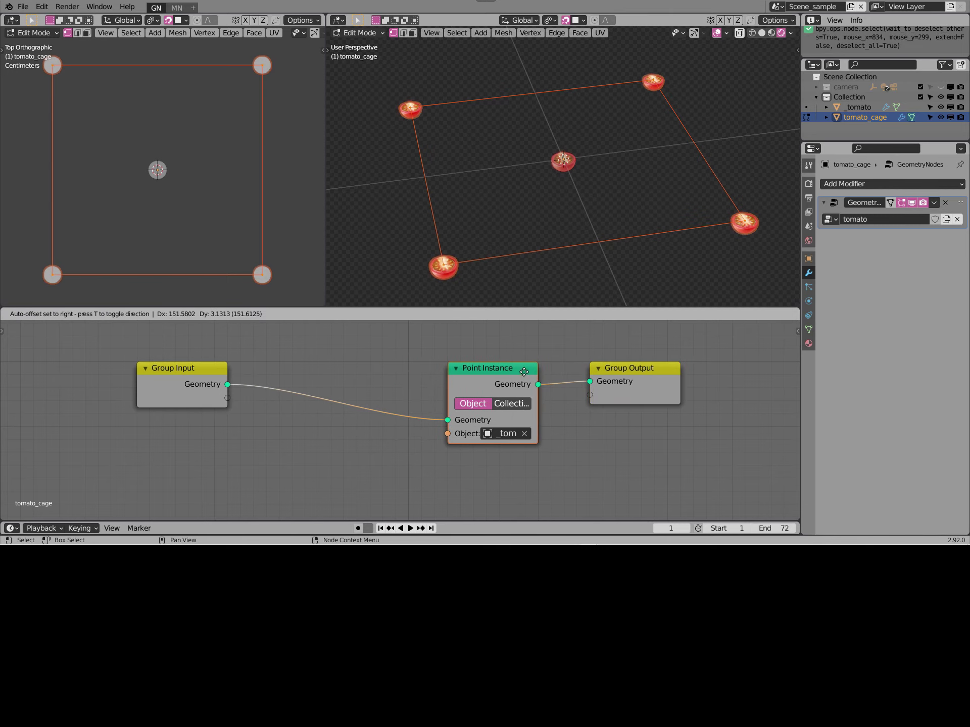
# Insert a Subdivision Surface node into the input link and set its level to 2
pyautogui.click(84, 313)
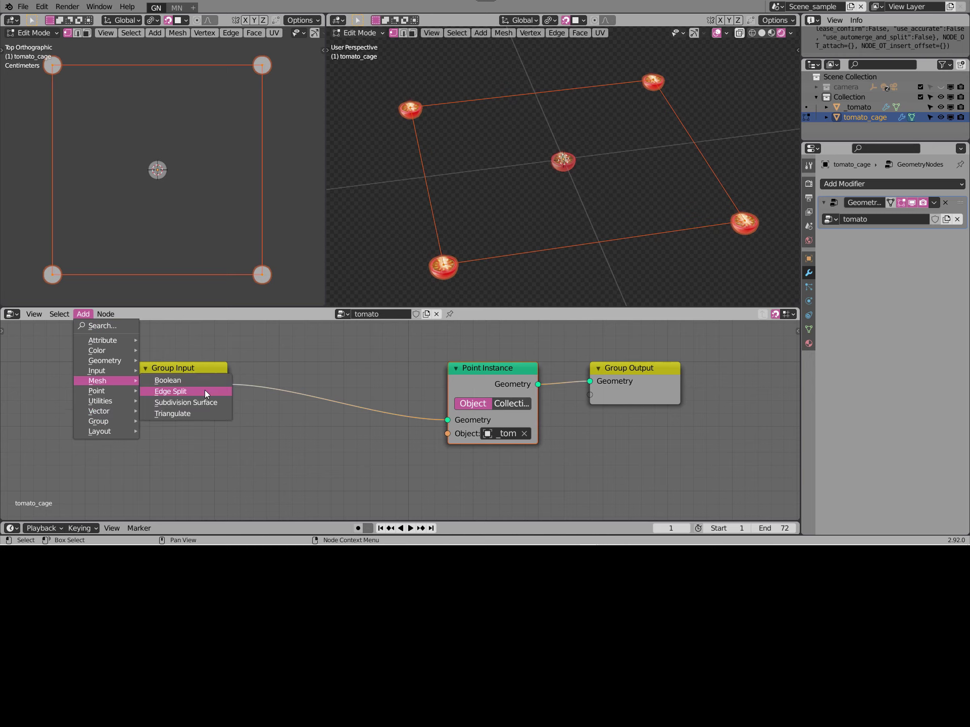
pyautogui.click(178, 400)
pyautogui.click(283, 368)
pyautogui.moveTo(465, 390); pyautogui.dragTo(440, 390)
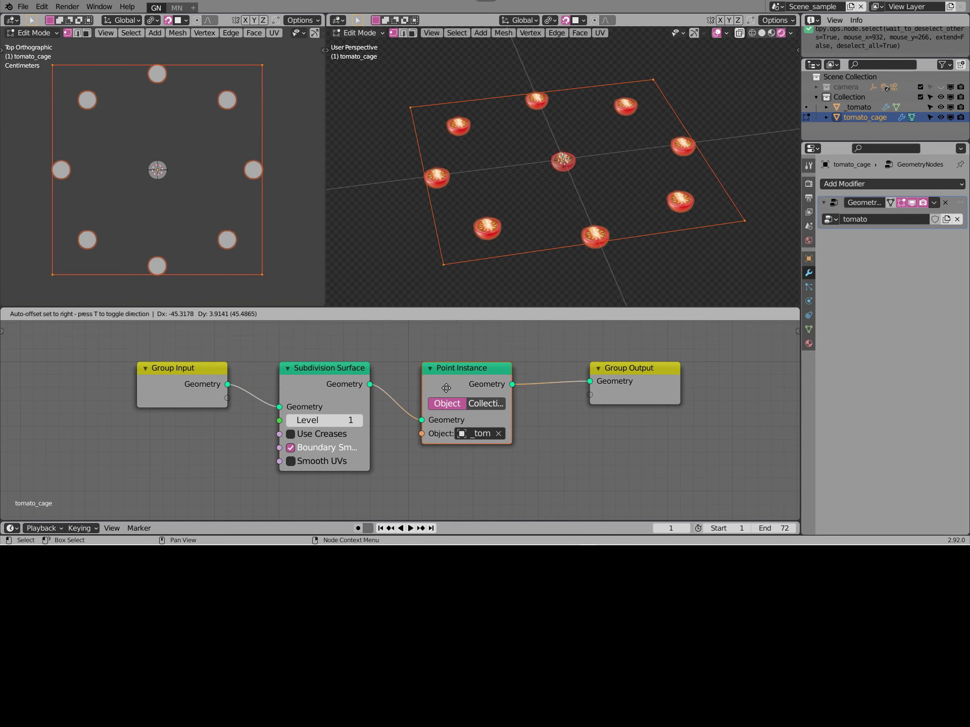
pyautogui.click(359, 420)
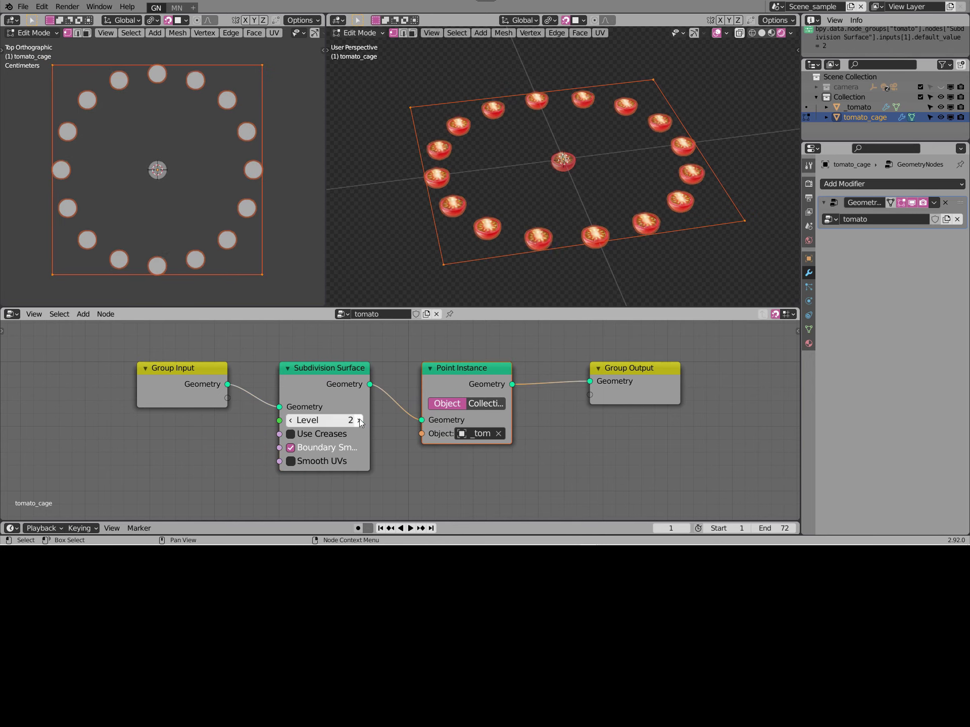
pyautogui.click(290, 421)
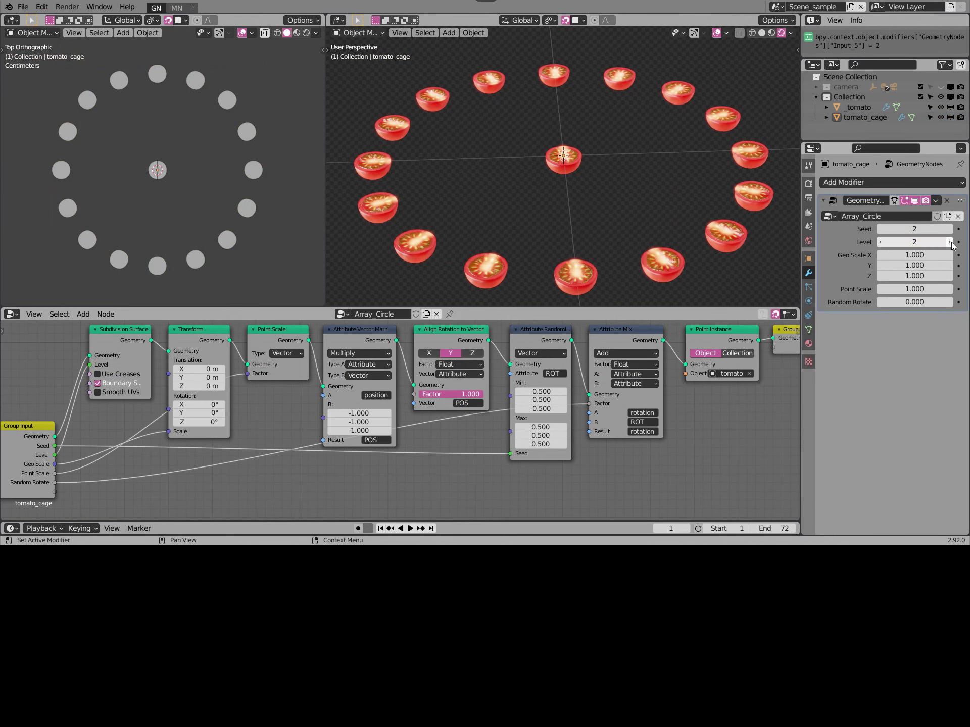
pyautogui.click(949, 242)
# Adjust the tomatoes' point scale, random rotation and seed, and reduce the ring to eight
pyautogui.moveTo(914, 255)
pyautogui.mouseDown()
pyautogui.moveTo(930, 265)
pyautogui.moveTo(904, 289)
pyautogui.moveTo(935, 289)
pyautogui.moveTo(930, 302)
pyautogui.moveTo(899, 266)
pyautogui.moveTo(904, 242)
pyautogui.mouseUp()
pyautogui.click(880, 242)
pyautogui.moveTo(756, 255); pyautogui.dragTo(707, 248, button='middle')
pyautogui.moveTo(915, 229); pyautogui.dragTo(939, 229)
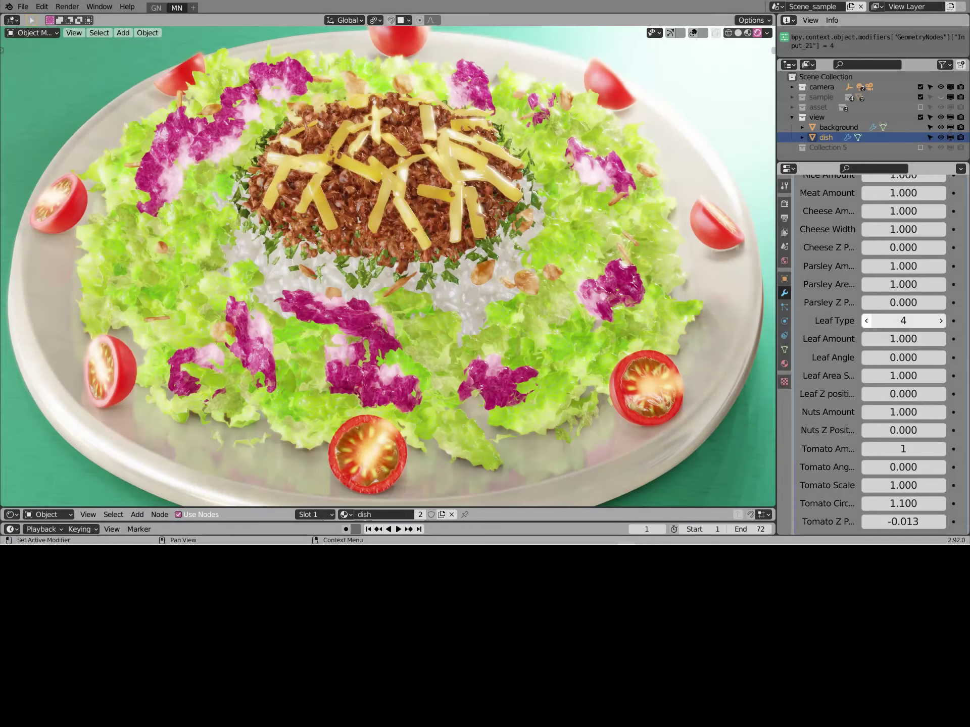
# Step the salad's Leaf Type down to 1, then up to 3
pyautogui.click(866, 321)
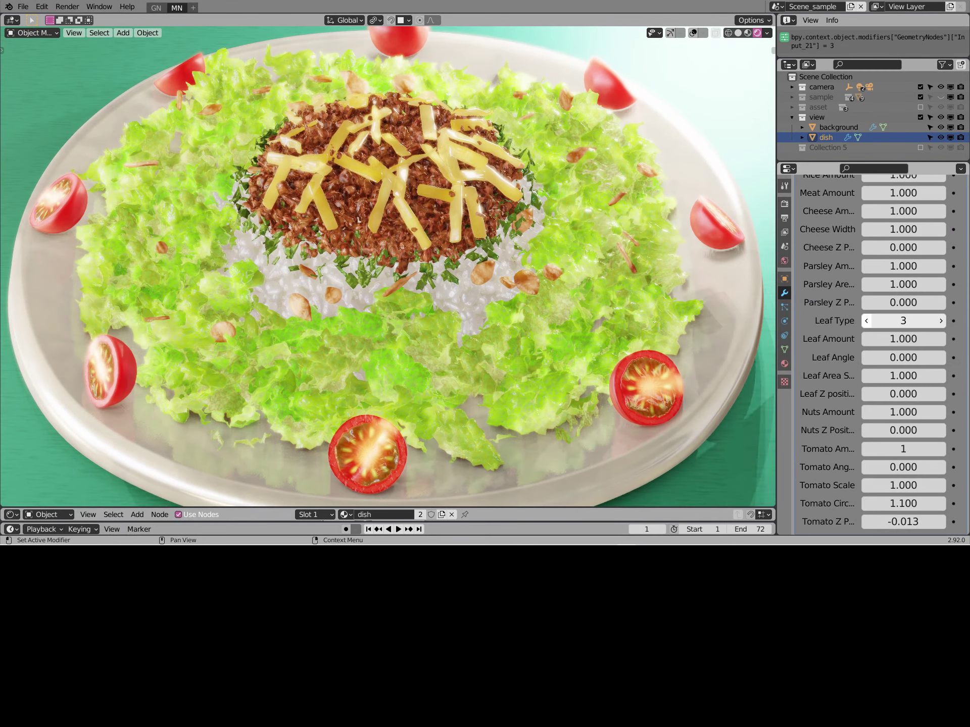
pyautogui.click(866, 321)
pyautogui.click(941, 321)
pyautogui.click(941, 321)
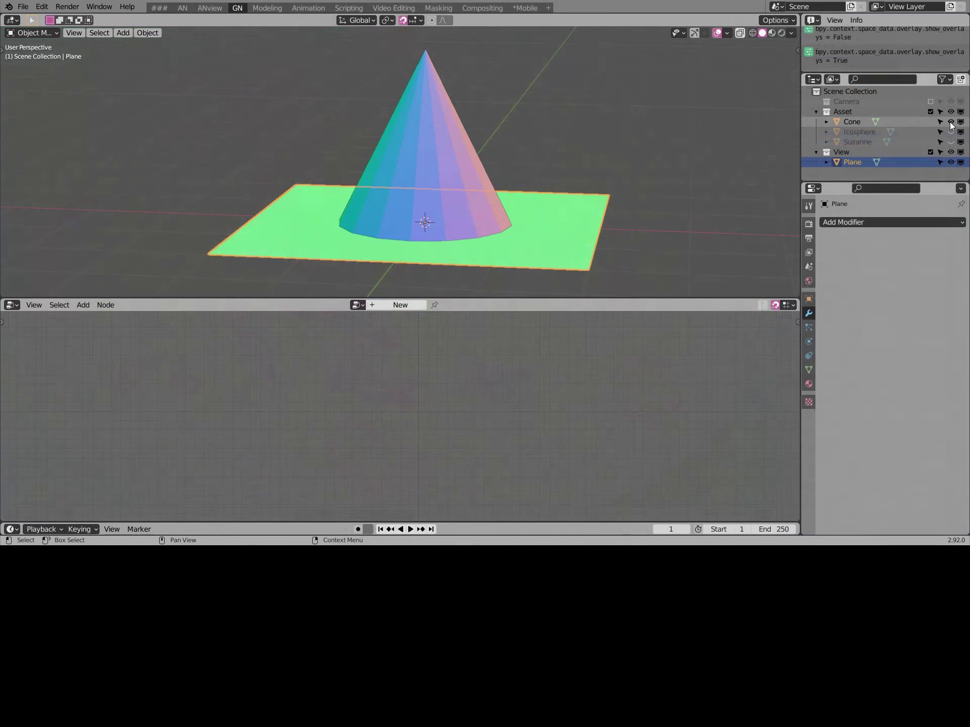
# Hide the Cone, Icosphere and Suzanne, and give the Plane a Geometry Nodes modifier
pyautogui.moveTo(950, 121); pyautogui.dragTo(952, 137)
pyautogui.click(951, 134)
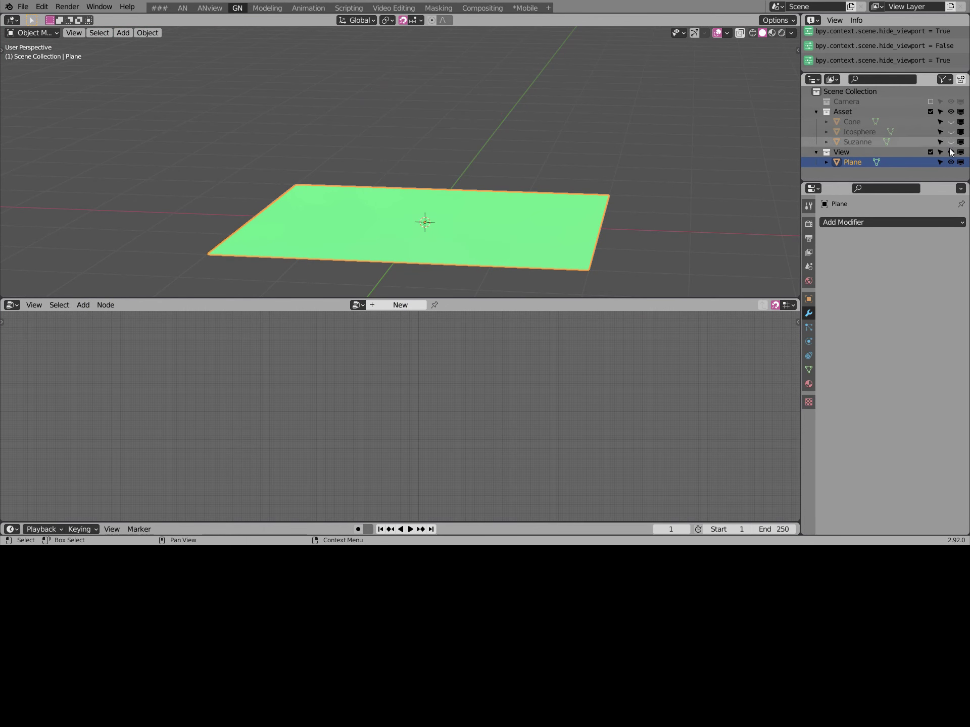
pyautogui.click(951, 143)
pyautogui.click(950, 143)
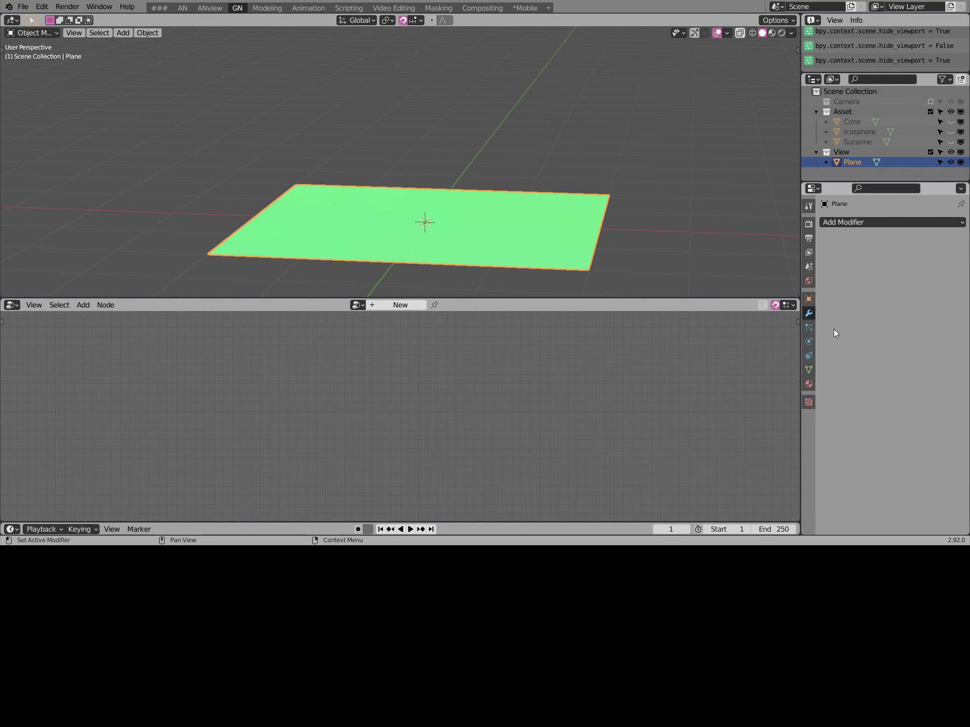
pyautogui.click(862, 224)
pyautogui.click(735, 319)
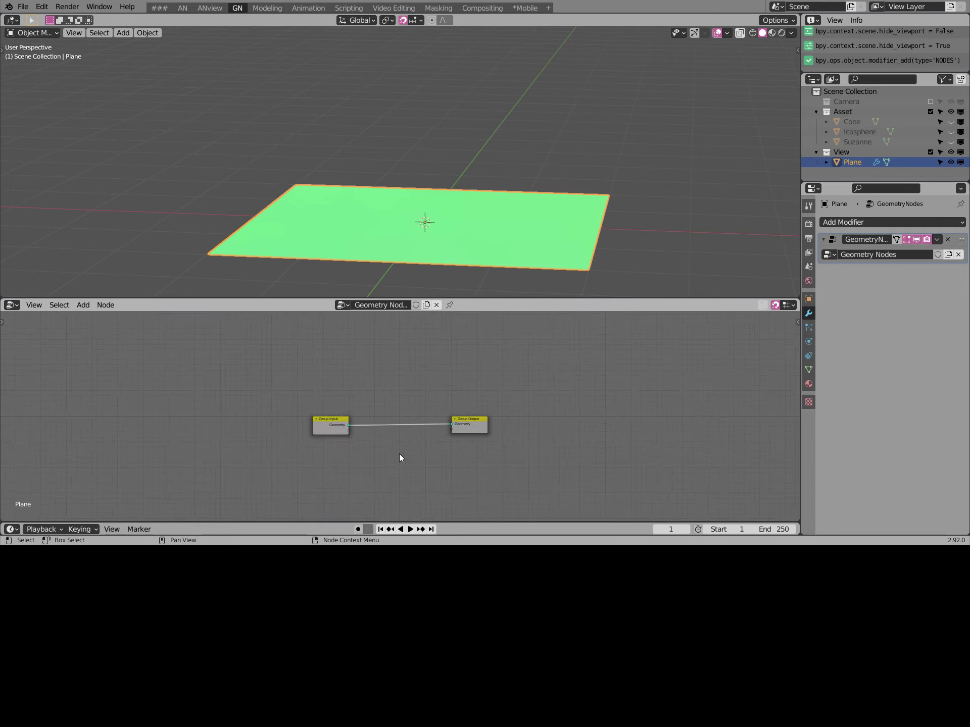
# Add an Object Info node sourcing Suzanne and move Group Output right
pyautogui.hotkey('shift', 'a')
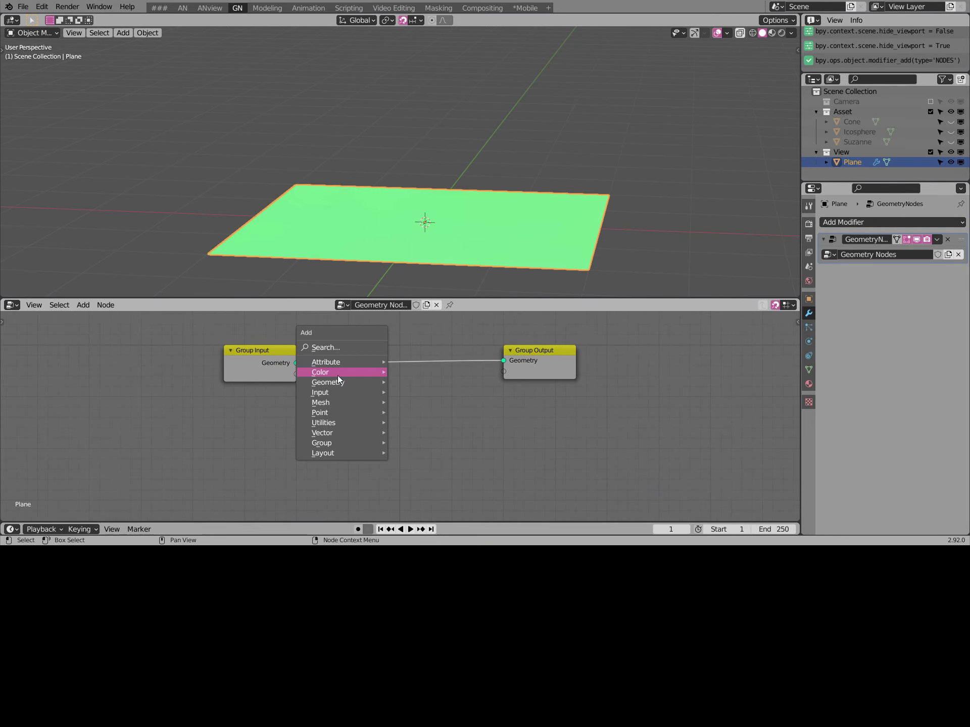
pyautogui.click(420, 392)
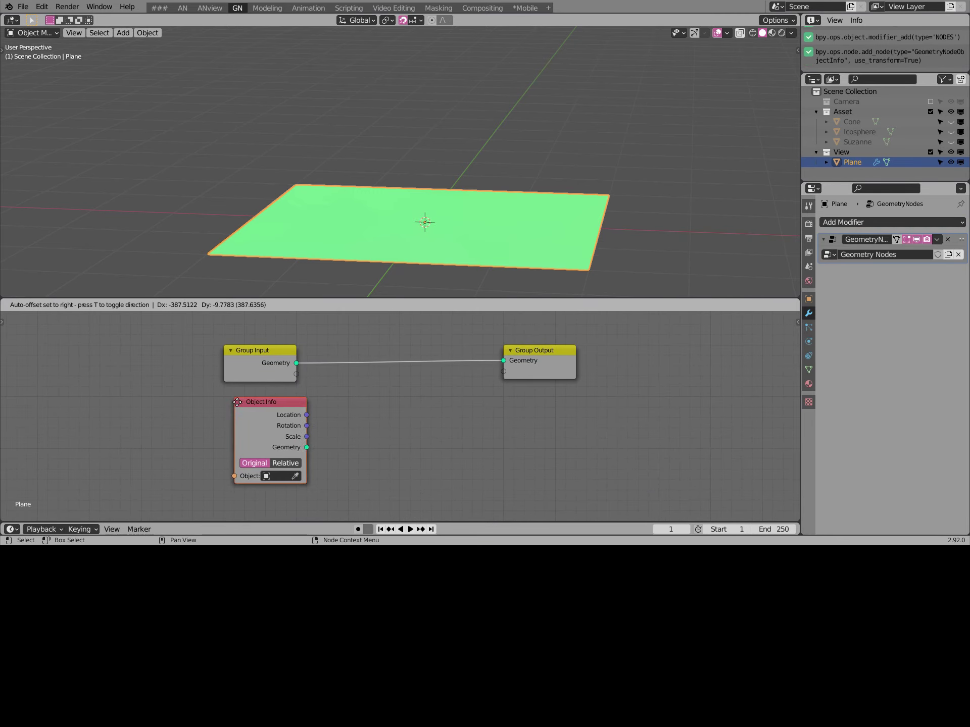
pyautogui.click(284, 480)
pyautogui.click(283, 481)
pyautogui.click(859, 142)
pyautogui.moveTo(521, 374); pyautogui.dragTo(625, 373)
pyautogui.scroll(-1, 315, 411)
# Feed Suzanne's geometry, set to Relative, into a new Join Geometry node
pyautogui.hotkey('shift', 'a')
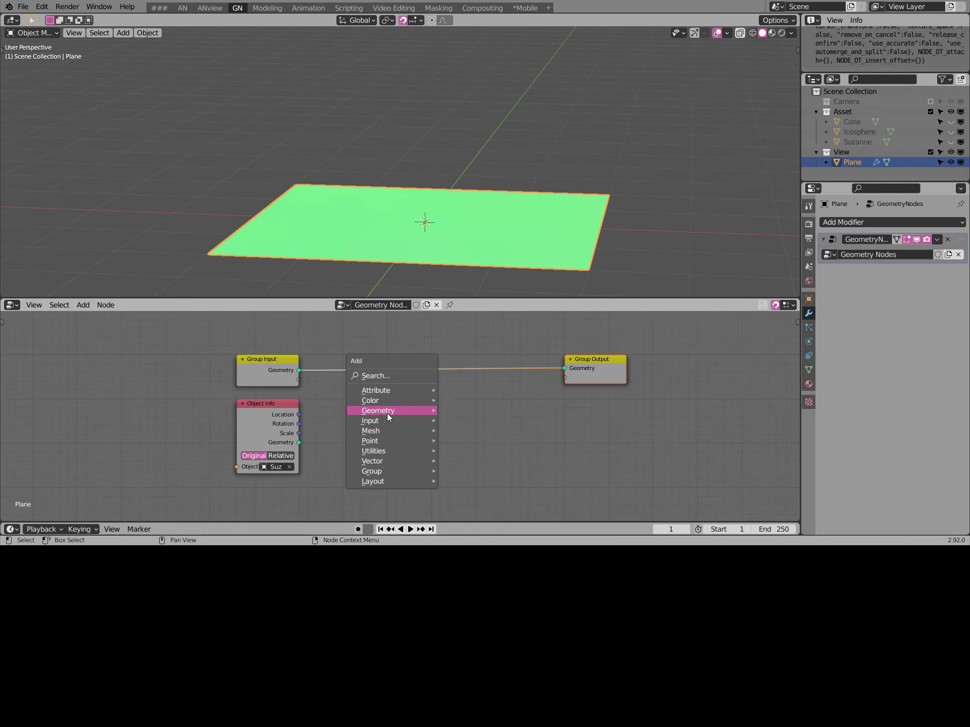
pyautogui.click(485, 408)
pyautogui.click(478, 368)
pyautogui.moveTo(299, 443); pyautogui.dragTo(467, 390)
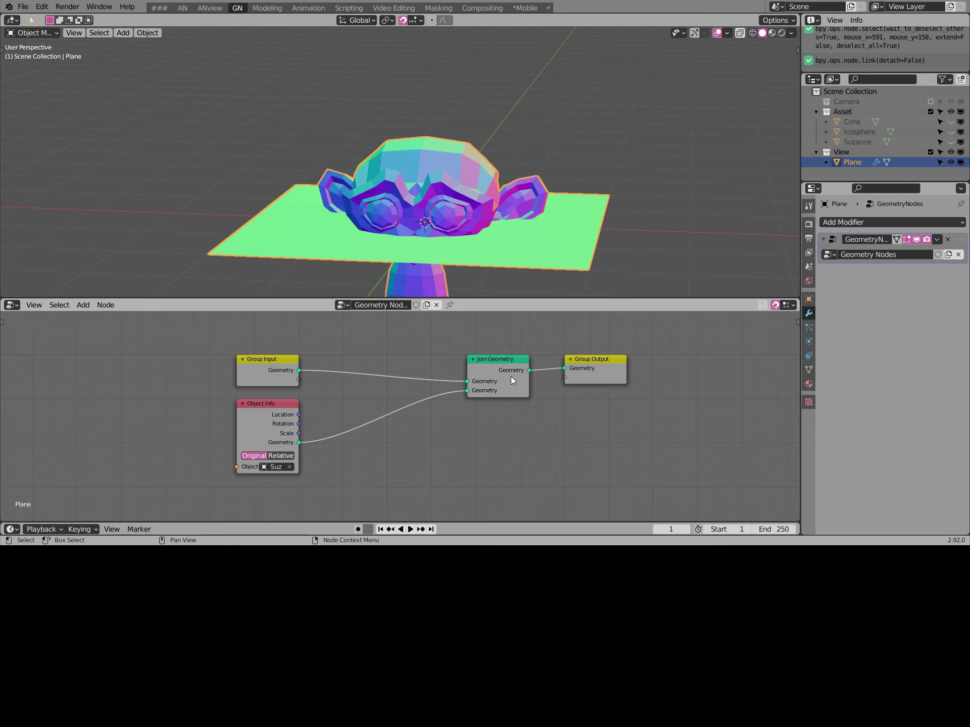
pyautogui.click(287, 456)
pyautogui.moveTo(455, 195); pyautogui.dragTo(396, 372, button='middle')
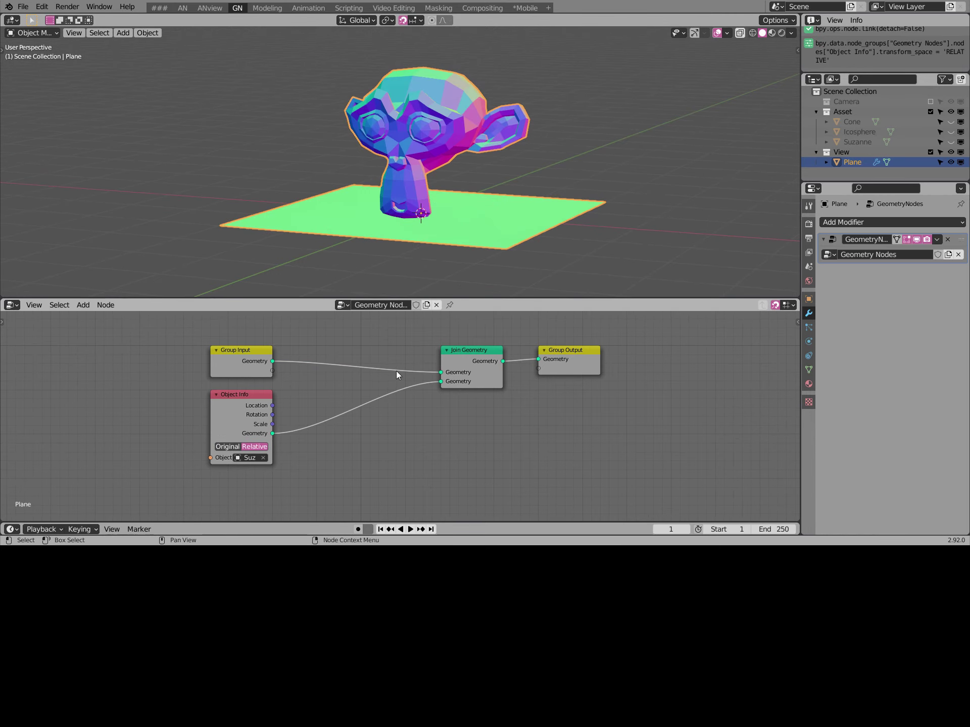
pyautogui.moveTo(273, 354); pyautogui.dragTo(222, 354)
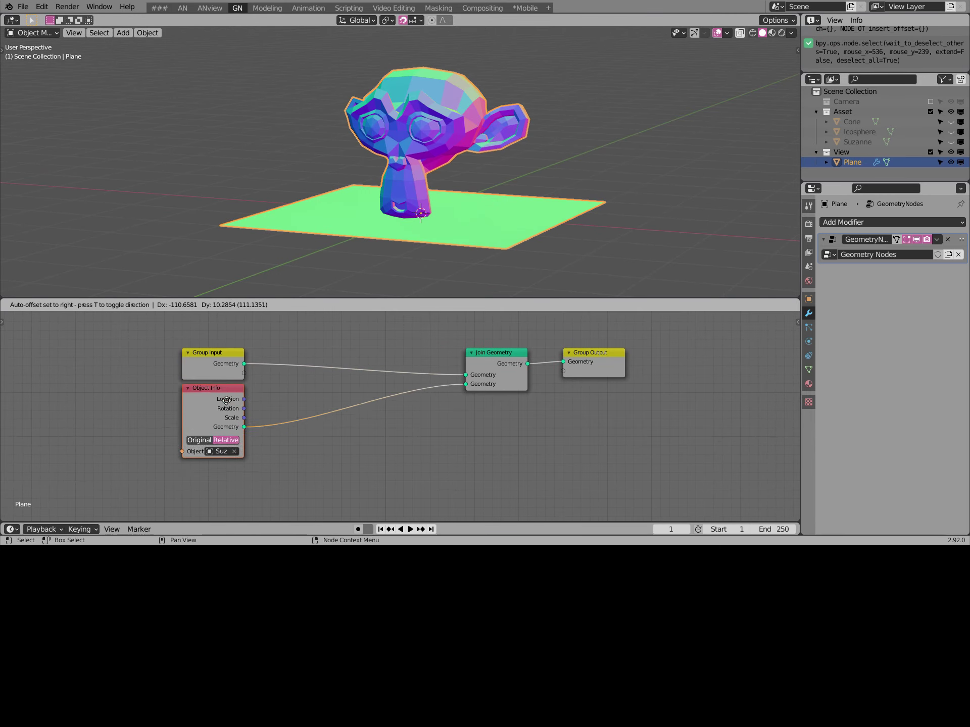
pyautogui.moveTo(289, 403); pyautogui.dragTo(245, 420)
# Insert a Transform node between Object Info and Join Geometry
pyautogui.hotkey('shift', 'a')
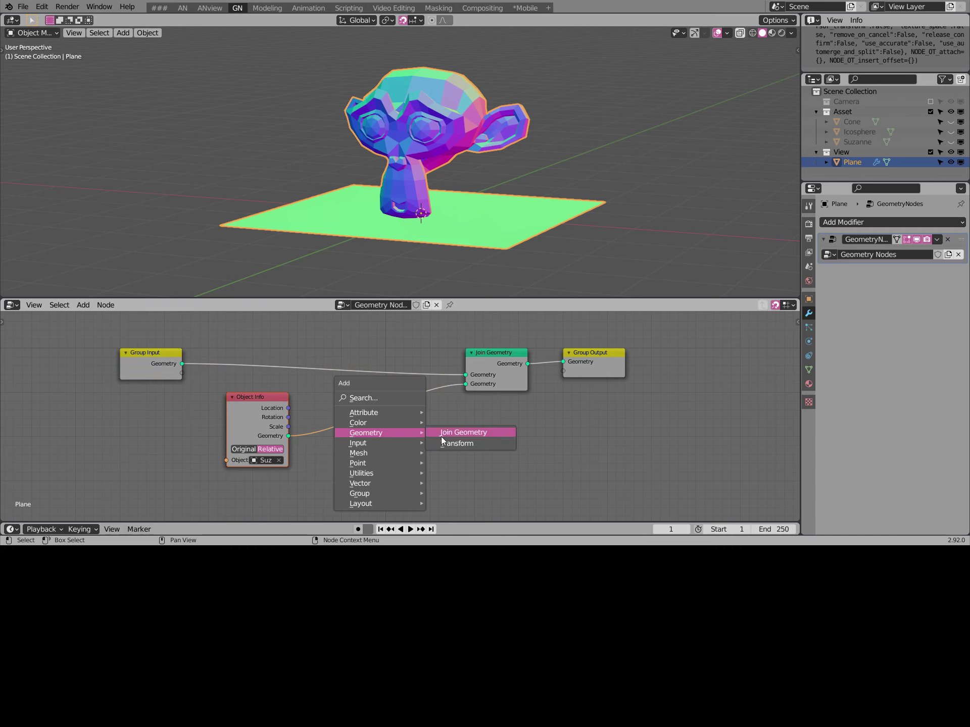
pyautogui.click(479, 444)
pyautogui.click(361, 402)
pyautogui.scroll(-2, 378, 398)
pyautogui.scroll(2, 378, 401)
pyautogui.click(200, 360)
pyautogui.moveTo(231, 383); pyautogui.dragTo(259, 393, button='middle')
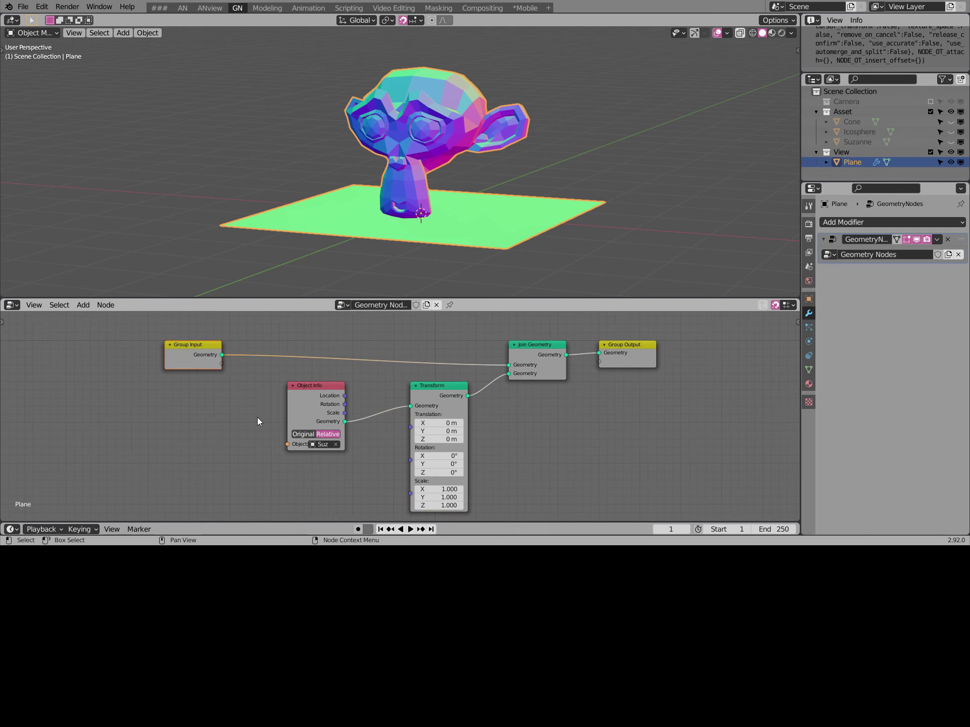
# Add an Attribute Randomize node
pyautogui.hotkey('shift', 'a')
pyautogui.click(303, 453)
pyautogui.click(222, 399)
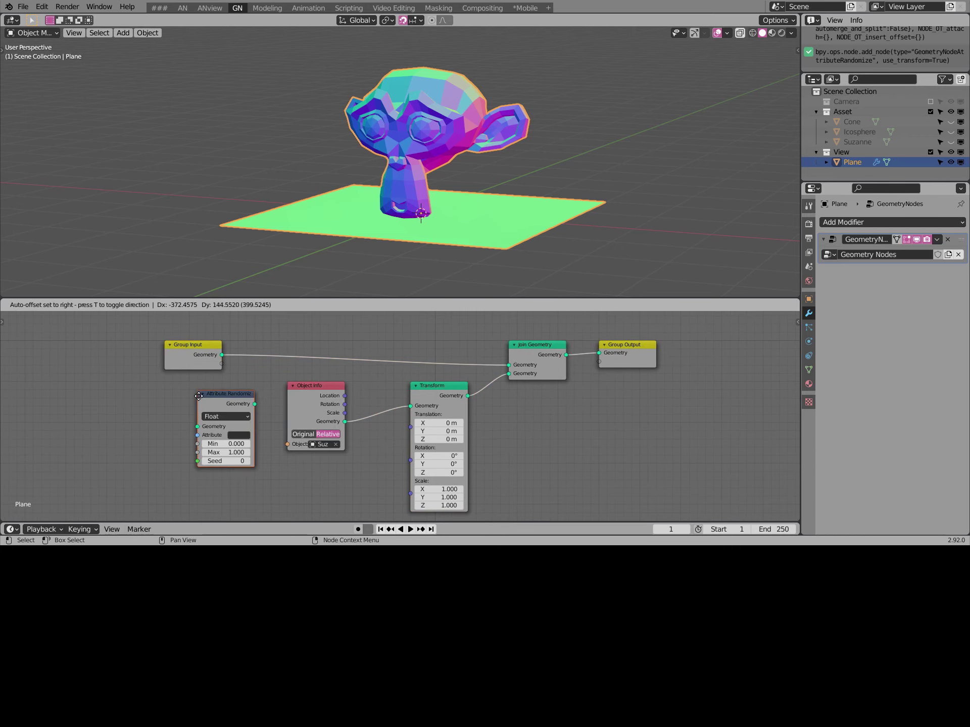
# Create a group input from Attribute Randomize's Seed, then delete the Attribute Randomize node
pyautogui.moveTo(222, 362)
pyautogui.mouseDown()
pyautogui.moveTo(193, 443)
pyautogui.moveTo(198, 461)
pyautogui.mouseUp()
pyautogui.click(228, 399)
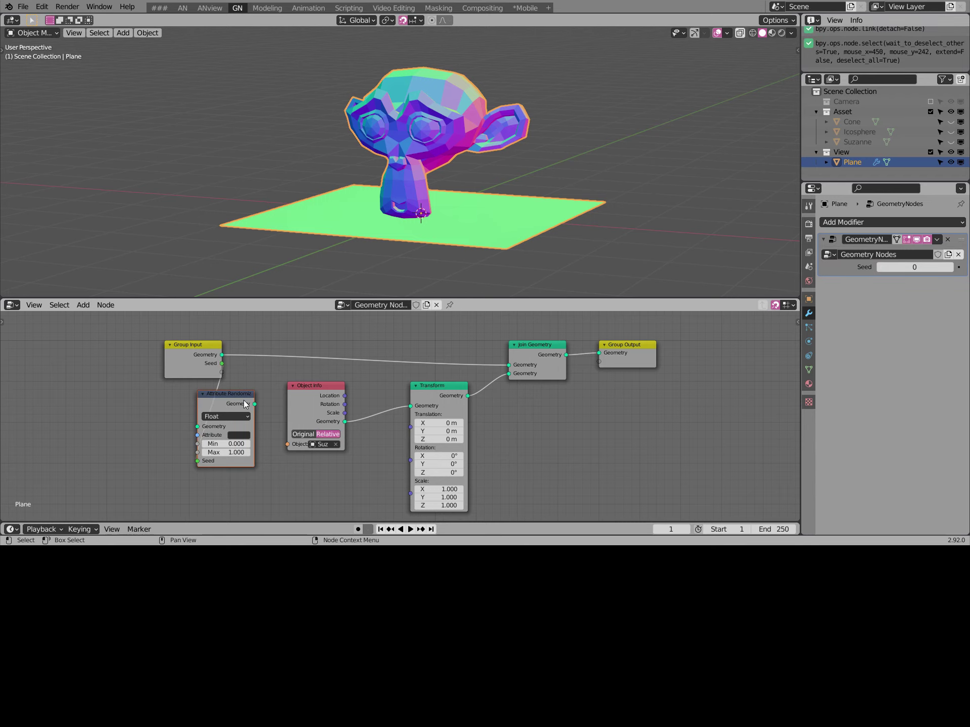
pyautogui.press('x')
pyautogui.scroll(1, 171, 358)
pyautogui.click(172, 359)
# In the sidebar, rename the input to Switch with minimum 0 and maximum 3
pyautogui.press('n')
pyautogui.scroll(-1, 418, 338)
pyautogui.click(737, 345)
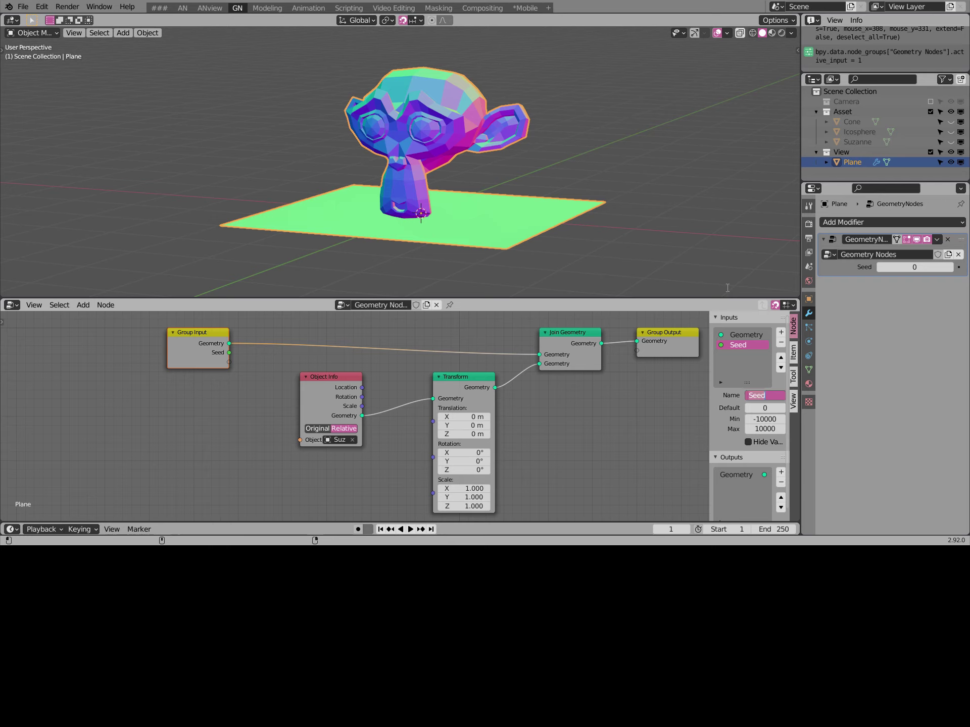
pyautogui.write('witch')
pyautogui.press('Return')
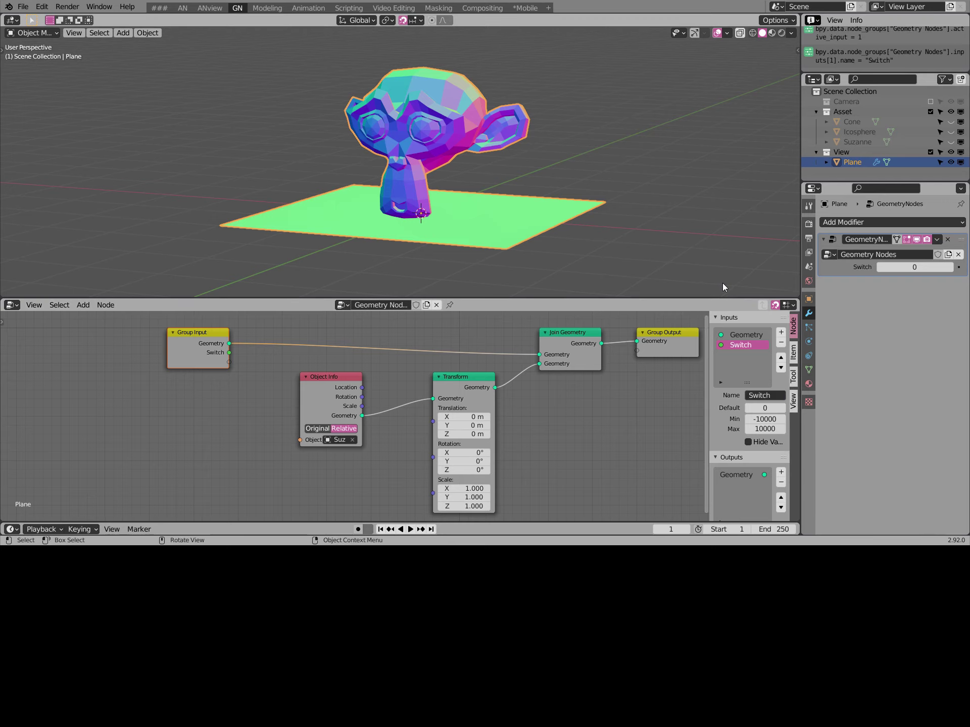
pyautogui.doubleClick(764, 419)
pyautogui.write('0')
pyautogui.press('Return')
pyautogui.write('3')
pyautogui.press('Return')
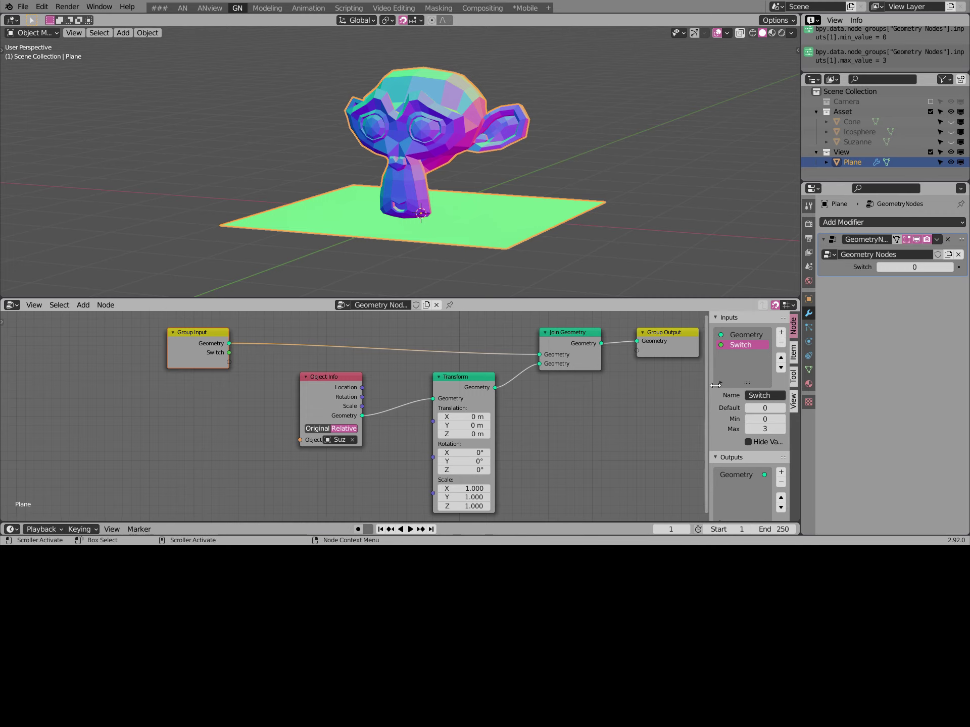
# Widen the sidebar and modifier panel, and rearrange the Group Input and Object Info nodes
pyautogui.moveTo(715, 386); pyautogui.dragTo(692, 385)
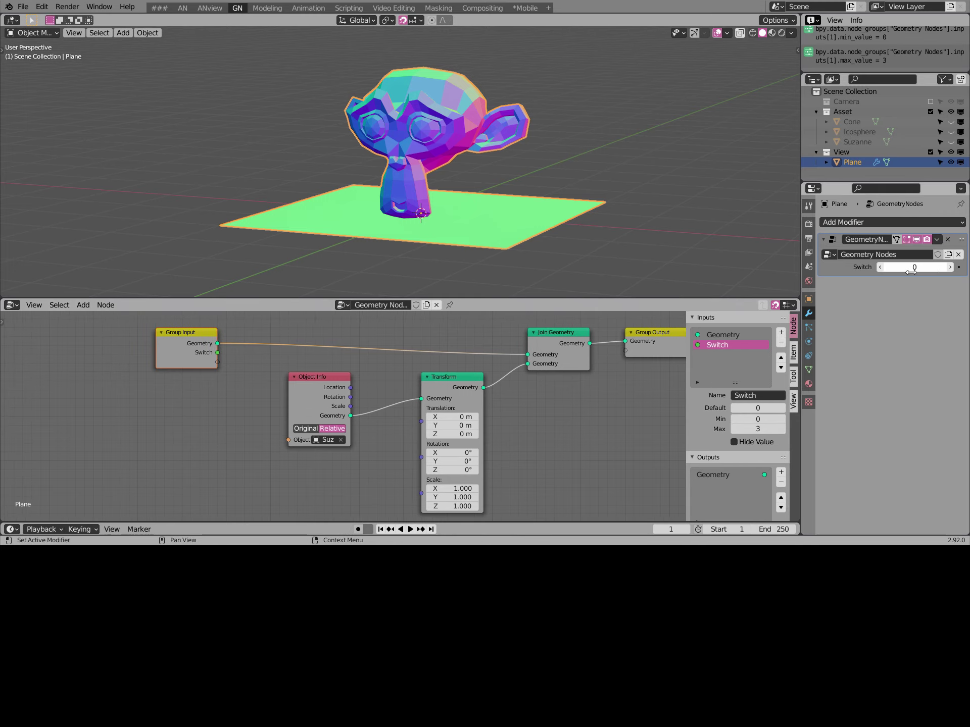
pyautogui.keyDown('ctrl'); pyautogui.moveTo(910, 272); pyautogui.dragTo(879, 313, button='middle'); pyautogui.keyUp('ctrl')
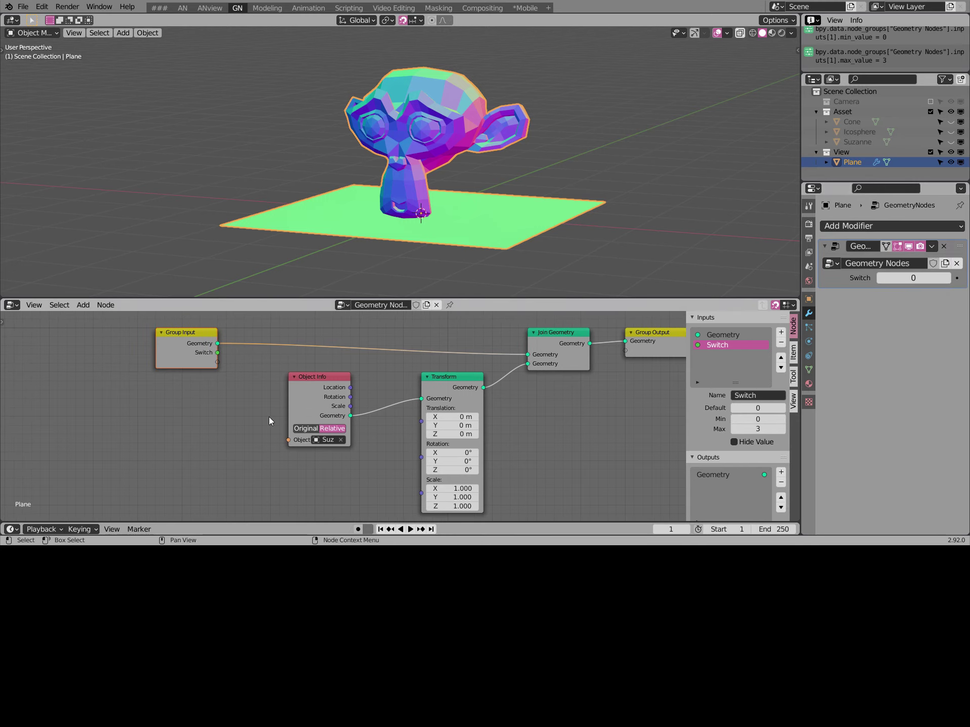
pyautogui.scroll(-1, 269, 421)
pyautogui.moveTo(182, 344); pyautogui.dragTo(205, 352)
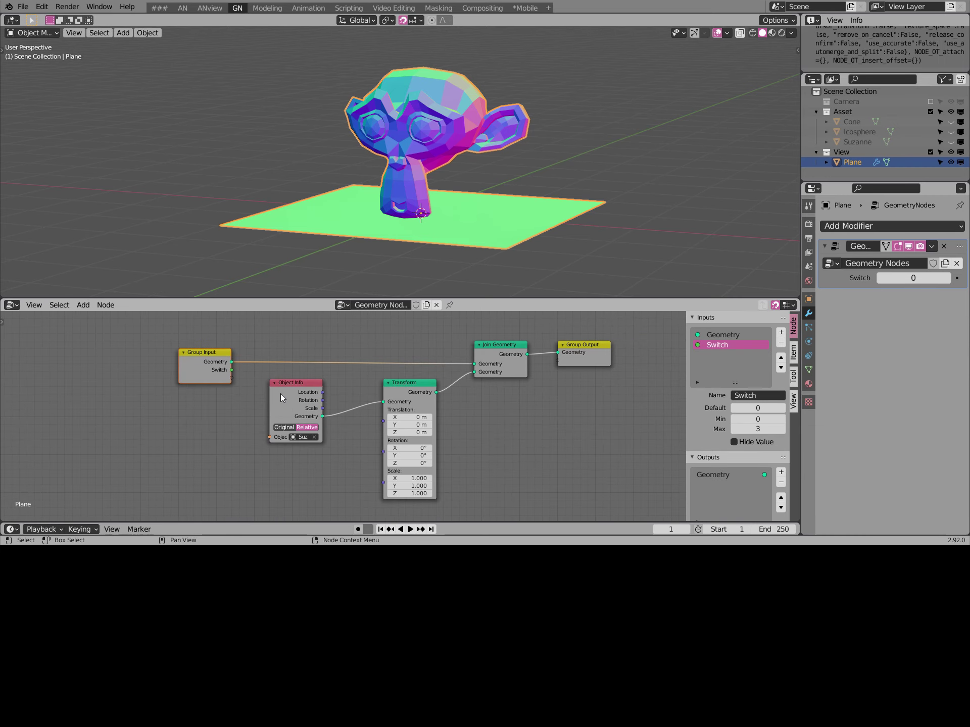
pyautogui.moveTo(282, 397); pyautogui.dragTo(206, 421)
pyautogui.click(317, 455)
pyautogui.hotkey('shift', 'a')
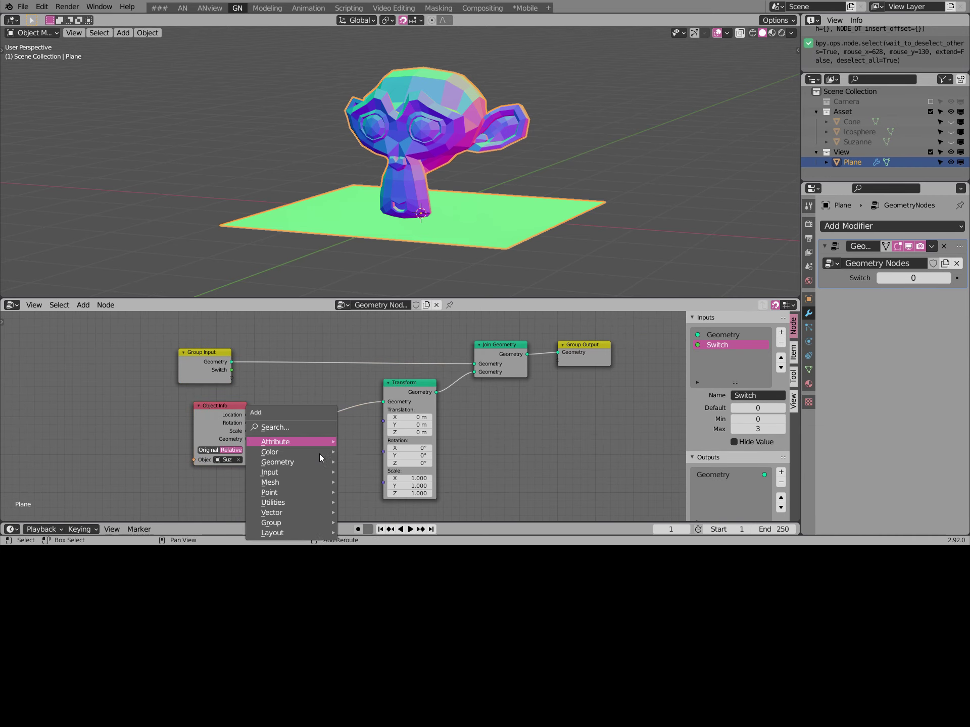
pyautogui.moveTo(290, 503)
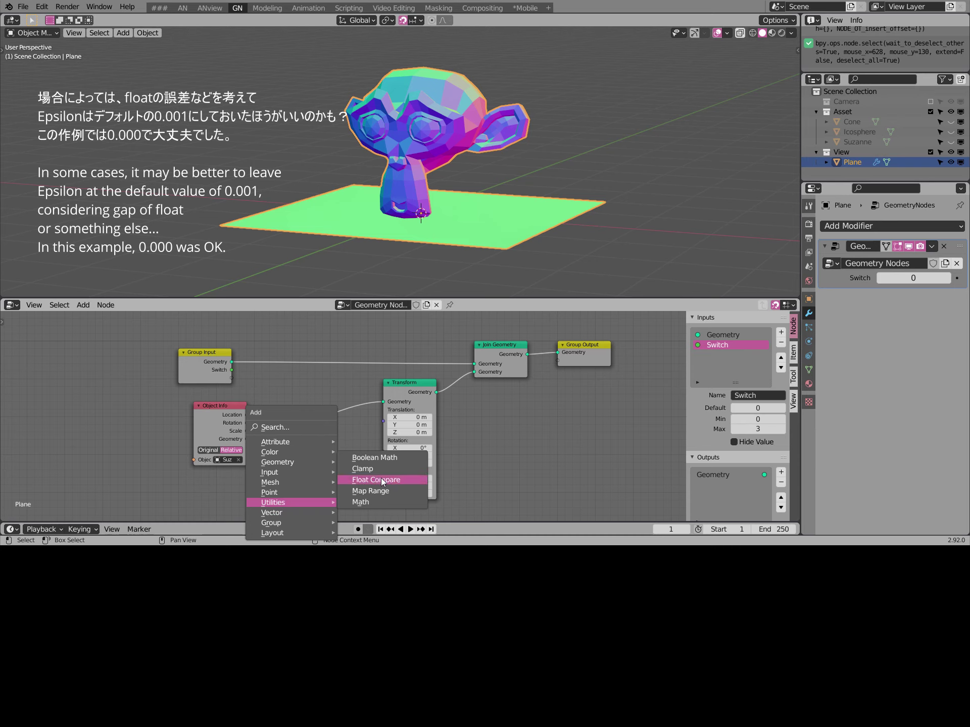
# Add a Float Compare node set to Equal and shift Object Info right
pyautogui.click(383, 483)
pyautogui.click(333, 464)
pyautogui.scroll(3, 334, 464)
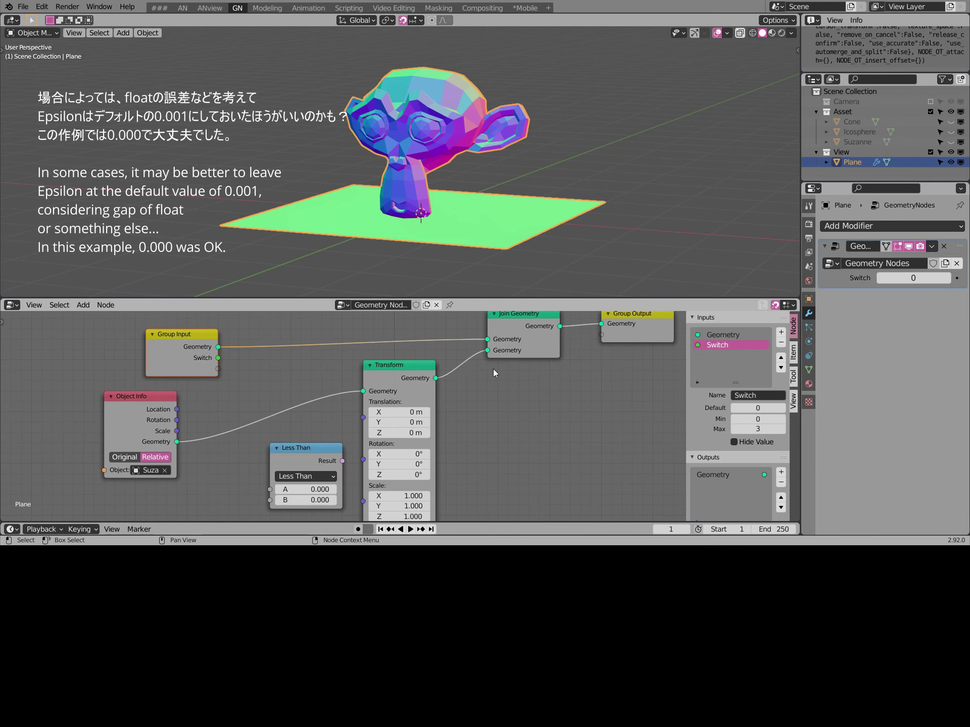
pyautogui.moveTo(167, 424); pyautogui.dragTo(208, 424)
pyautogui.click(306, 477)
pyautogui.click(303, 424)
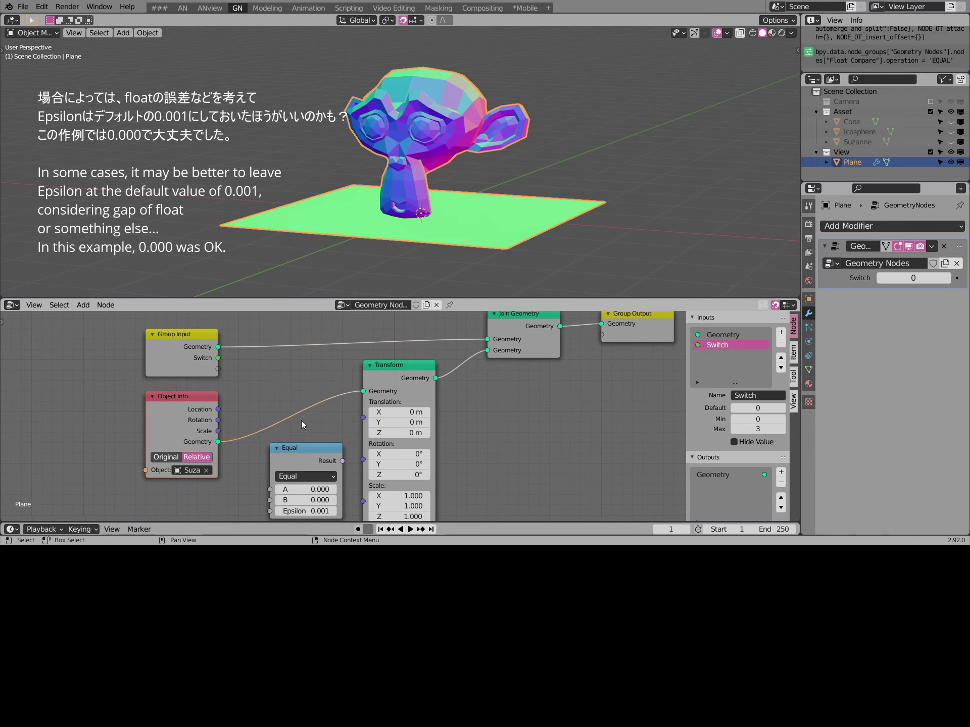
pyautogui.moveTo(303, 424); pyautogui.dragTo(305, 421, button='middle')
# Give the comparison B 1.000 and Epsilon 0, driven by Switch and feeding Transform Scale
pyautogui.click(311, 498)
pyautogui.write('1')
pyautogui.press('Return')
pyautogui.moveTo(307, 508); pyautogui.dragTo(298, 508)
pyautogui.moveTo(221, 355)
pyautogui.mouseDown()
pyautogui.moveTo(244, 468)
pyautogui.moveTo(273, 486)
pyautogui.mouseUp()
pyautogui.scroll(-2, 303, 475)
pyautogui.moveTo(341, 438); pyautogui.dragTo(358, 472)
# Test the Switch at 3, then set it to 1 so Suzanne appears
pyautogui.click(948, 278)
pyautogui.click(947, 278)
pyautogui.click(947, 278)
pyautogui.click(880, 277)
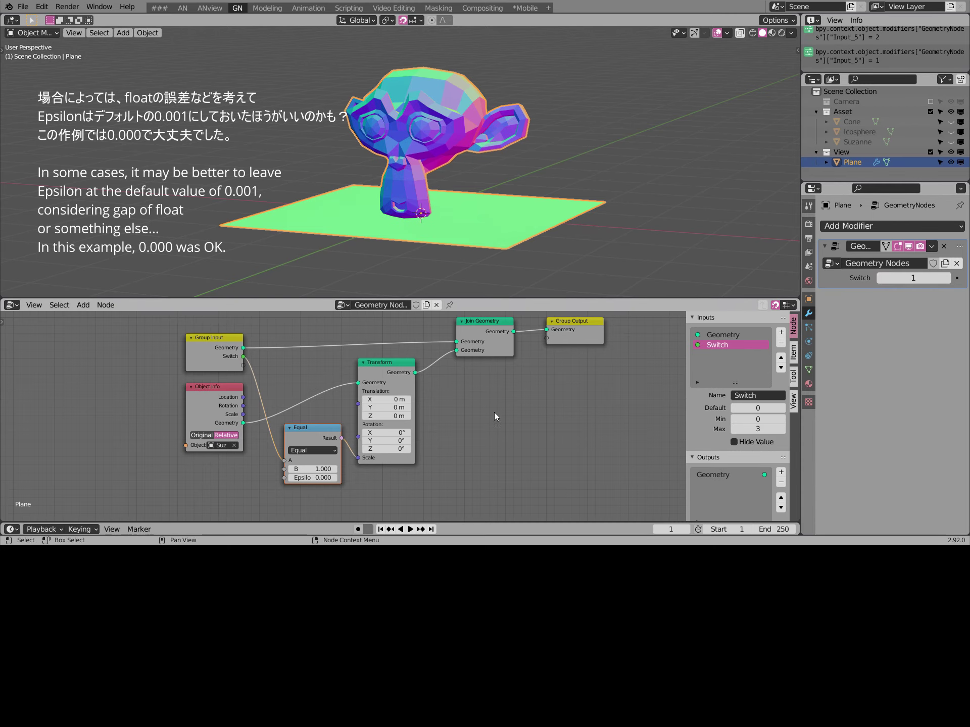
# Add a Math node with its operation set to Compare
pyautogui.click(292, 431)
pyautogui.hotkey('shift', 'a')
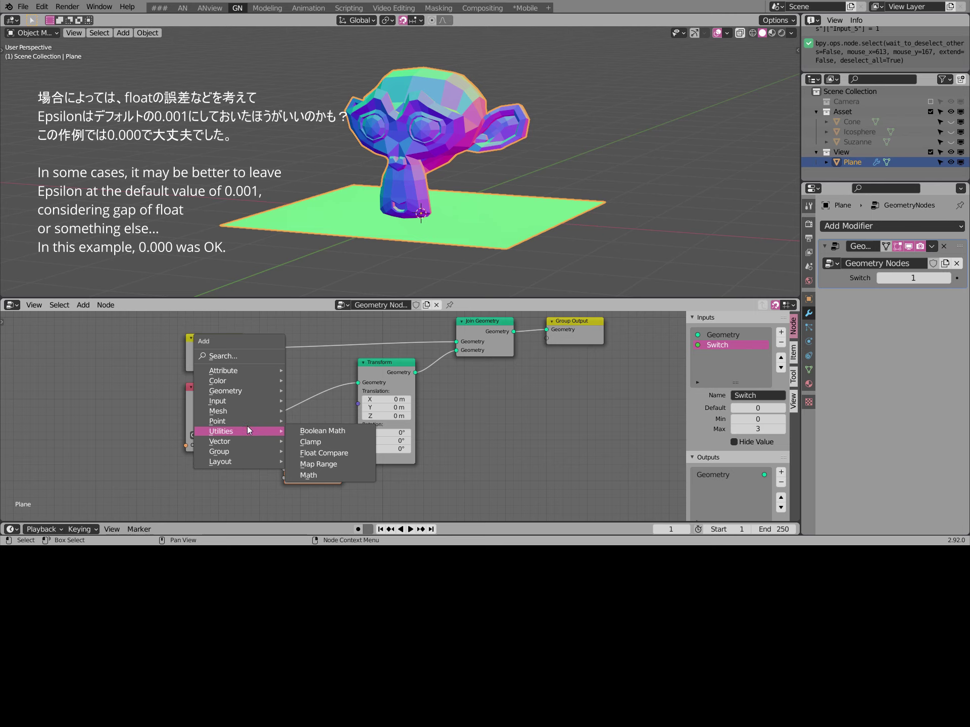
pyautogui.click(324, 475)
pyautogui.click(476, 447)
pyautogui.click(477, 443)
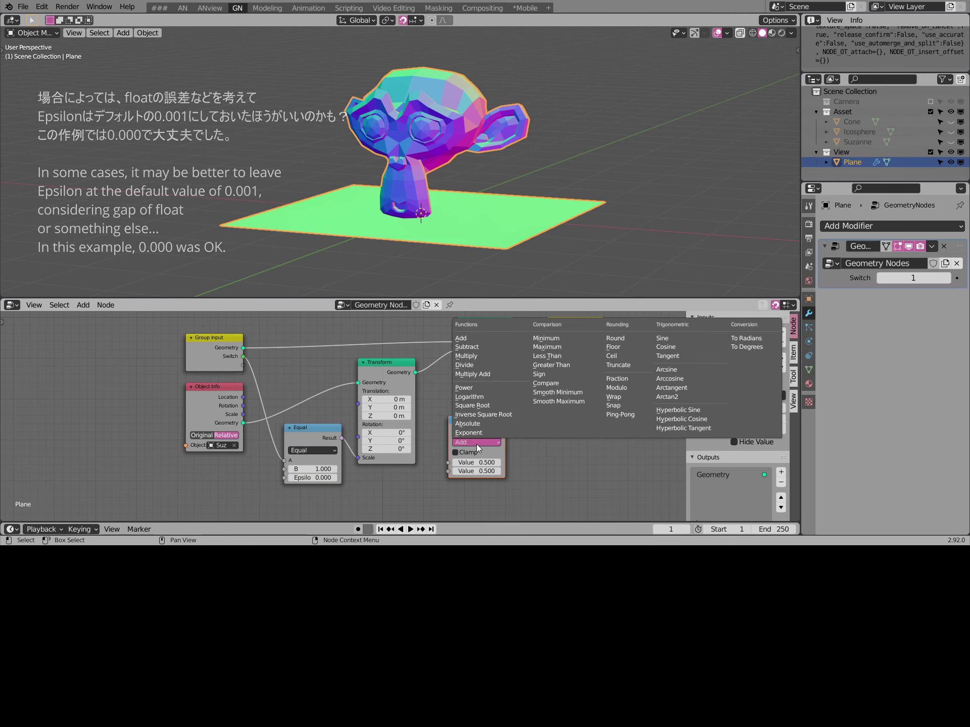
pyautogui.click(565, 383)
# Link Switch into the Compare node, delete the Equal node, and move Compare into its place
pyautogui.moveTo(243, 356); pyautogui.dragTo(448, 462)
pyautogui.click(313, 428)
pyautogui.press('x')
pyautogui.moveTo(476, 421)
pyautogui.mouseDown()
pyautogui.moveTo(313, 432)
pyautogui.moveTo(358, 469)
pyautogui.moveTo(288, 479)
pyautogui.mouseUp()
pyautogui.click(312, 432)
# Edit the Compare value, then confirm Suzanne hides at Switch 2 and shows at 1
pyautogui.doubleClick(303, 479)
pyautogui.write('3')
pyautogui.press('Return')
pyautogui.moveTo(327, 441); pyautogui.dragTo(336, 433)
pyautogui.click(947, 278)
pyautogui.click(880, 278)
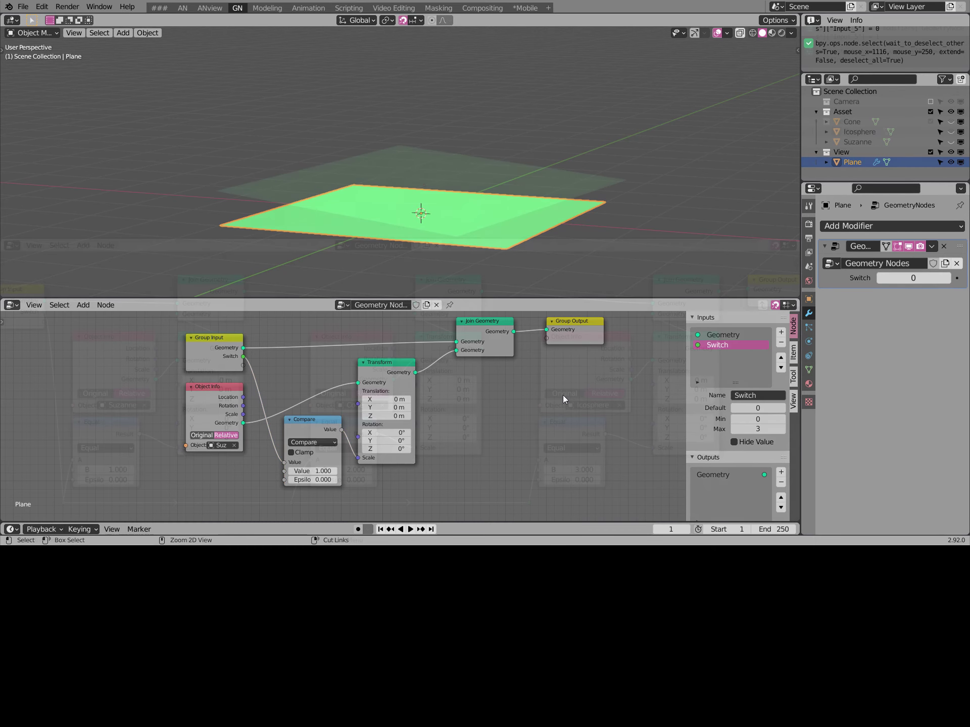
# Cycle the Switch from 1 to 3 and back to 0, showing Suzanne, cone, then icosphere
pyautogui.click(946, 278)
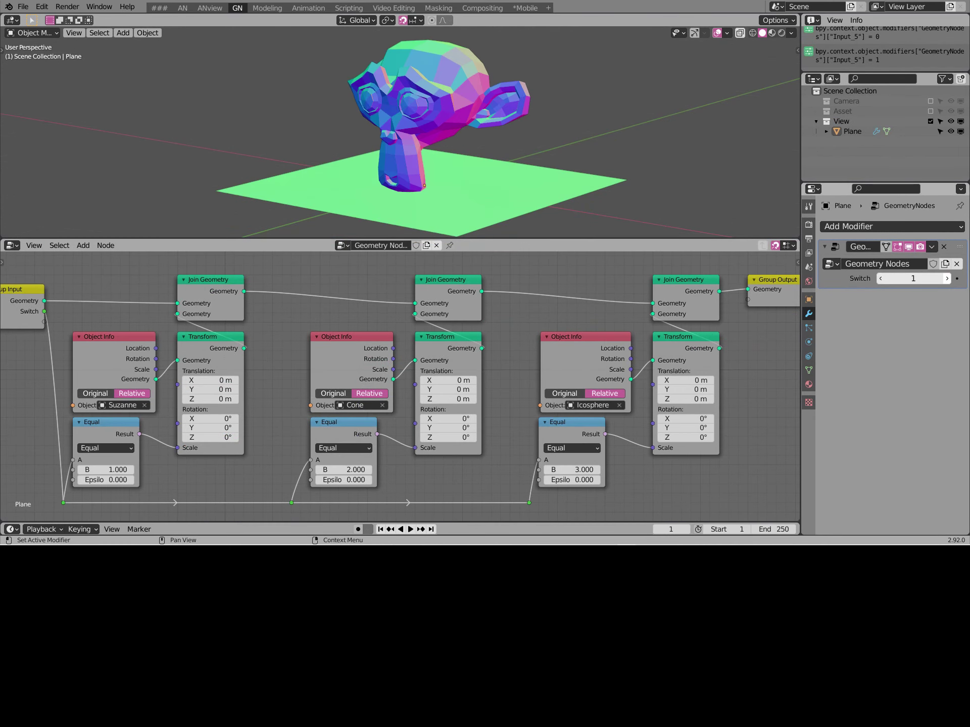
pyautogui.click(946, 278)
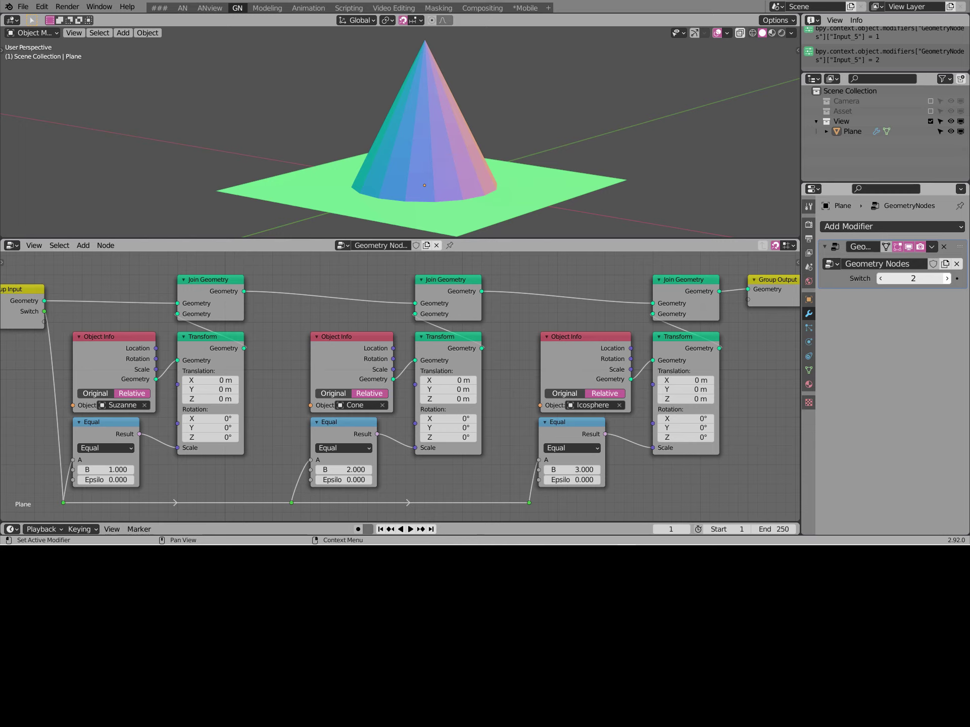
pyautogui.click(946, 278)
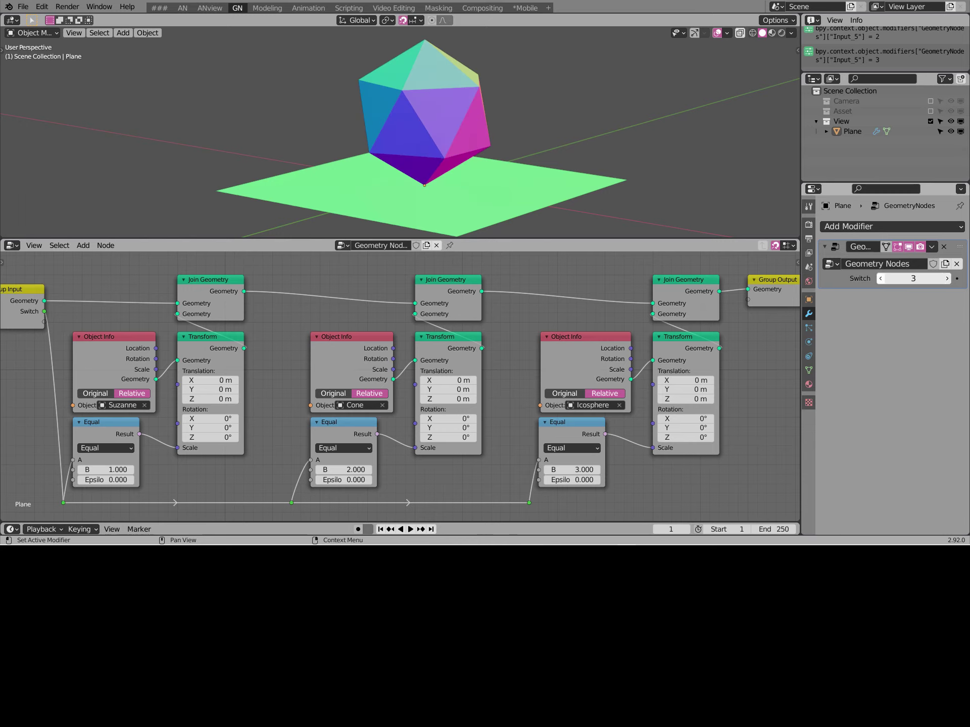
pyautogui.click(880, 278)
pyautogui.click(881, 279)
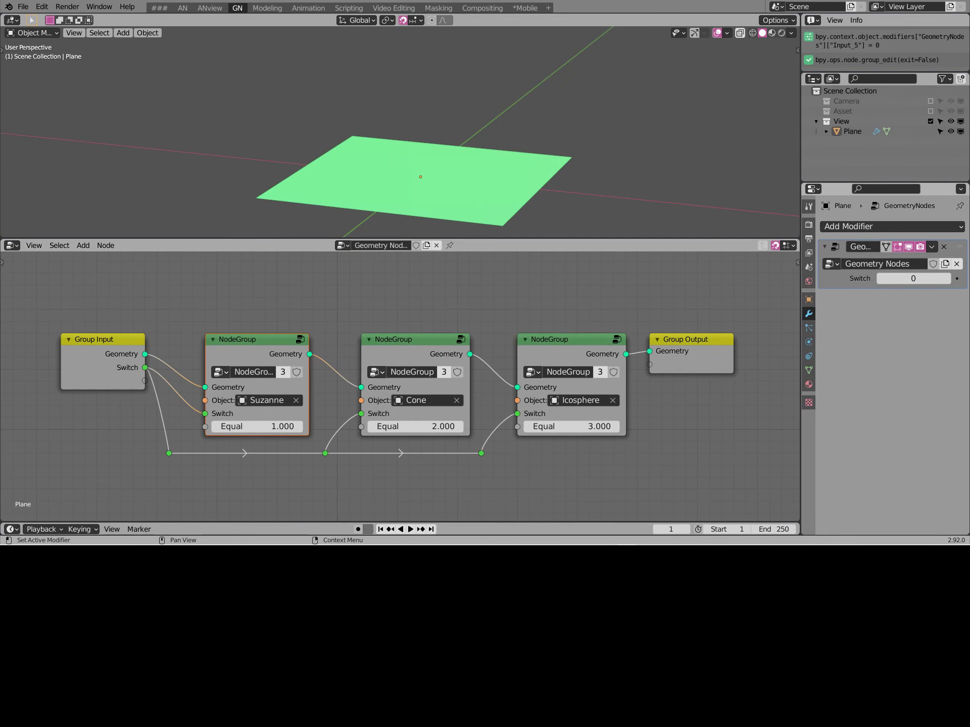
# In the grouped tree, cycle the Switch through 1–3 and down to 0, ending at 1
pyautogui.click(946, 279)
pyautogui.click(946, 278)
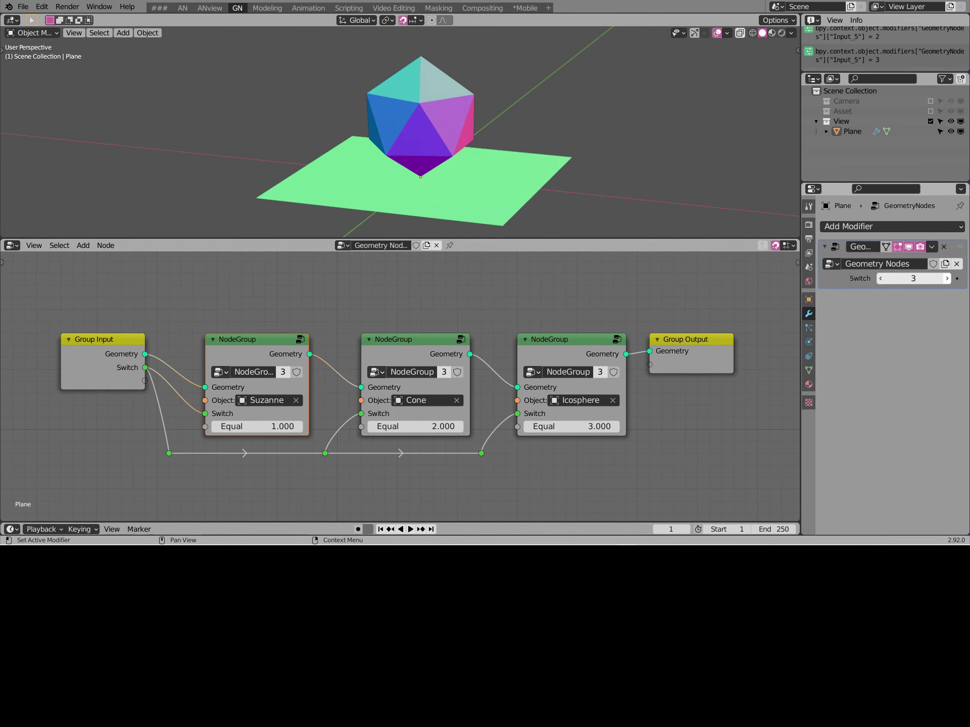
pyautogui.click(880, 278)
pyautogui.click(880, 278)
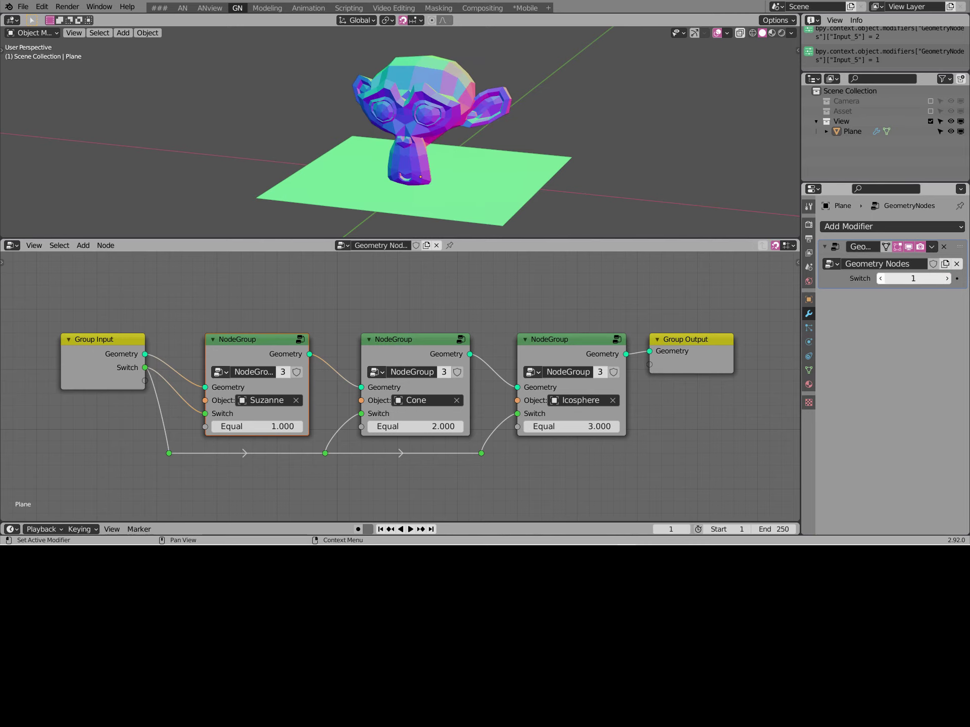
pyautogui.click(946, 278)
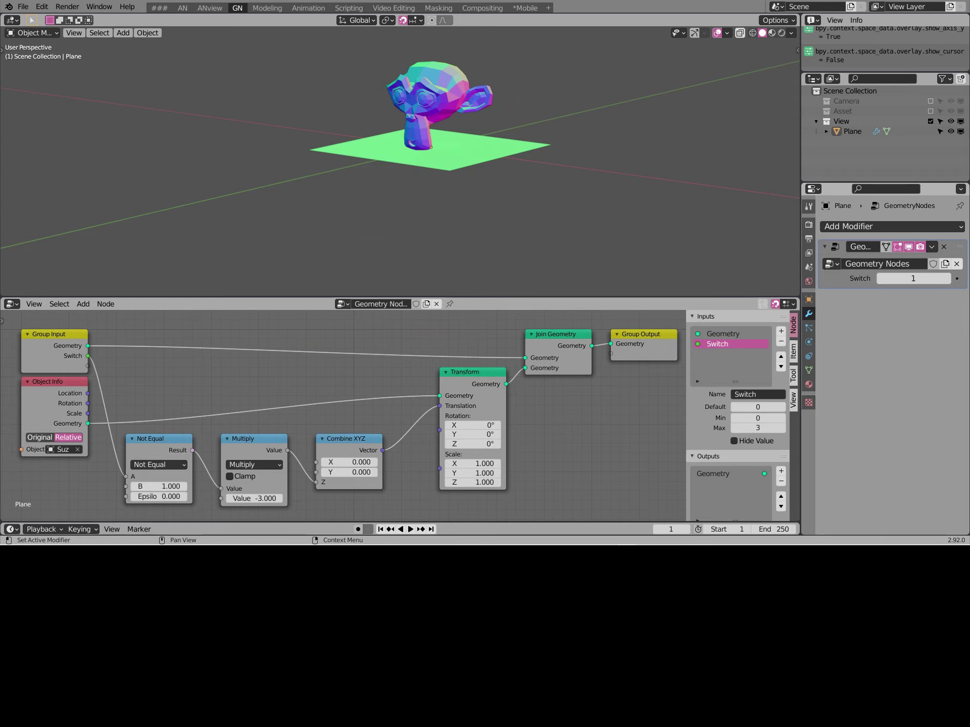
# In the offset tree, cycle the Switch to move Suzanne below and above the plane, ending at 1
pyautogui.click(946, 279)
pyautogui.click(947, 279)
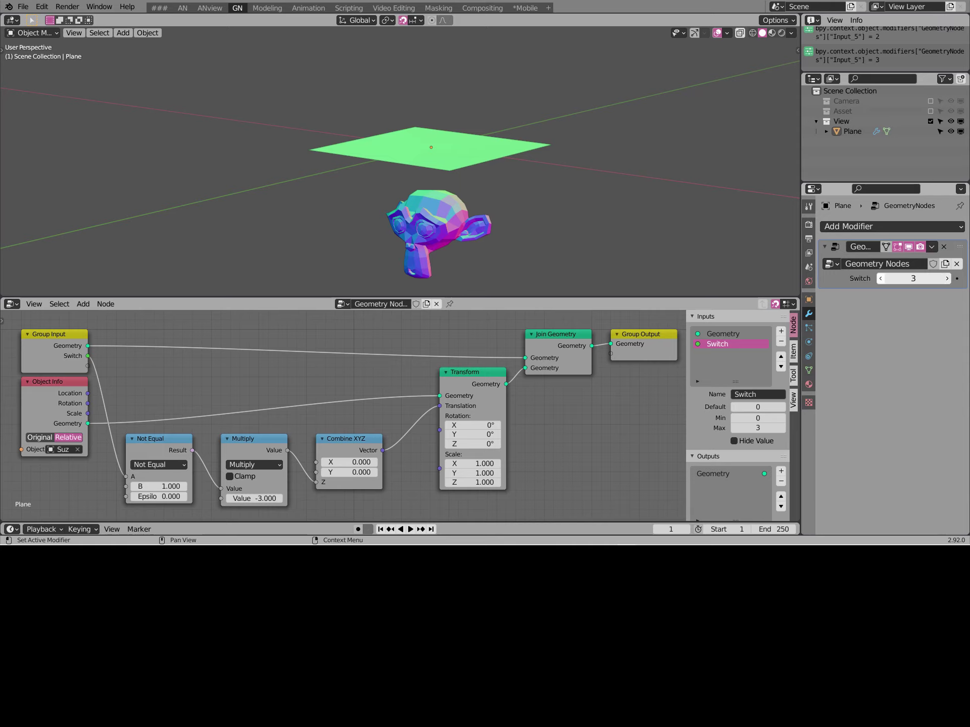
pyautogui.click(880, 278)
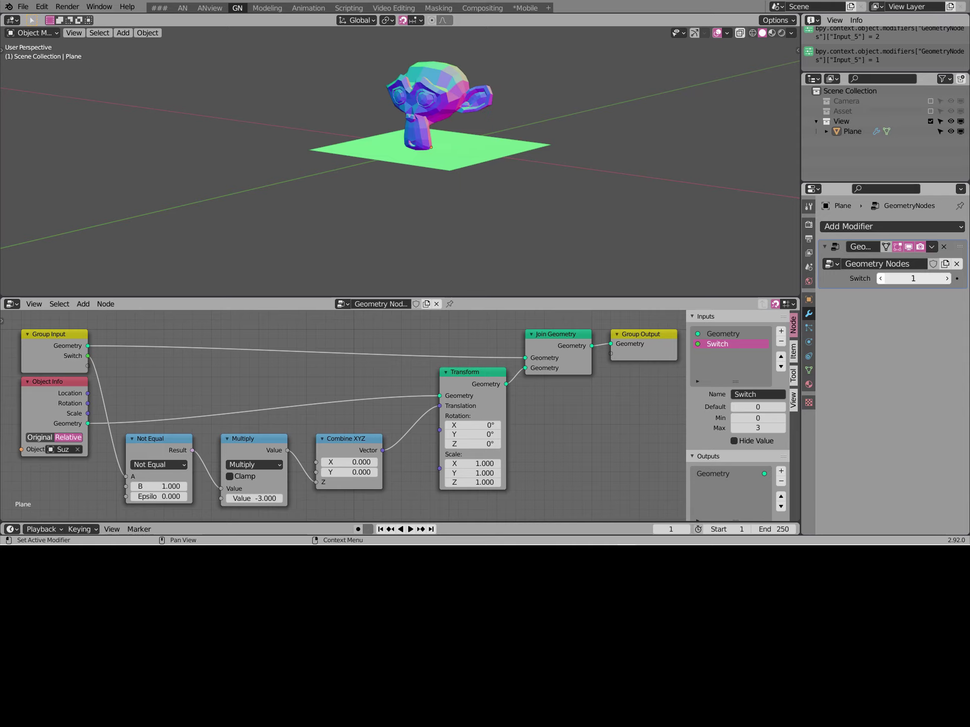
pyautogui.click(880, 278)
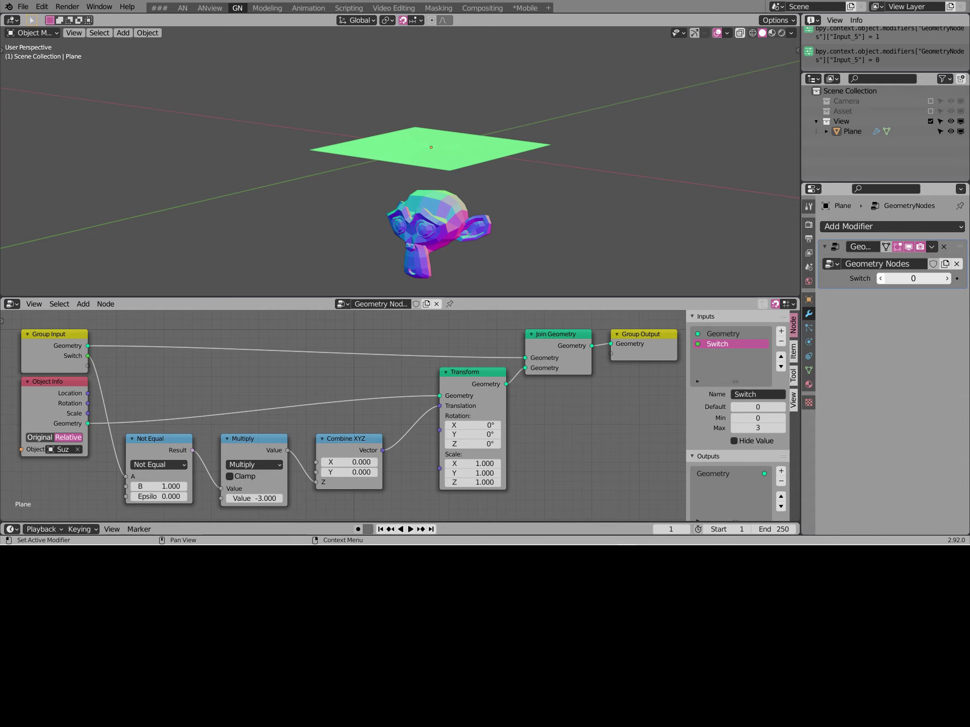
pyautogui.click(947, 278)
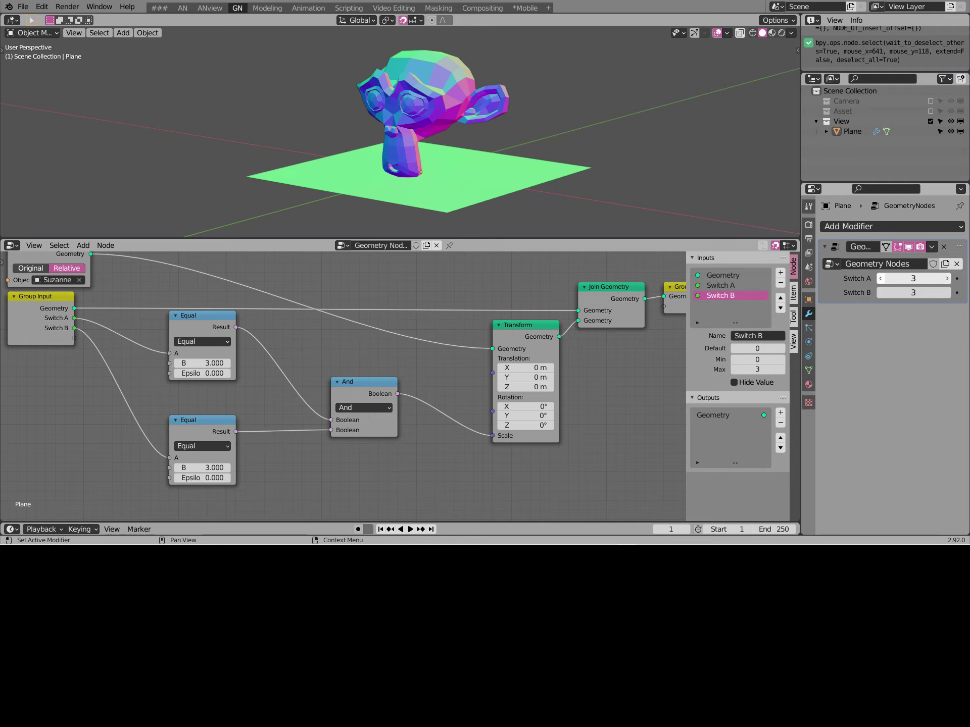
# Lower Switch A and Switch B to 0, then raise both to 3 so Suzanne returns
pyautogui.click(880, 278)
pyautogui.click(880, 278)
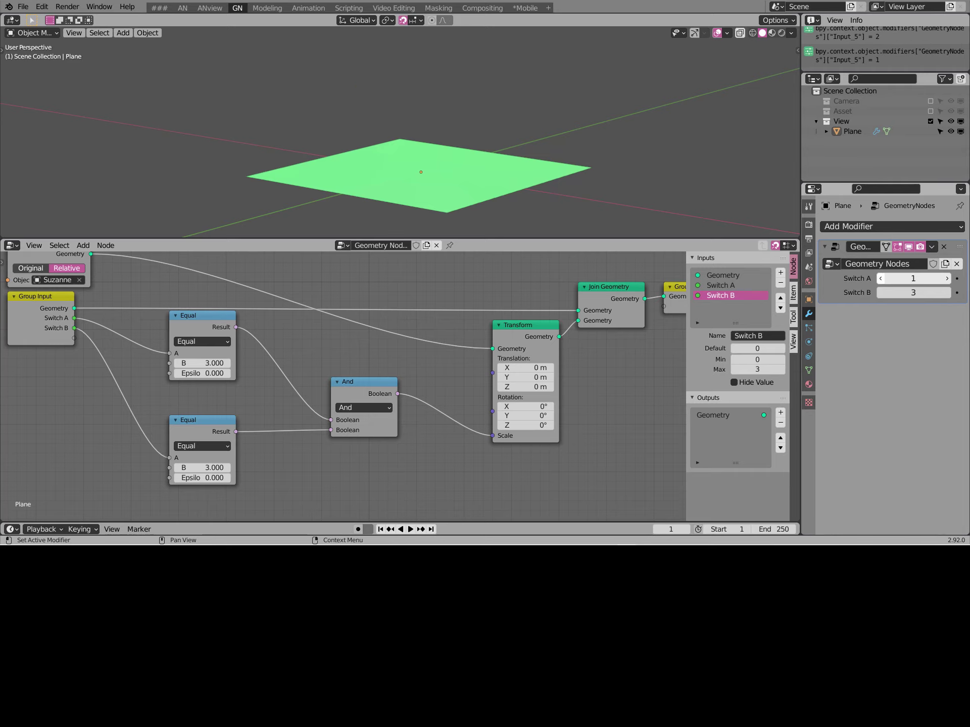
pyautogui.click(881, 292)
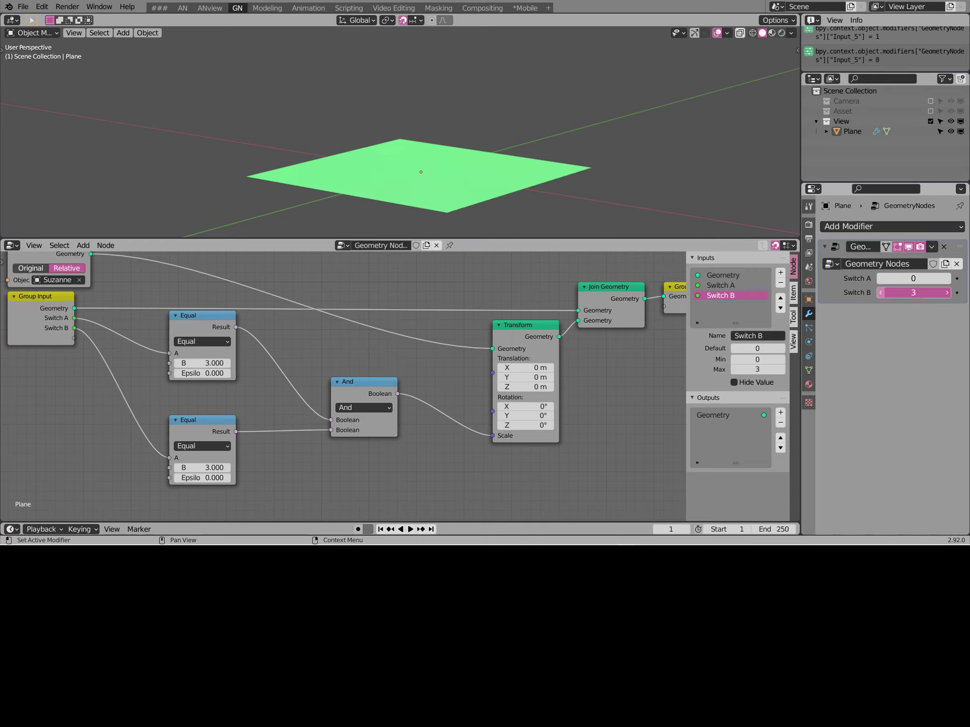
pyautogui.click(880, 292)
pyautogui.click(946, 292)
pyautogui.click(946, 293)
pyautogui.click(946, 278)
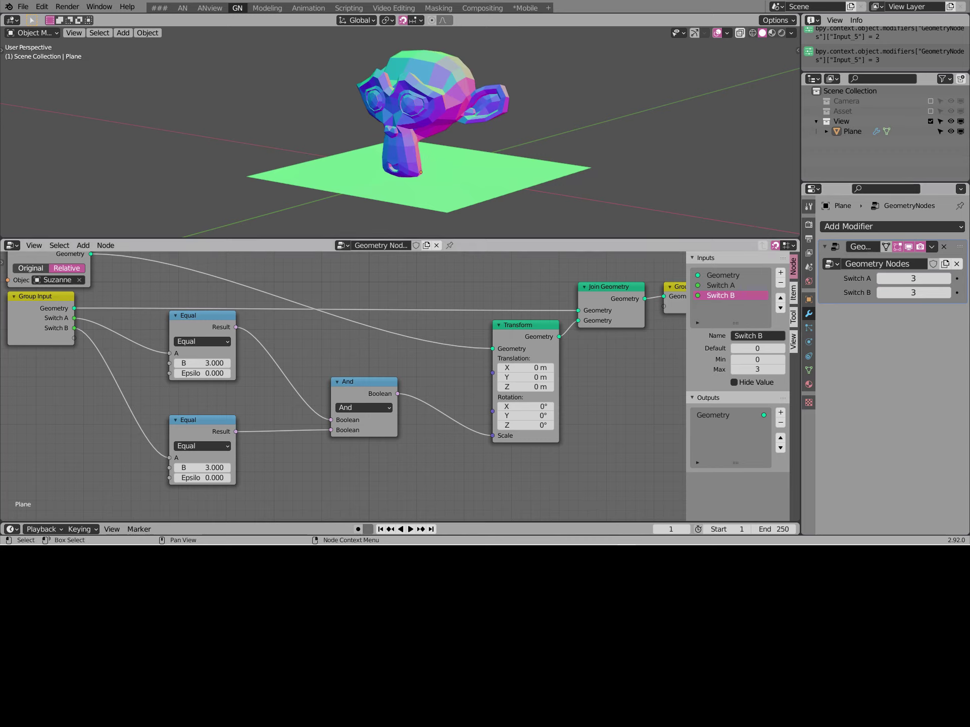
# Try the lower Equal node's B at 2 with Switch B 2, then restore both to 3
pyautogui.click(202, 468)
pyautogui.write('2.000')
pyautogui.press('Return')
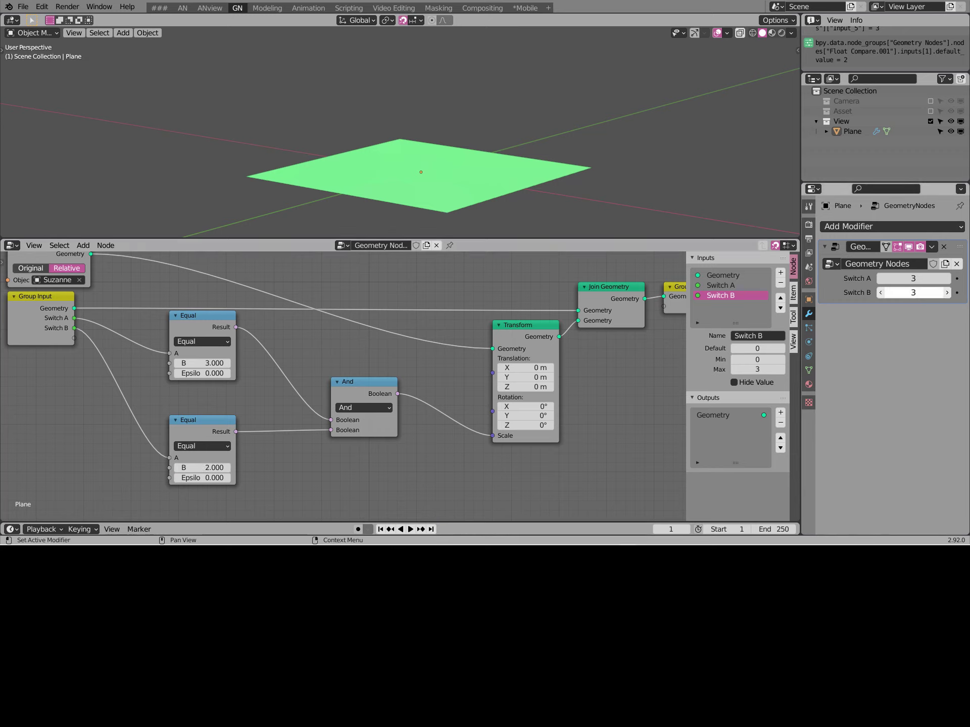
pyautogui.click(880, 293)
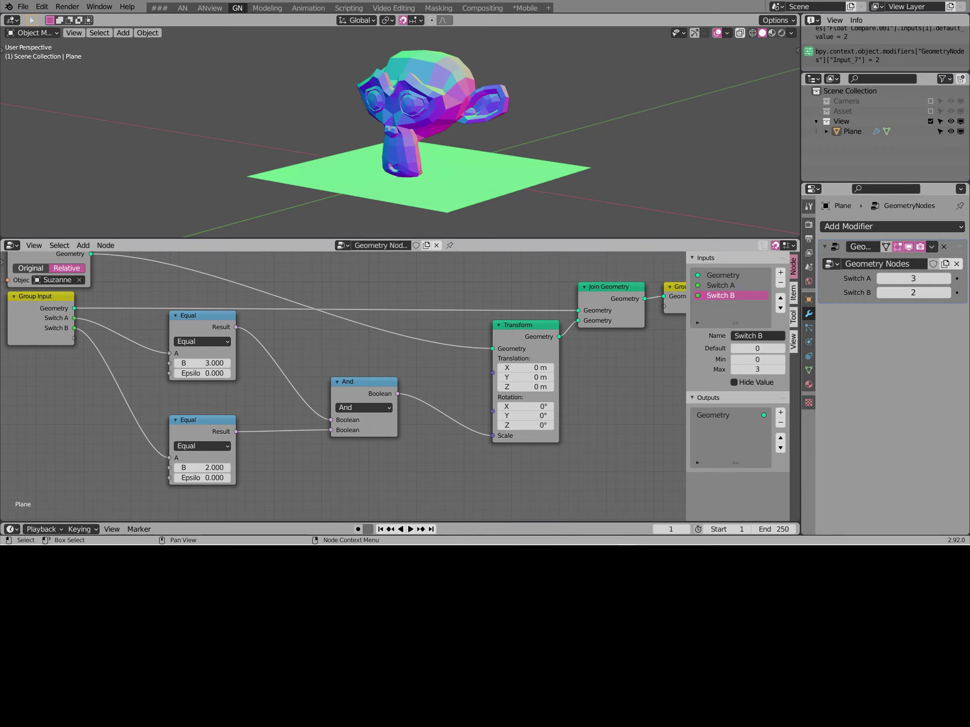
pyautogui.click(202, 468)
pyautogui.write('3')
pyautogui.press('Return')
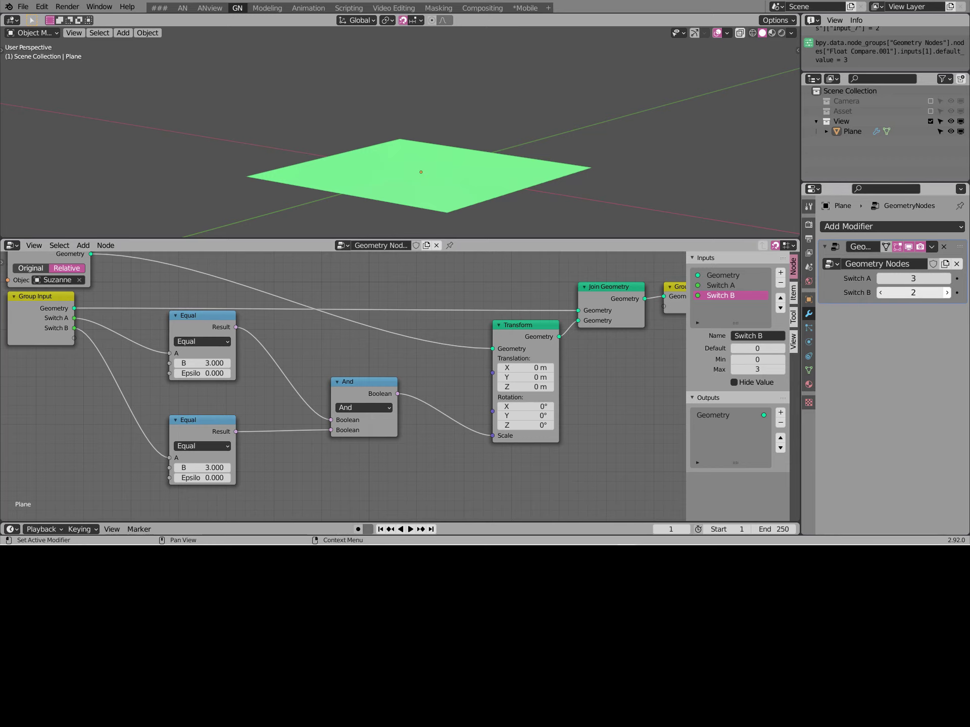
pyautogui.click(946, 292)
# Change the Boolean Math node from And to Or and test Switch A and B, ending with B at 3
pyautogui.click(364, 408)
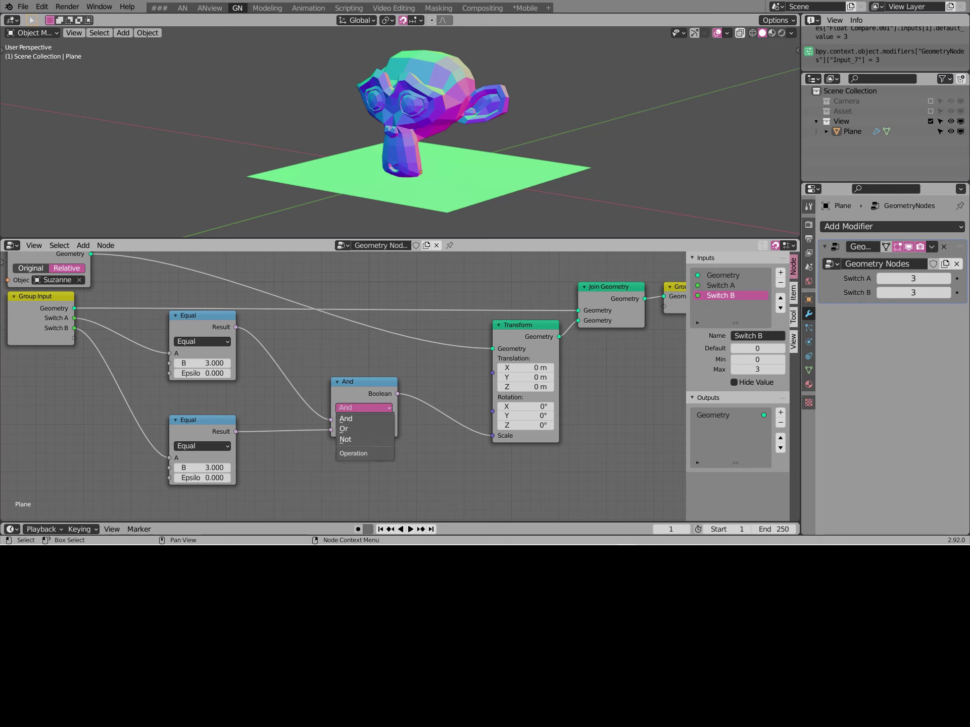
pyautogui.click(348, 429)
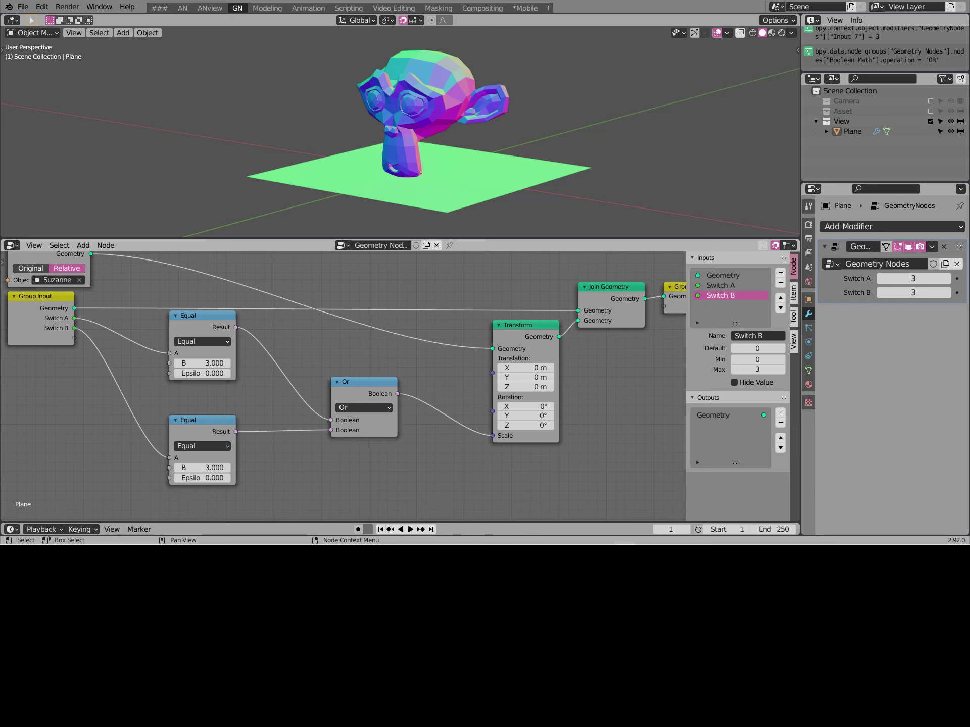
pyautogui.click(881, 293)
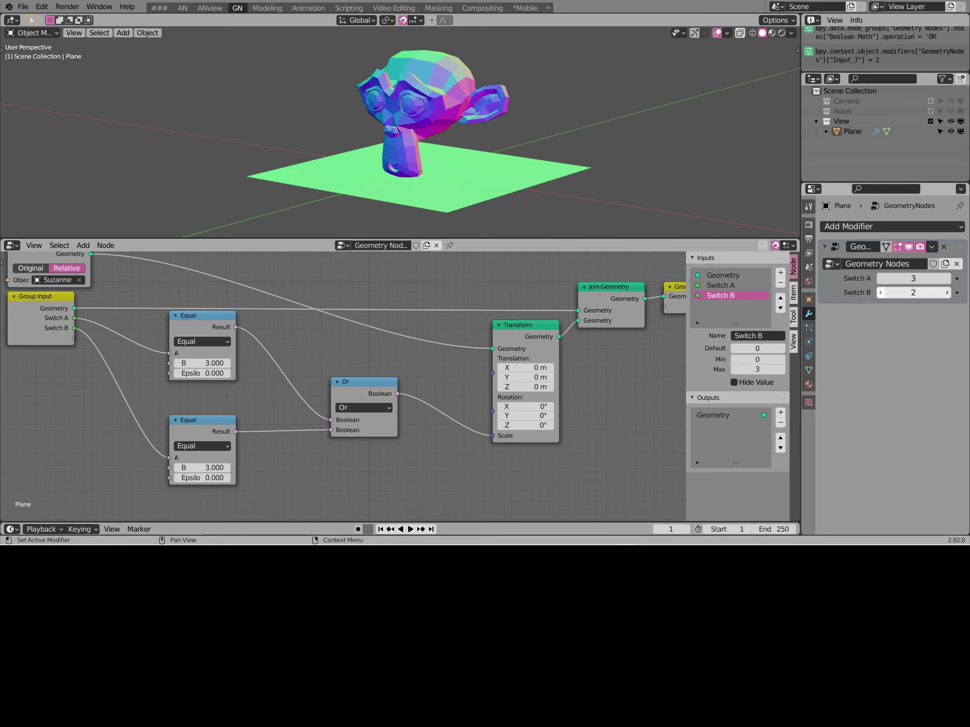
pyautogui.click(881, 292)
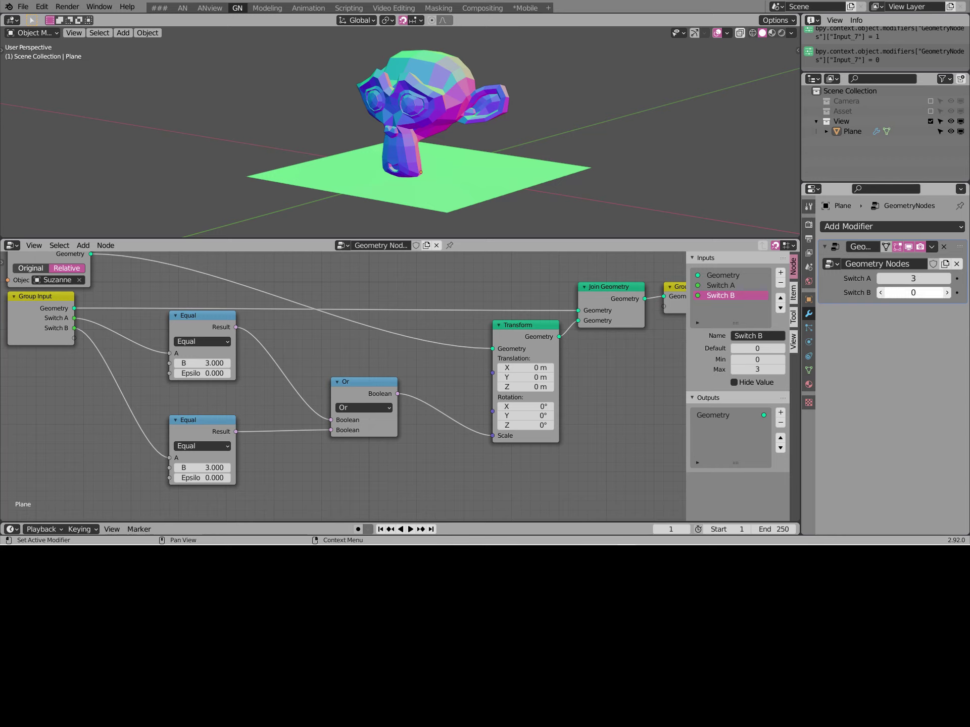
pyautogui.click(947, 293)
pyautogui.click(946, 292)
pyautogui.click(880, 278)
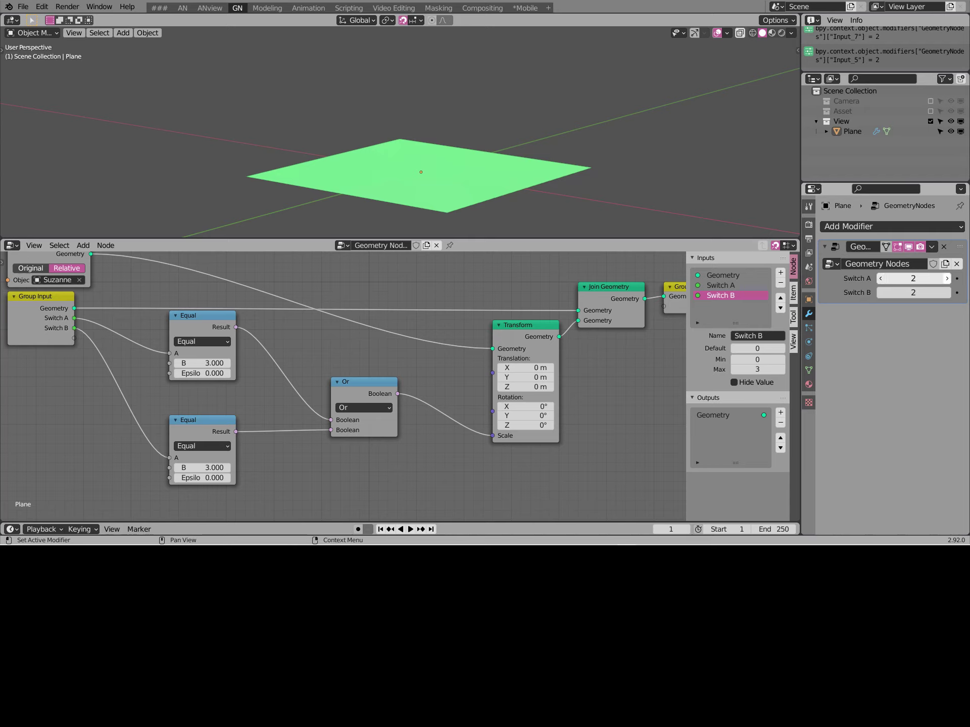
pyautogui.click(947, 292)
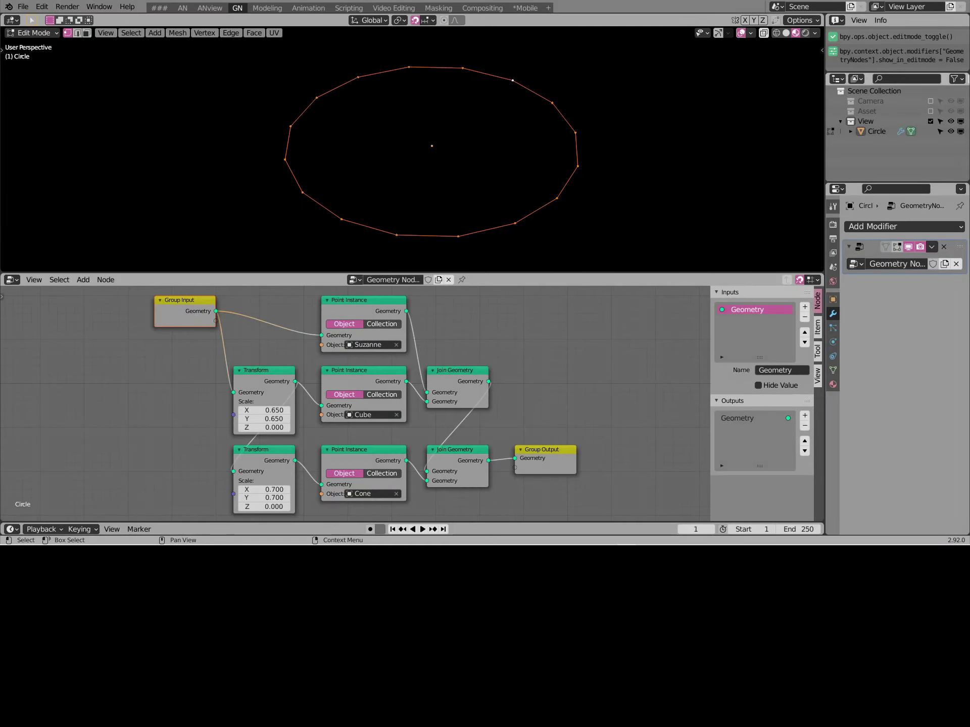
# Show modifier instances in Edit Mode, switch to Object Mode, hide overlays, and orbit the rings
pyautogui.click(896, 246)
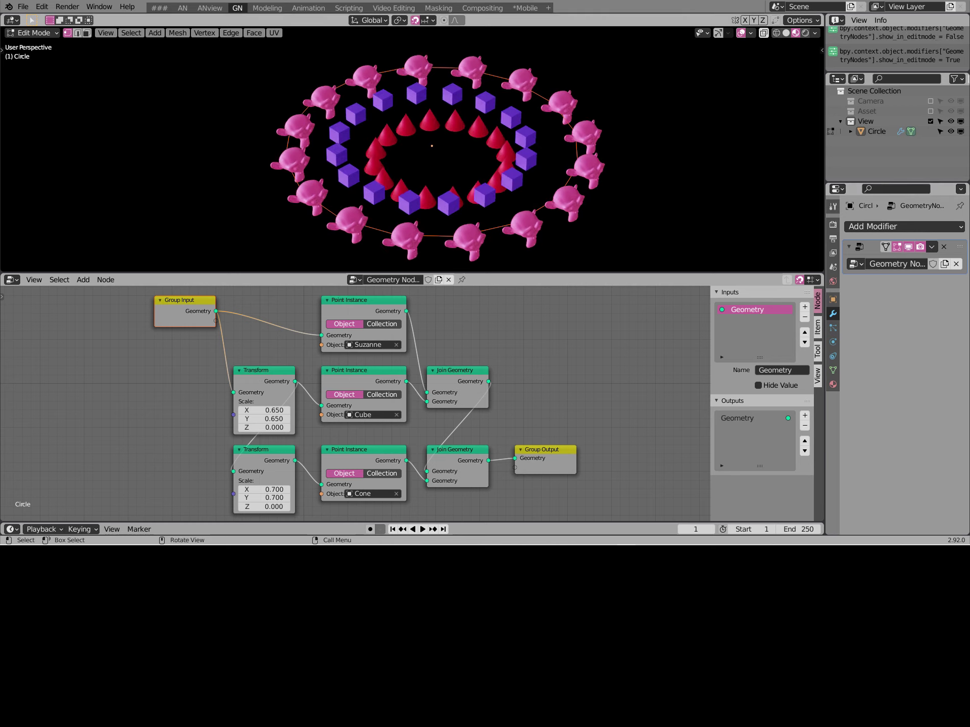
pyautogui.press('Tab')
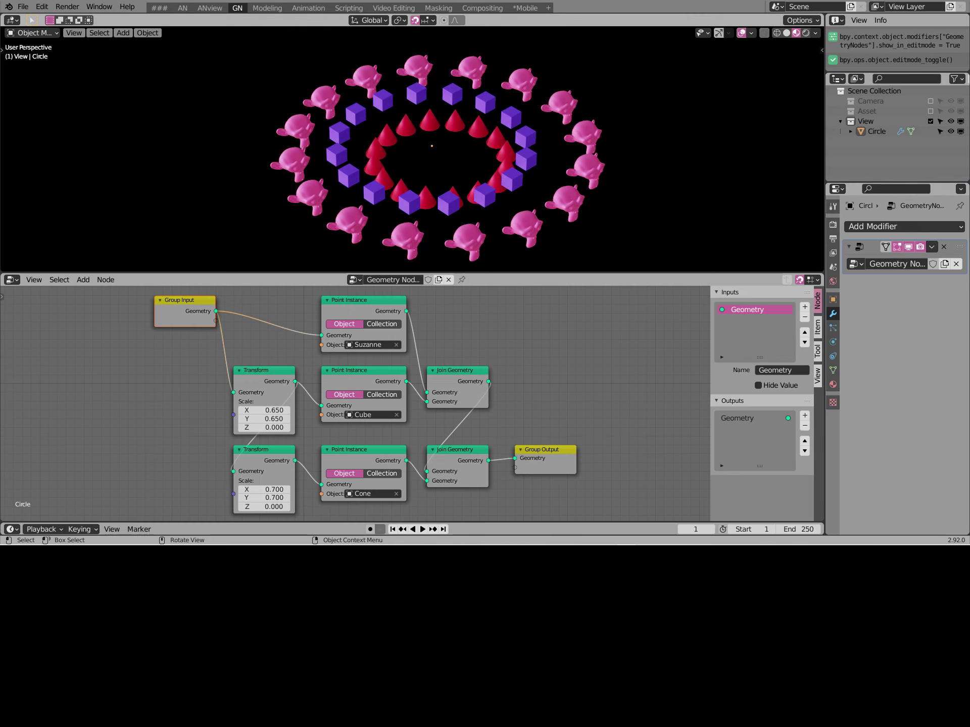
pyautogui.hotkey('shift', 'alt', 'z')
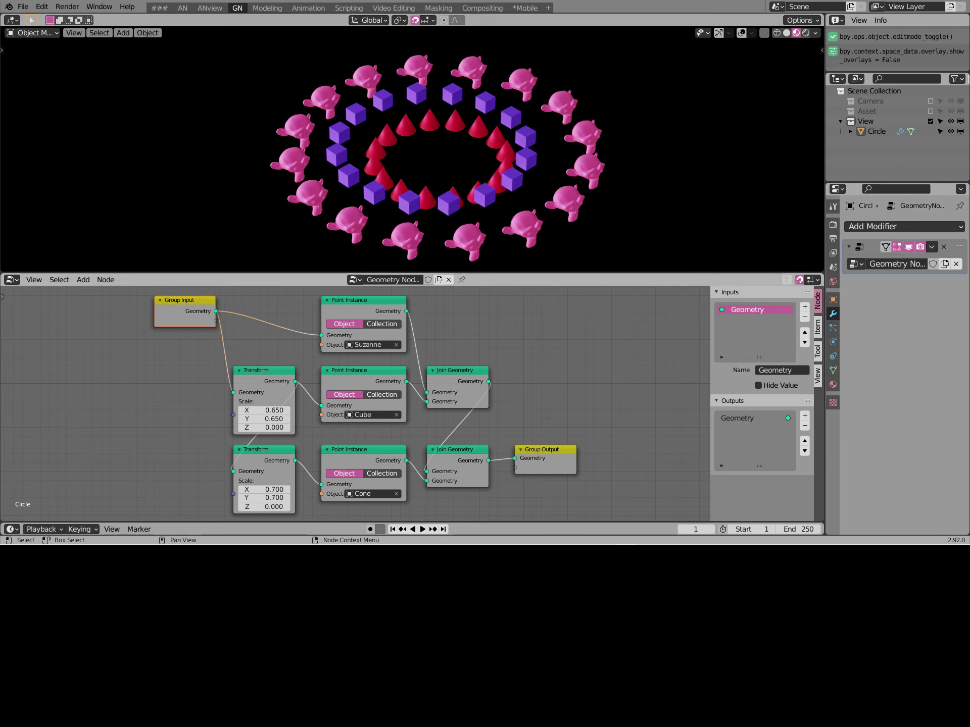
pyautogui.moveTo(434, 151); pyautogui.dragTo(404, 151, button='middle')
pyautogui.scroll(-1, 357, 401)
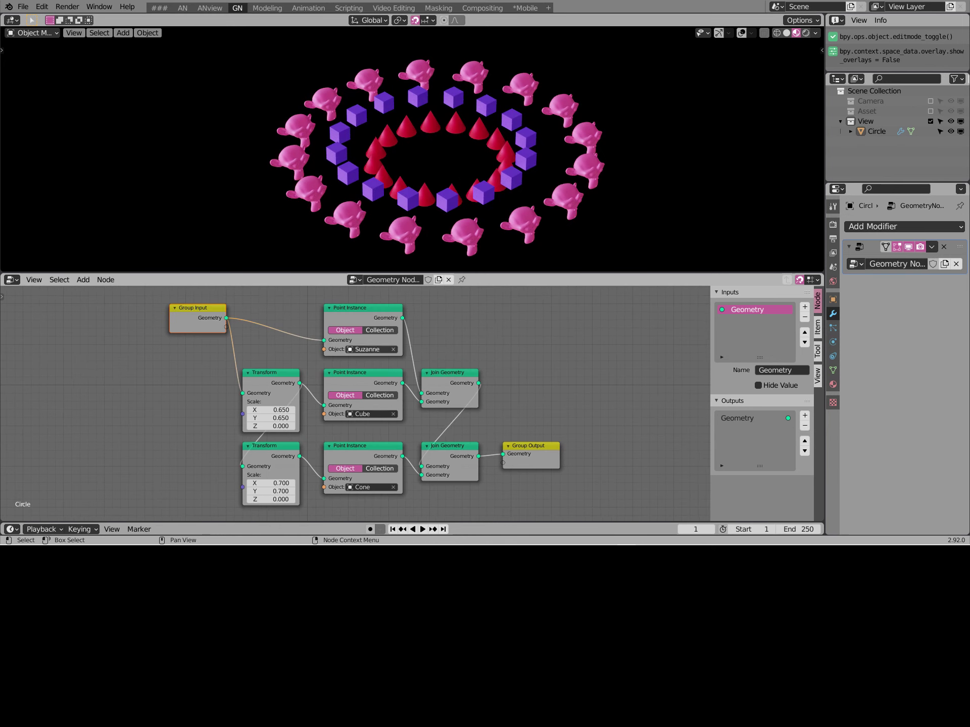
# Insert an Attribute Randomize node into the Suzanne Point Instance link, randomizing the rotation attribute
pyautogui.click(83, 280)
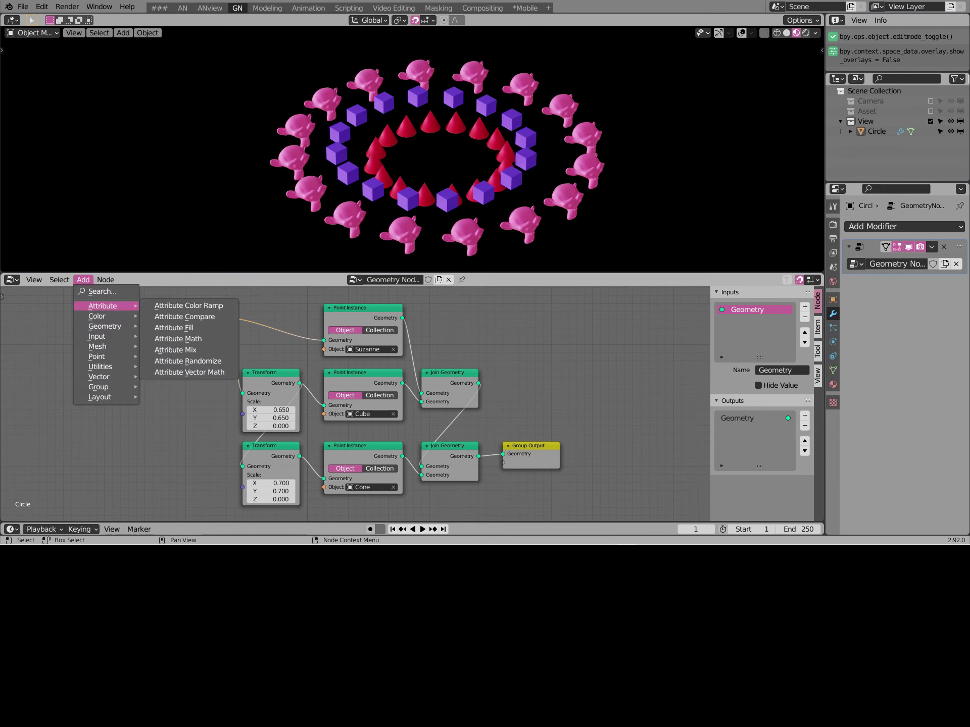
pyautogui.click(172, 361)
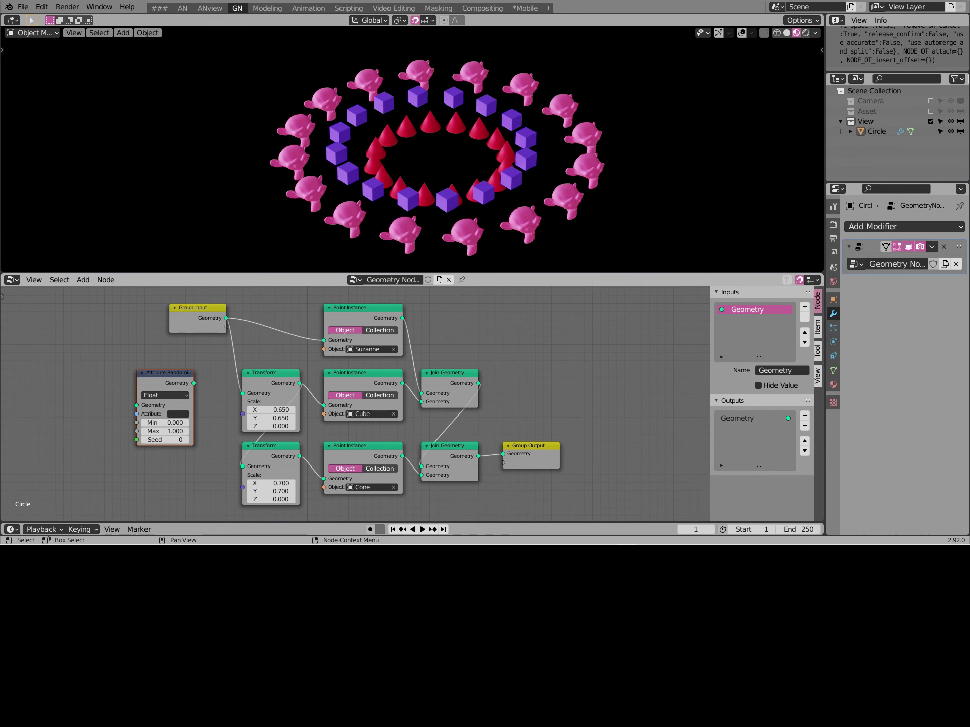
pyautogui.moveTo(631, 485)
pyautogui.mouseDown()
pyautogui.moveTo(315, 299)
pyautogui.moveTo(426, 324)
pyautogui.moveTo(488, 323)
pyautogui.mouseUp()
pyautogui.click(133, 352)
pyautogui.moveTo(145, 385)
pyautogui.mouseDown()
pyautogui.moveTo(357, 312)
pyautogui.moveTo(349, 312)
pyautogui.moveTo(367, 300)
pyautogui.mouseUp()
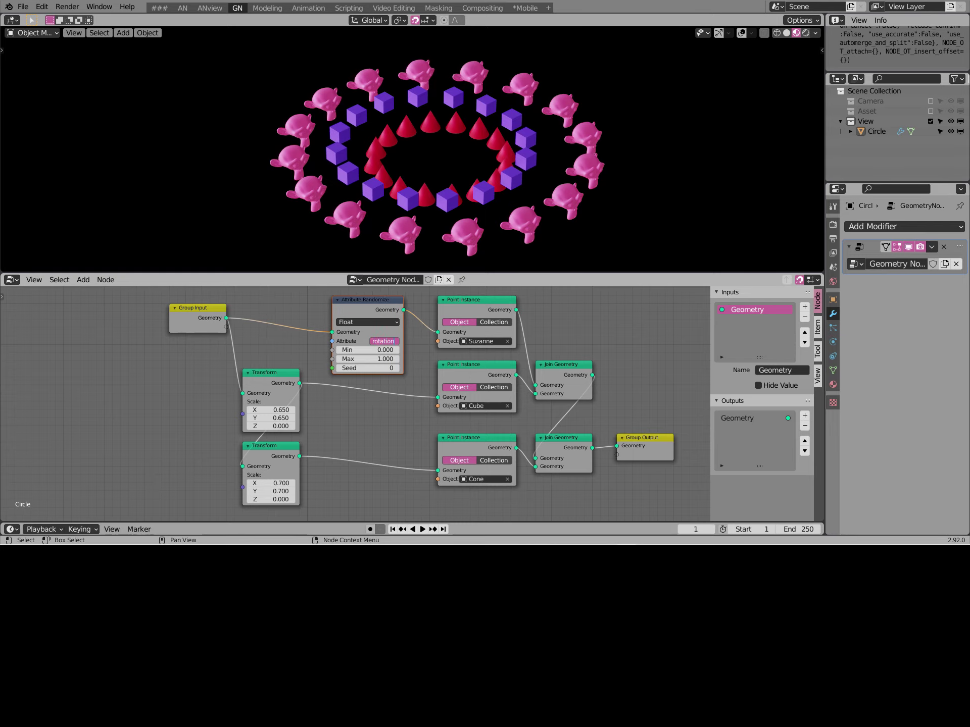
pyautogui.press('Return')
pyautogui.scroll(1, 419, 295)
pyautogui.scroll(1, 419, 296)
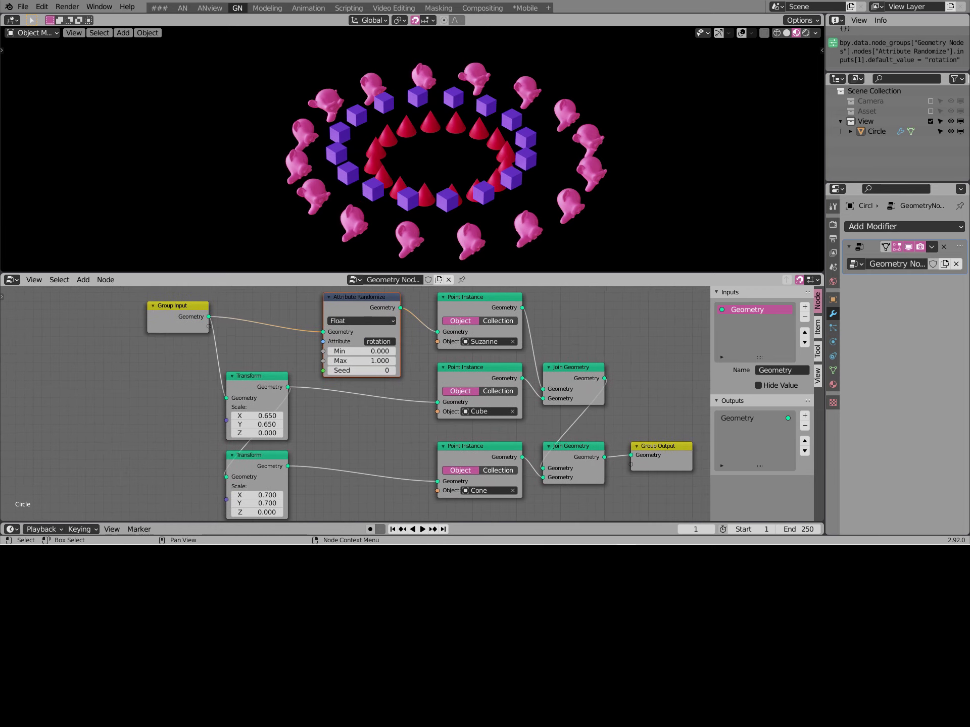
pyautogui.scroll(1, 419, 295)
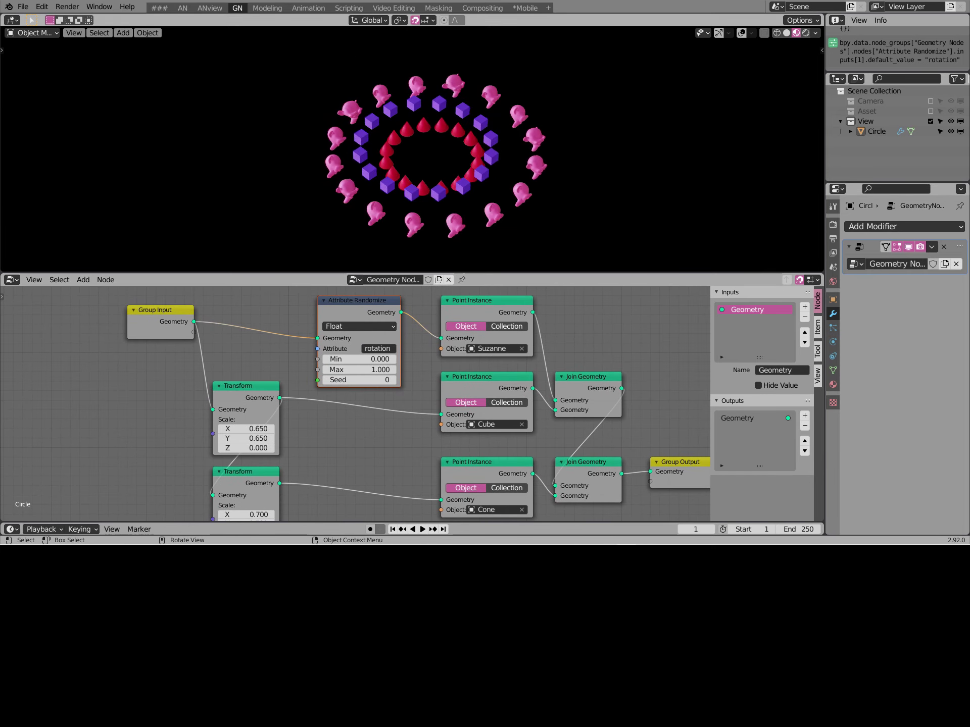
# Set the randomizer's data type to Vector with a maximum of 6.28
pyautogui.click(359, 327)
pyautogui.click(349, 347)
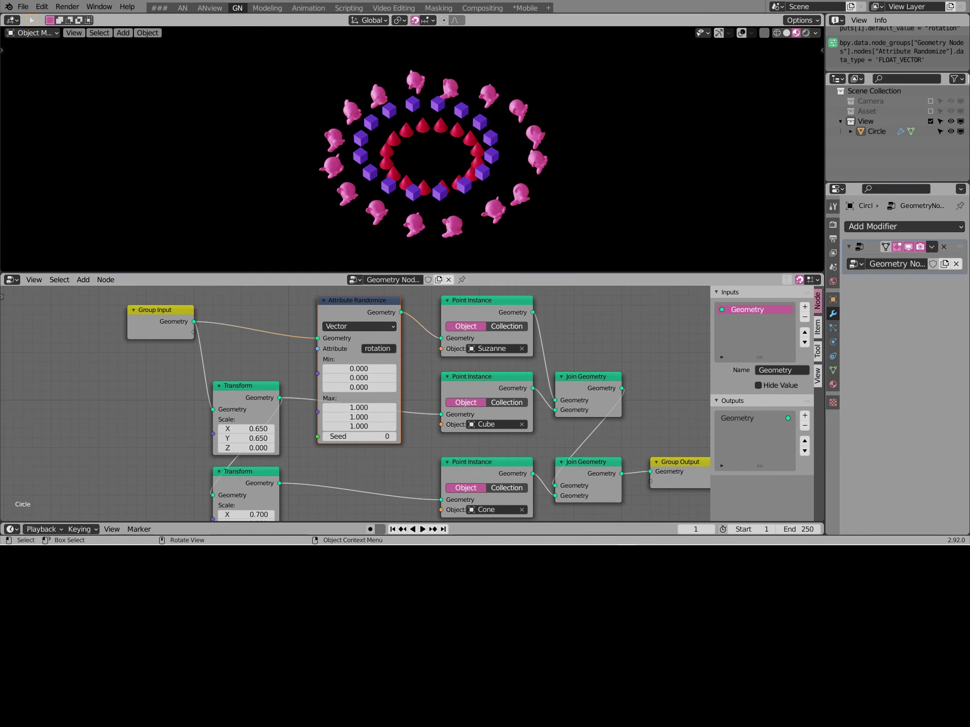
pyautogui.moveTo(358, 426); pyautogui.dragTo(384, 426)
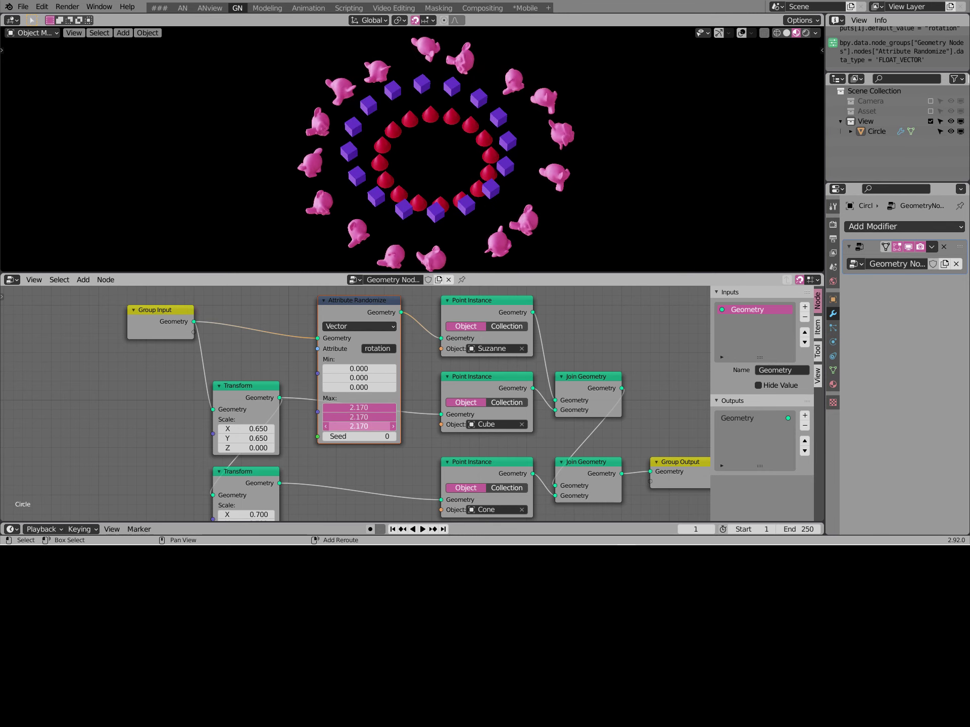
pyautogui.write('2')
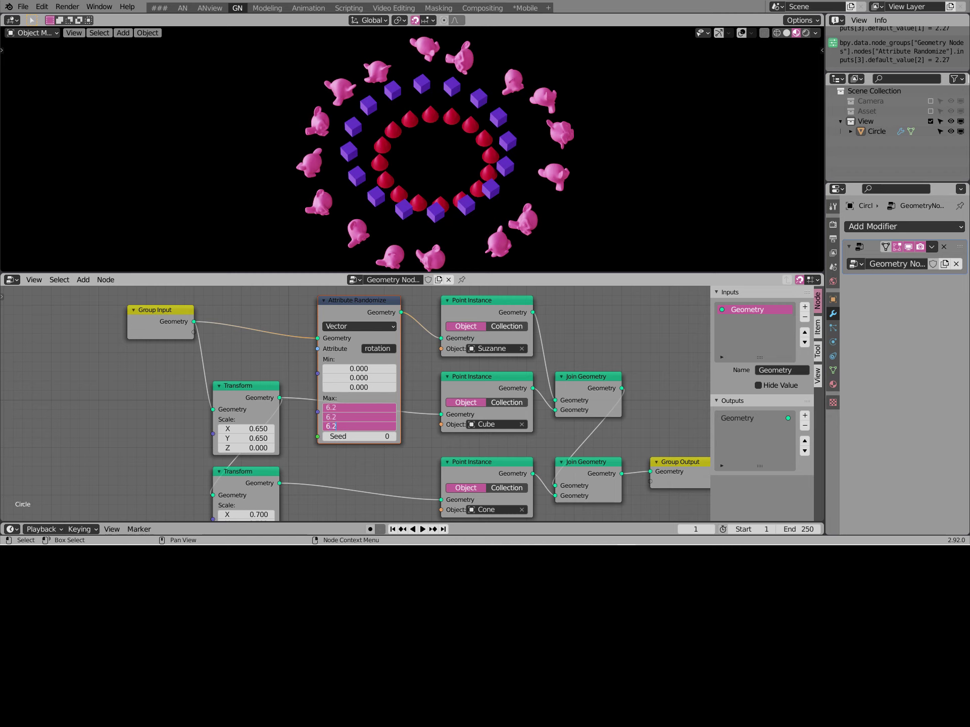
pyautogui.write('.278')
pyautogui.press('Return')
pyautogui.scroll(-2, 354, 404)
pyautogui.scroll(2, 353, 404)
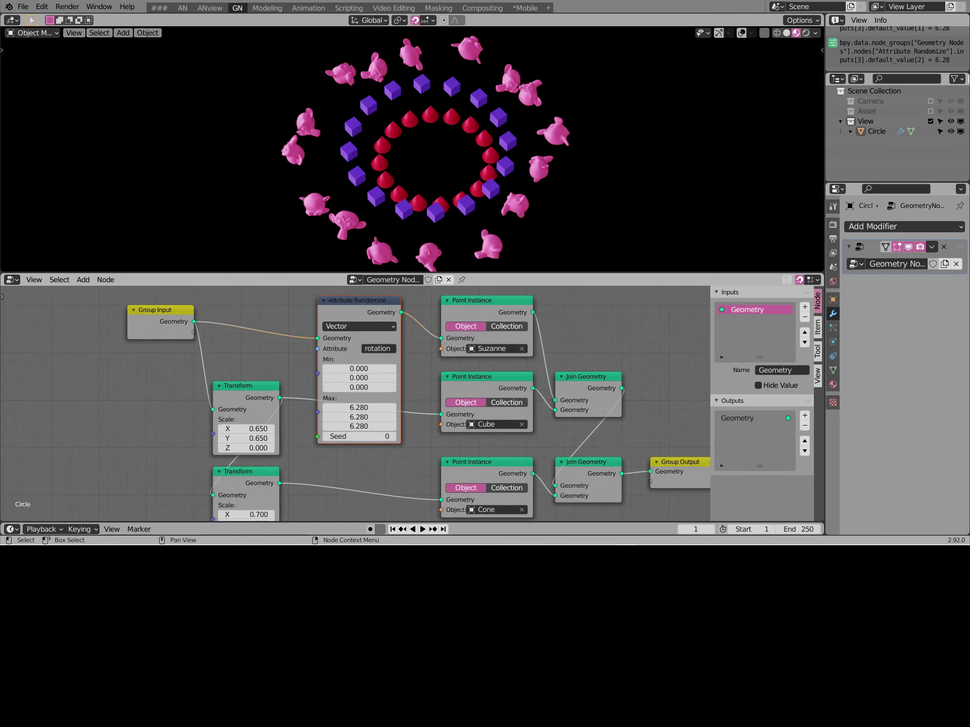
pyautogui.moveTo(411, 151); pyautogui.dragTo(412, 132, button='middle')
pyautogui.scroll(-3, 354, 405)
pyautogui.click(348, 291)
pyautogui.hotkey('shift', 'd')
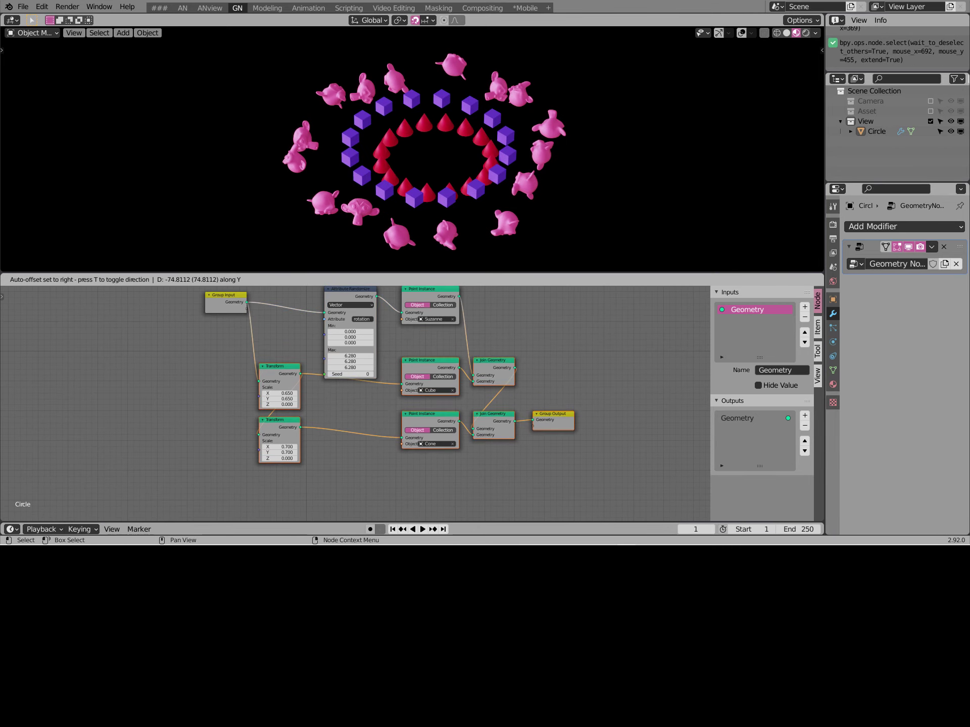
# Insert Attribute Randomize copies before the Cube and Cone Point Instance nodes
pyautogui.click(351, 384)
pyautogui.moveTo(351, 384); pyautogui.dragTo(352, 349, button='middle')
pyautogui.keyDown('shift'); pyautogui.moveTo(242, 409); pyautogui.dragTo(586, 465); pyautogui.keyUp('shift')
pyautogui.keyDown('shift'); pyautogui.click(350, 352); pyautogui.keyUp('shift')
pyautogui.press('g')
pyautogui.moveTo(351, 352); pyautogui.dragTo(352, 448)
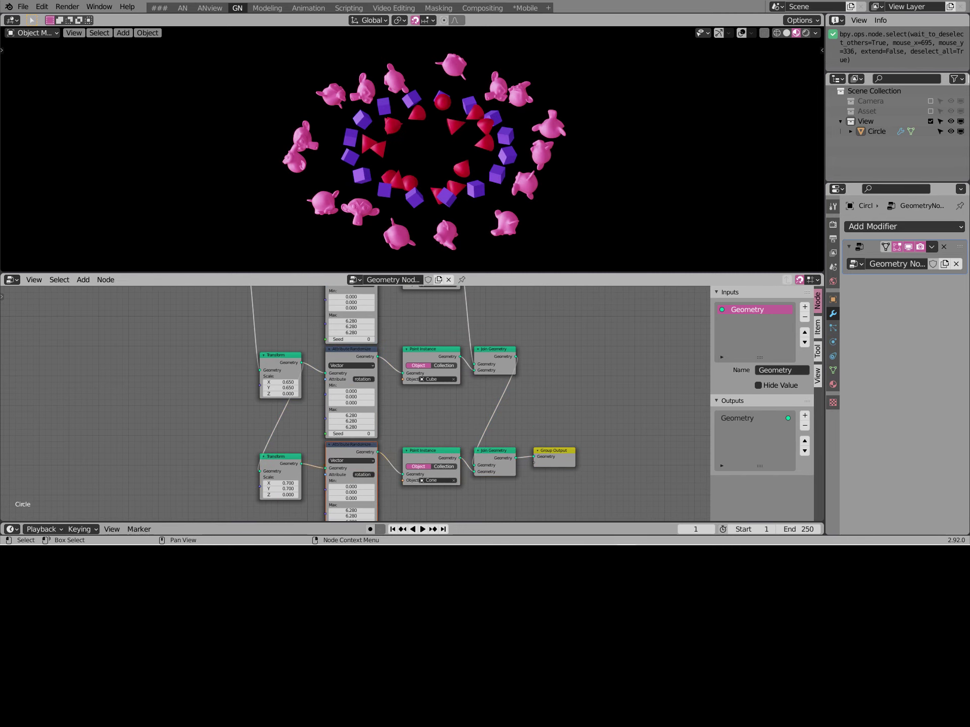
pyautogui.click(455, 407)
pyautogui.scroll(-1, 354, 402)
pyautogui.moveTo(435, 151); pyautogui.dragTo(475, 167, button='middle')
pyautogui.scroll(3, 411, 149)
pyautogui.scroll(2, 334, 354)
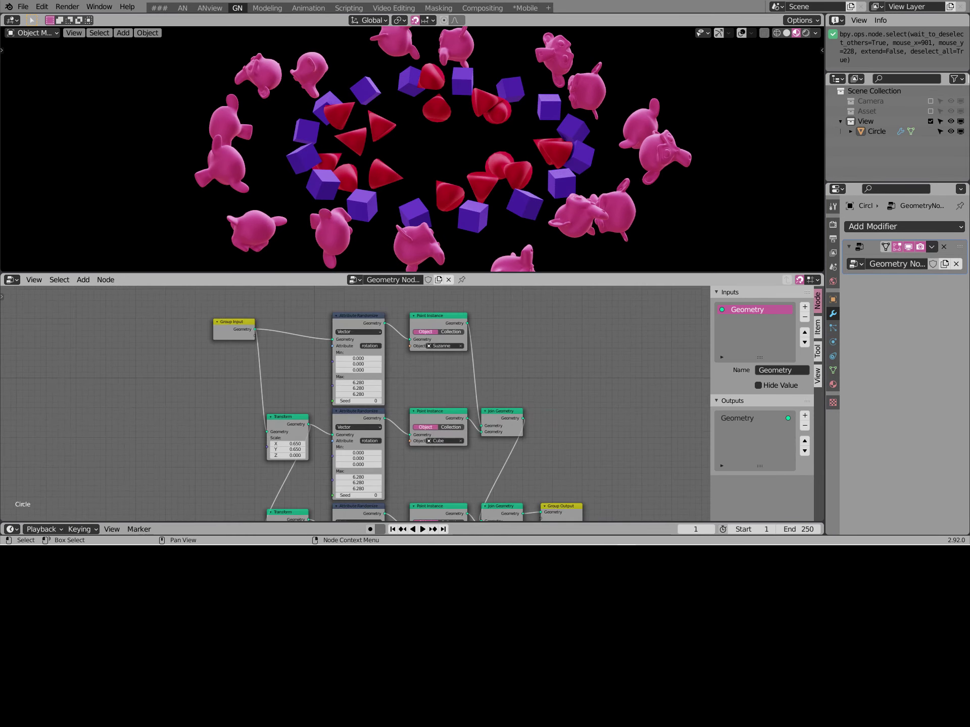
pyautogui.moveTo(404, 404); pyautogui.dragTo(363, 401, button='middle')
# Switch the Cube and Cone Point Instance objects to Suzanne
pyautogui.click(419, 444)
pyautogui.click(420, 480)
pyautogui.moveTo(419, 480); pyautogui.dragTo(438, 419, button='middle')
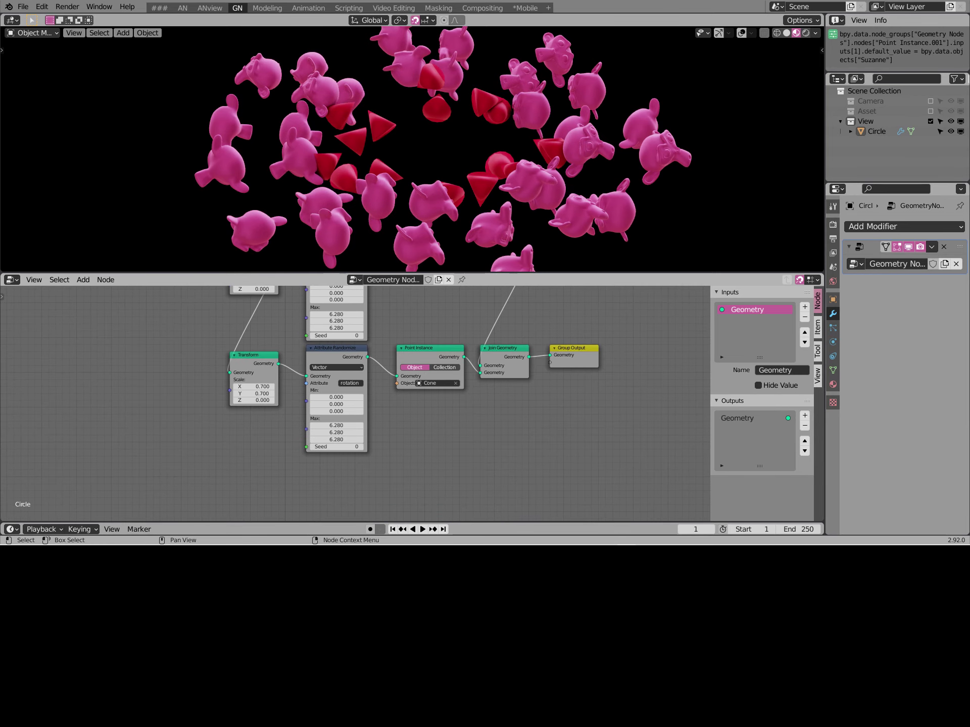
pyautogui.click(434, 383)
pyautogui.click(444, 422)
pyautogui.moveTo(455, 151); pyautogui.dragTo(525, 166, button='middle')
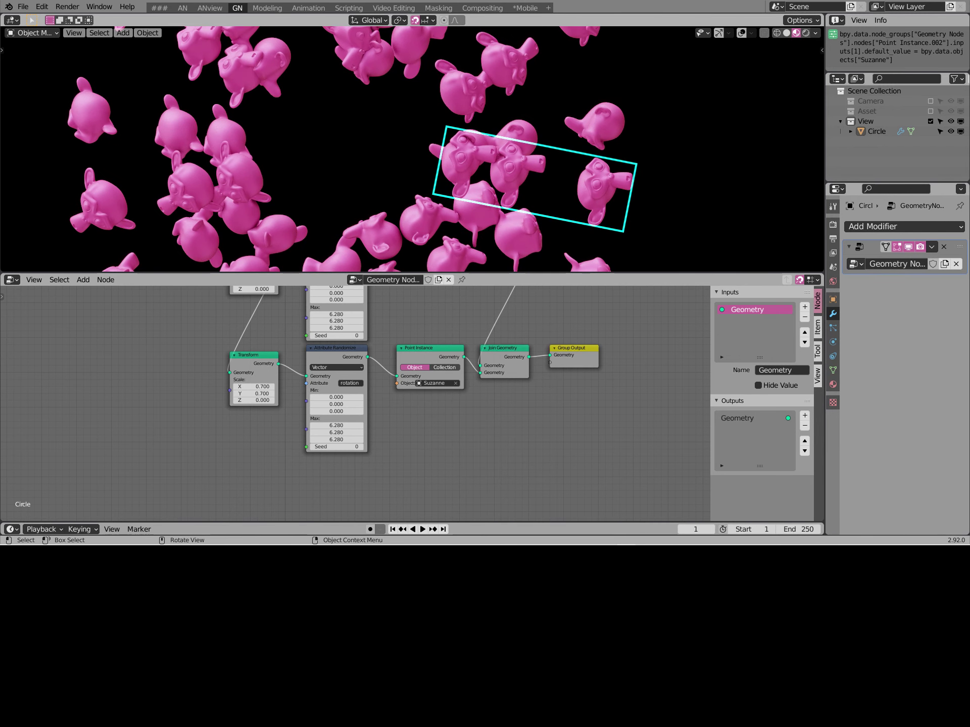
# Set the lower and upper Point Instance objects to Cube so all rings show cubes
pyautogui.moveTo(525, 167); pyautogui.dragTo(546, 171, button='middle')
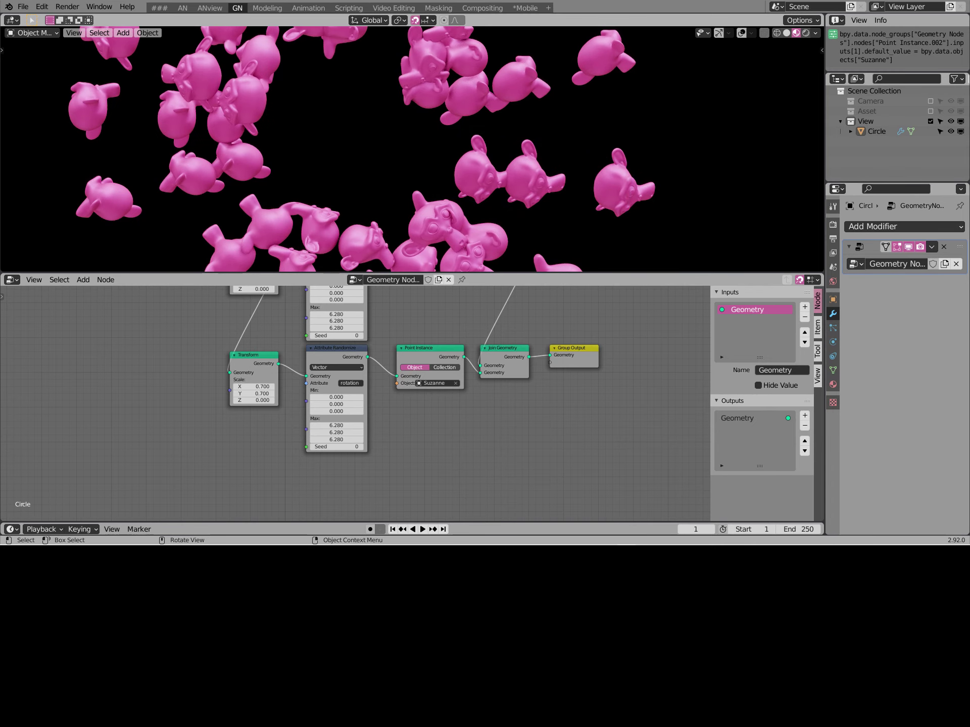
pyautogui.moveTo(433, 383); pyautogui.dragTo(439, 404, button='middle')
pyautogui.click(438, 404)
pyautogui.click(429, 437)
pyautogui.moveTo(438, 293)
pyautogui.mouseDown(button='middle')
pyautogui.moveTo(434, 387)
pyautogui.moveTo(427, 352)
pyautogui.mouseUp(button='middle')
pyautogui.click(434, 387)
pyautogui.click(426, 353)
pyautogui.click(420, 385)
pyautogui.moveTo(384, 152); pyautogui.dragTo(394, 141, button='middle')
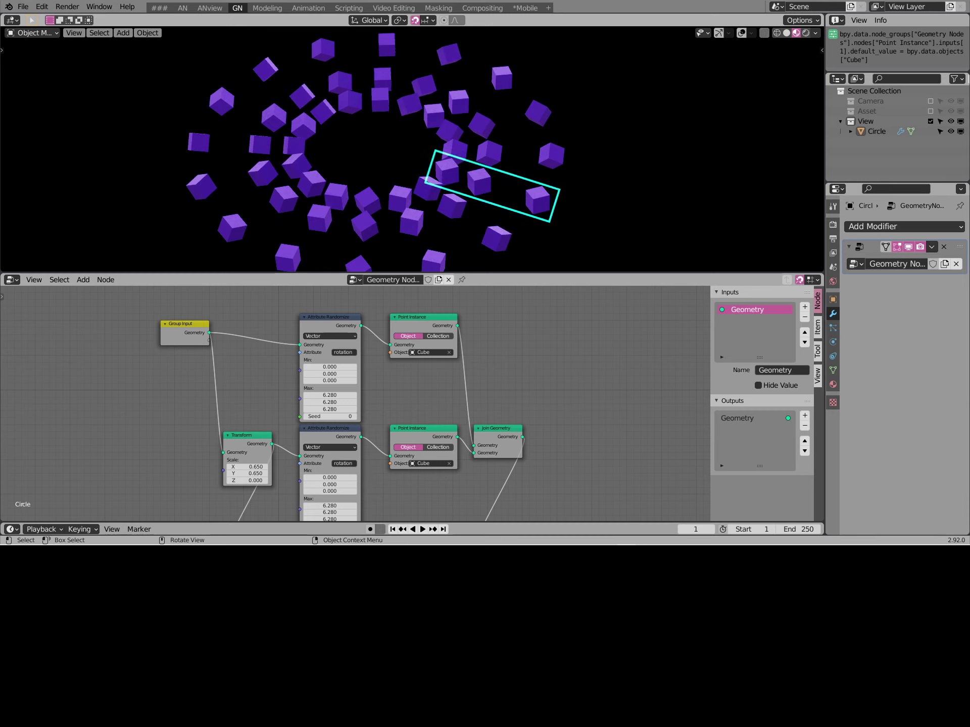
pyautogui.scroll(1, 354, 404)
pyautogui.moveTo(394, 147); pyautogui.dragTo(409, 139, button='middle')
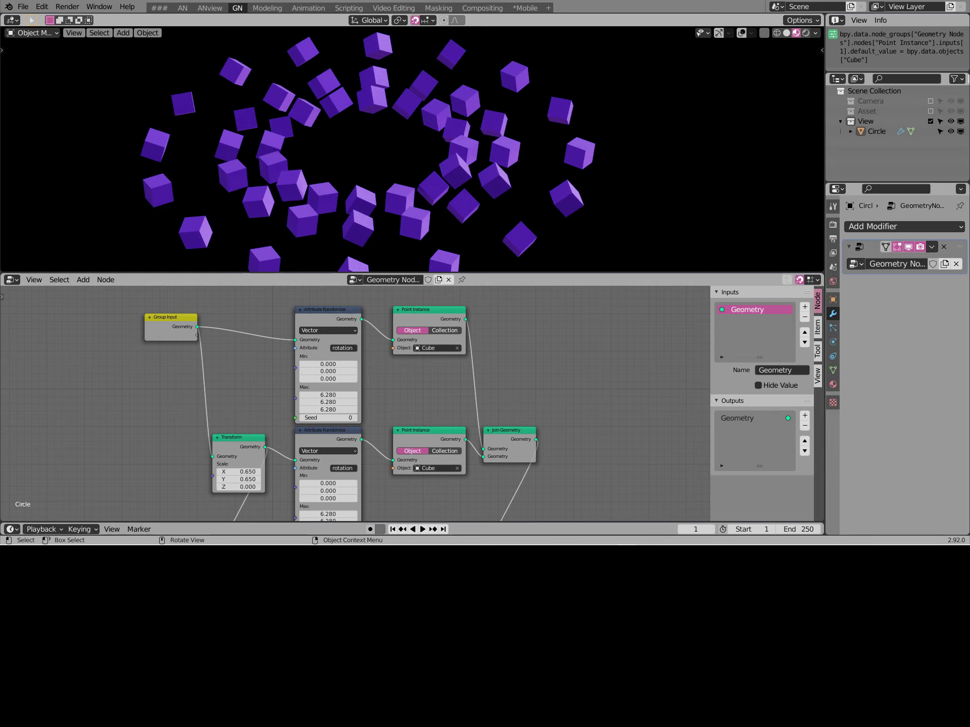
# Give the three Attribute Randomize nodes seeds 26, 92 and 41
pyautogui.moveTo(354, 404)
pyautogui.mouseDown(button='middle')
pyautogui.moveTo(398, 425)
pyautogui.moveTo(426, 369)
pyautogui.moveTo(414, 345)
pyautogui.mouseUp(button='middle')
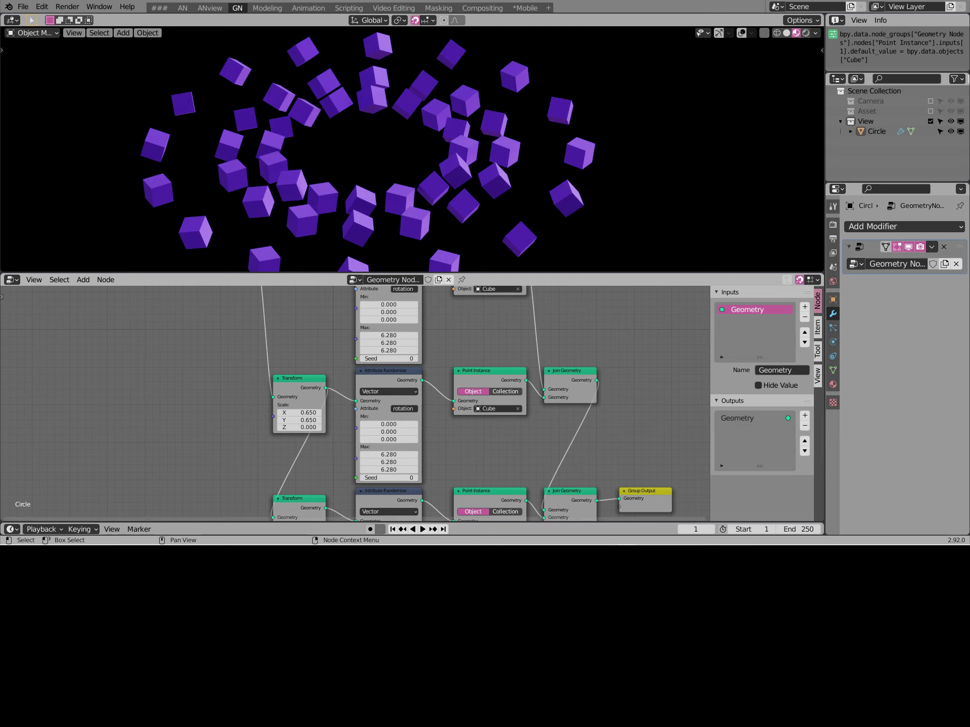
pyautogui.moveTo(389, 478); pyautogui.dragTo(429, 478)
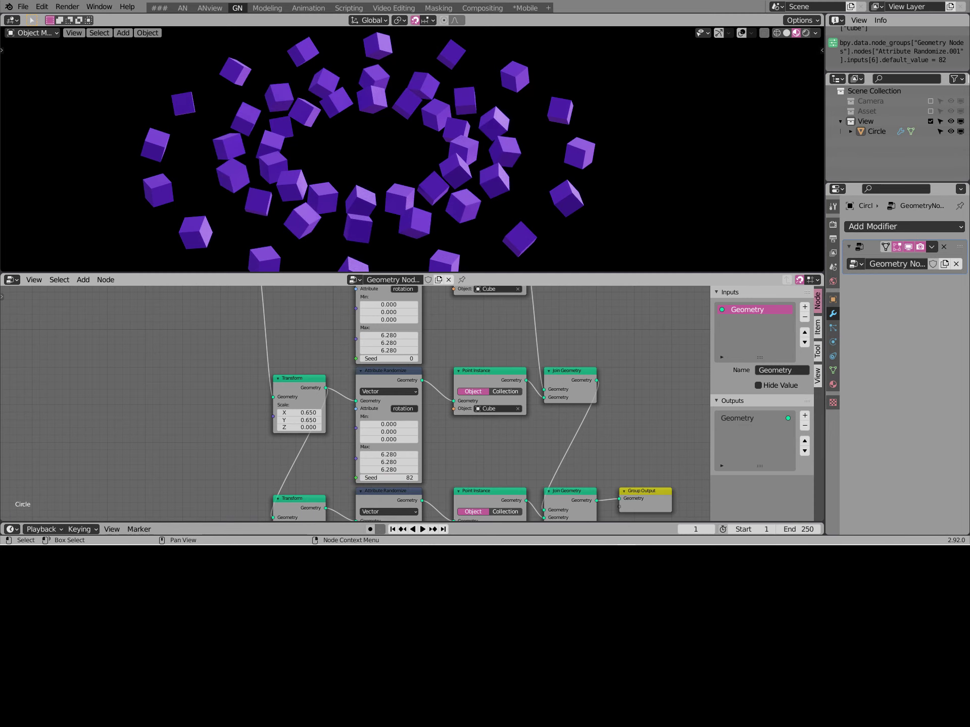
pyautogui.moveTo(389, 359); pyautogui.dragTo(387, 325, button='middle')
pyautogui.moveTo(389, 326); pyautogui.dragTo(402, 325)
pyautogui.moveTo(389, 404); pyautogui.dragTo(389, 327, button='middle')
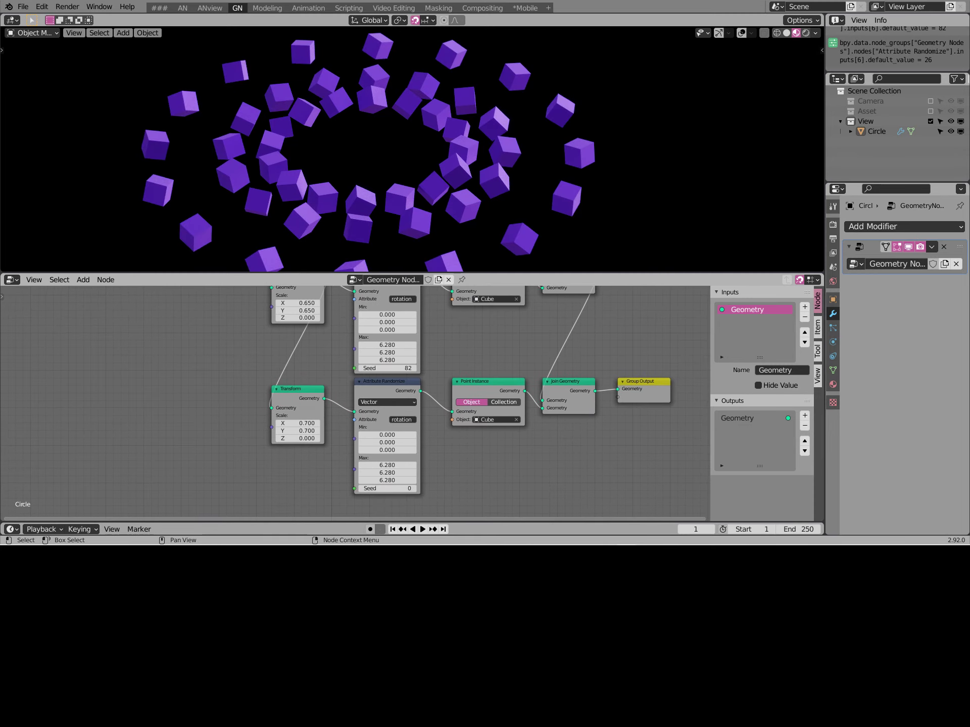
pyautogui.moveTo(389, 488); pyautogui.dragTo(420, 488)
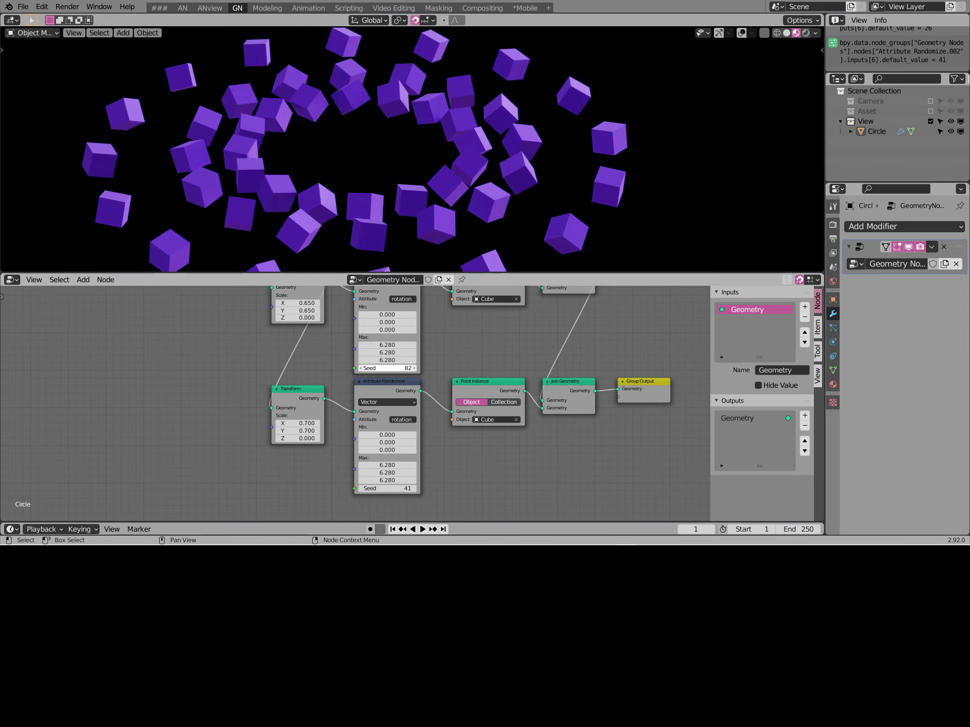
pyautogui.moveTo(387, 368); pyautogui.dragTo(404, 368)
# Orbit to a top-down view of the cube ring and reframe the node graph
pyautogui.moveTo(404, 151); pyautogui.dragTo(404, 227, button='middle')
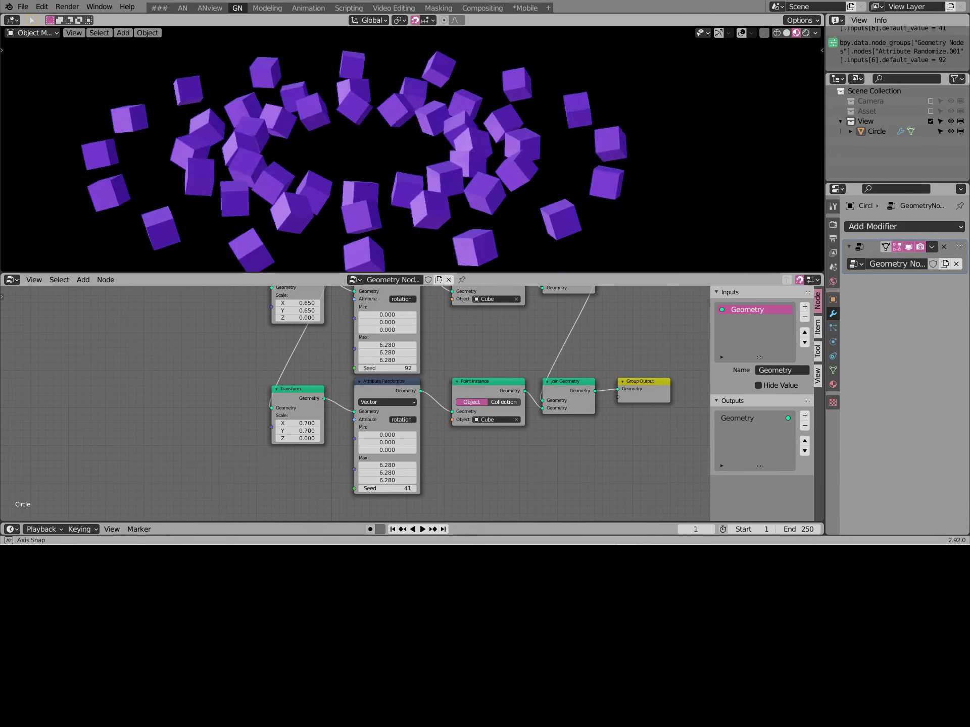
pyautogui.moveTo(404, 151); pyautogui.dragTo(404, 203, button='middle')
pyautogui.press('Home')
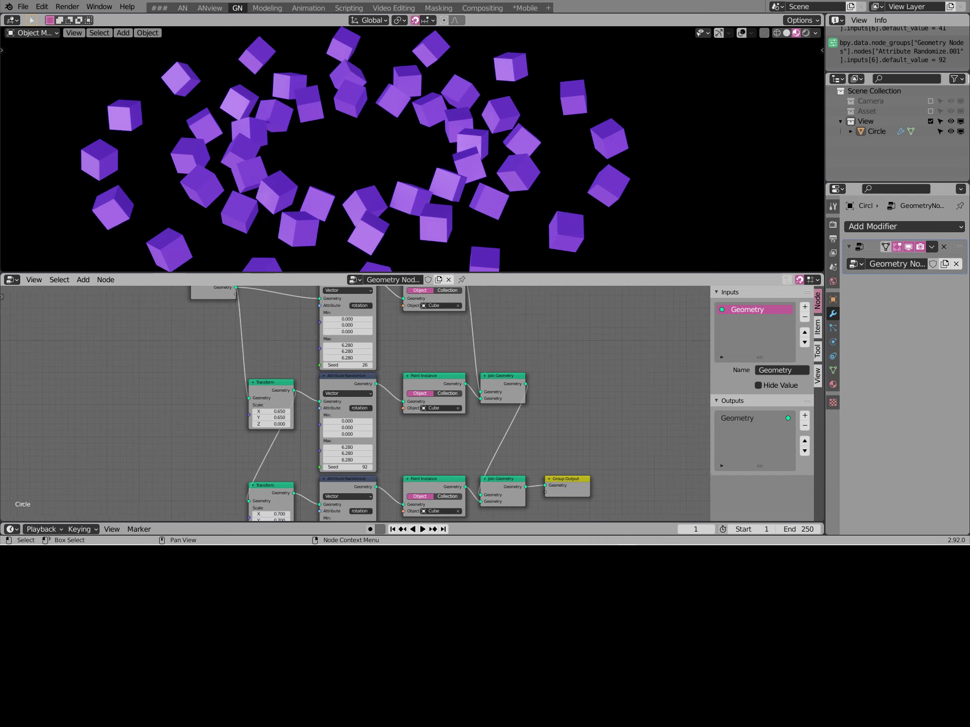
pyautogui.scroll(-1, 354, 403)
pyautogui.scroll(-1, 354, 403)
pyautogui.moveTo(353, 404); pyautogui.dragTo(385, 399, button='middle')
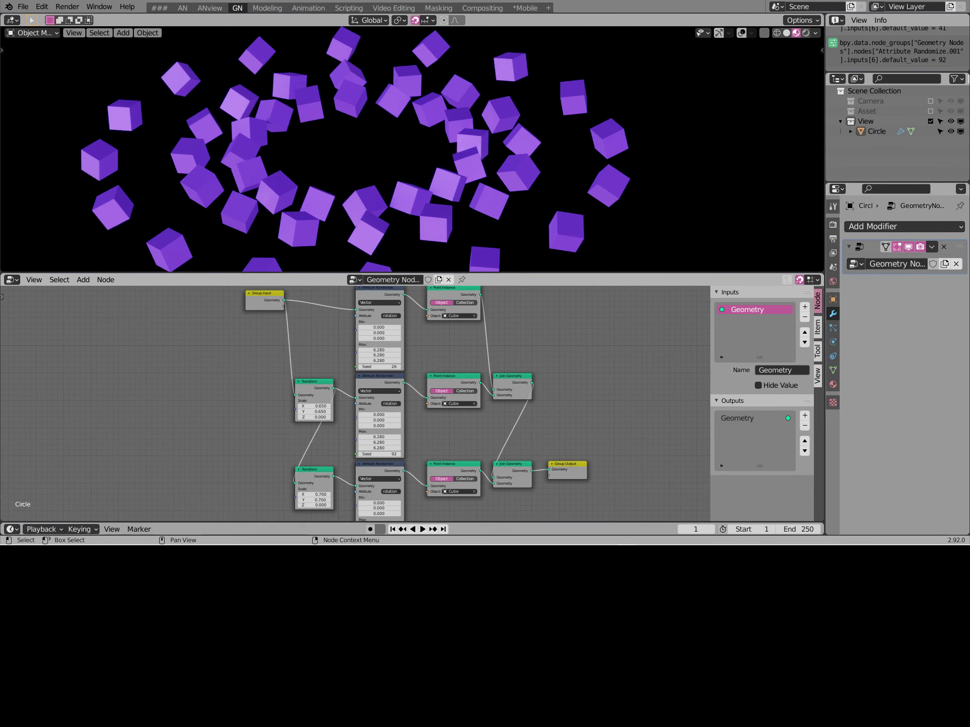
pyautogui.scroll(1, 385, 400)
pyautogui.scroll(1, 386, 399)
pyautogui.moveTo(314, 326); pyautogui.dragTo(316, 328)
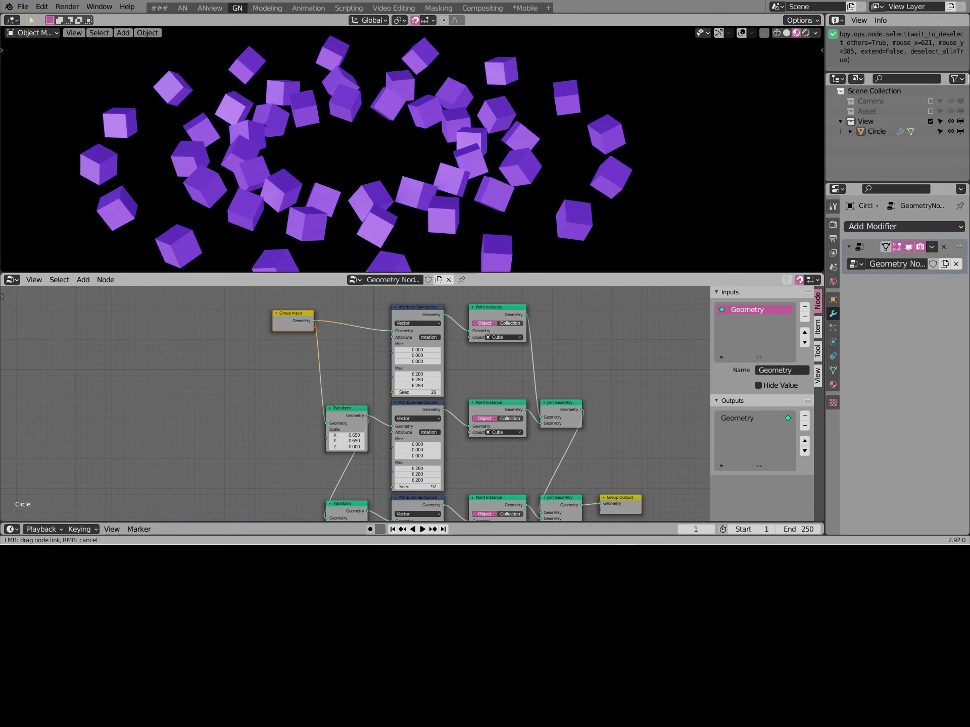
# Link a new Group Input Seed socket to all three randomizers' Seed inputs
pyautogui.moveTo(391, 392); pyautogui.dragTo(392, 392)
pyautogui.moveTo(315, 325); pyautogui.dragTo(323, 300, button='middle')
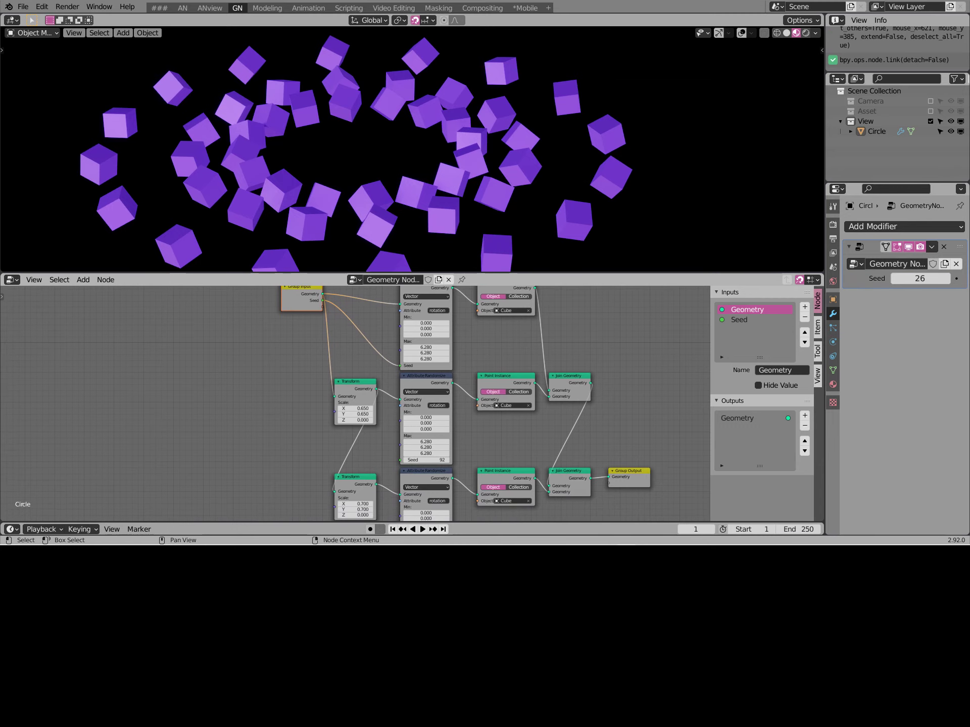
pyautogui.click(324, 300)
pyautogui.moveTo(400, 460); pyautogui.dragTo(400, 460)
pyautogui.scroll(-1, 454, 404)
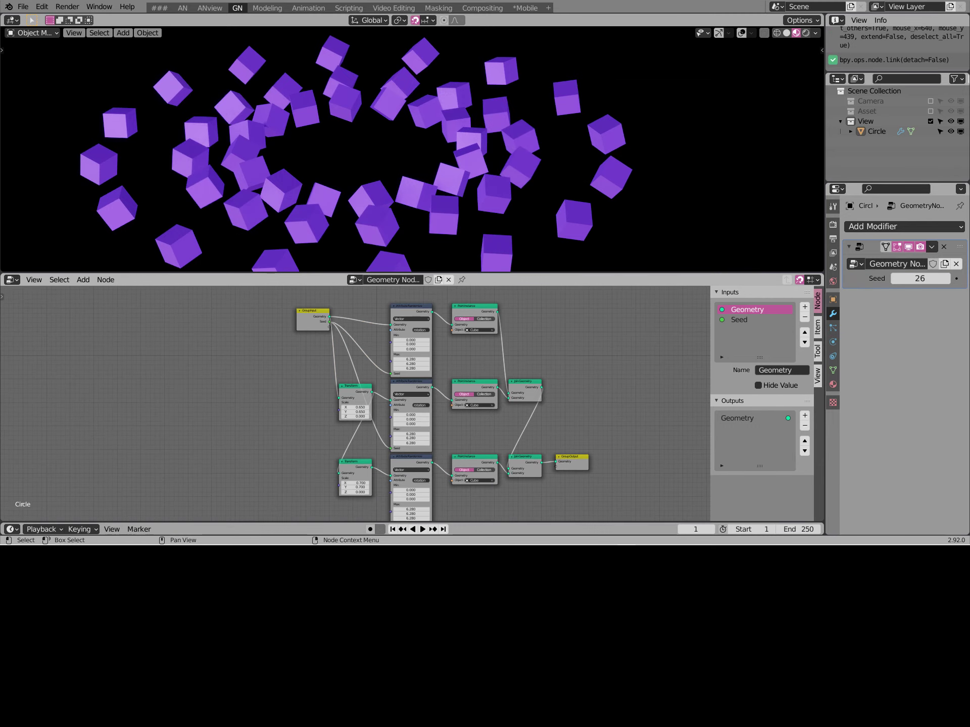
pyautogui.scroll(1, 455, 405)
pyautogui.scroll(-1, 455, 404)
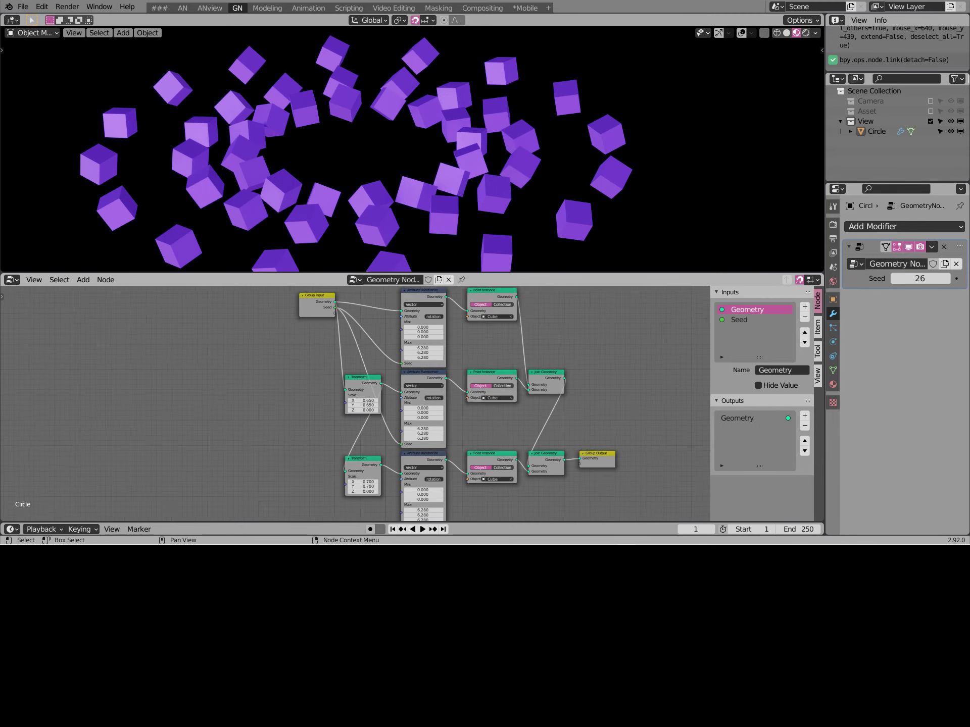
pyautogui.scroll(-1, 455, 404)
pyautogui.moveTo(349, 299)
pyautogui.mouseDown()
pyautogui.moveTo(423, 486)
pyautogui.moveTo(411, 500)
pyautogui.mouseUp()
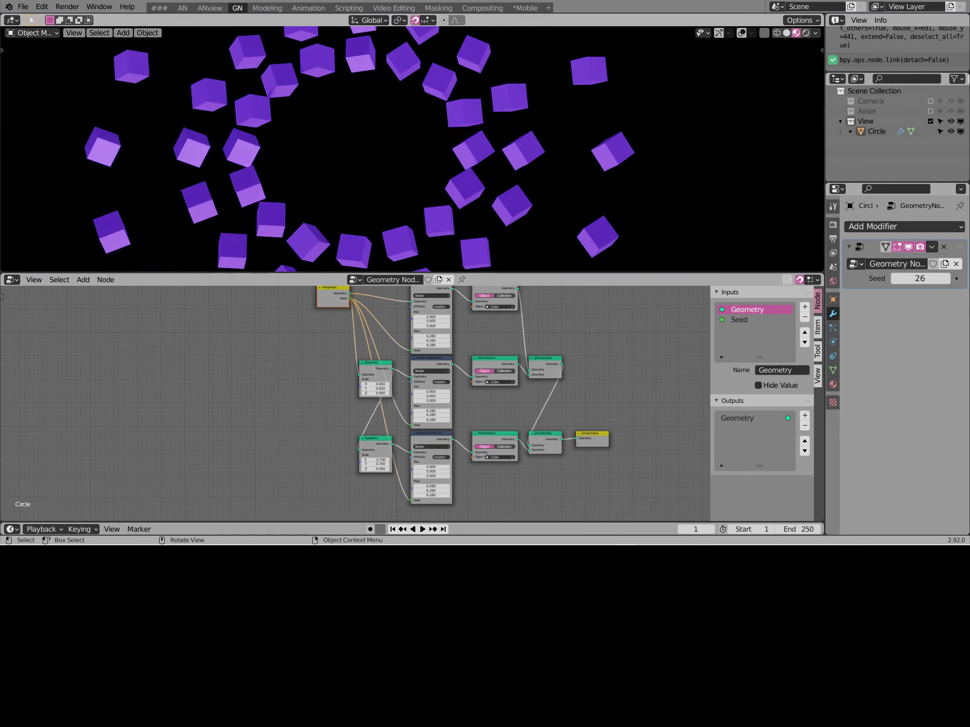
pyautogui.moveTo(445, 151); pyautogui.dragTo(454, 161, button='middle')
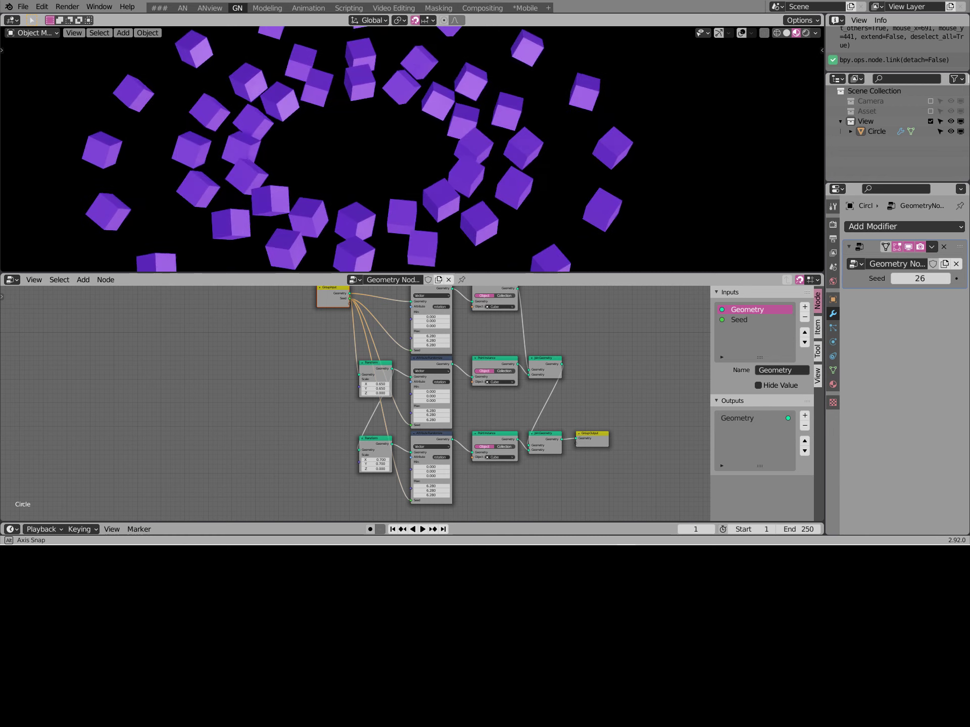
# Set the modifier's Seed to 106, move Group Input left, and add a Math Add node
pyautogui.moveTo(920, 278); pyautogui.dragTo(960, 278)
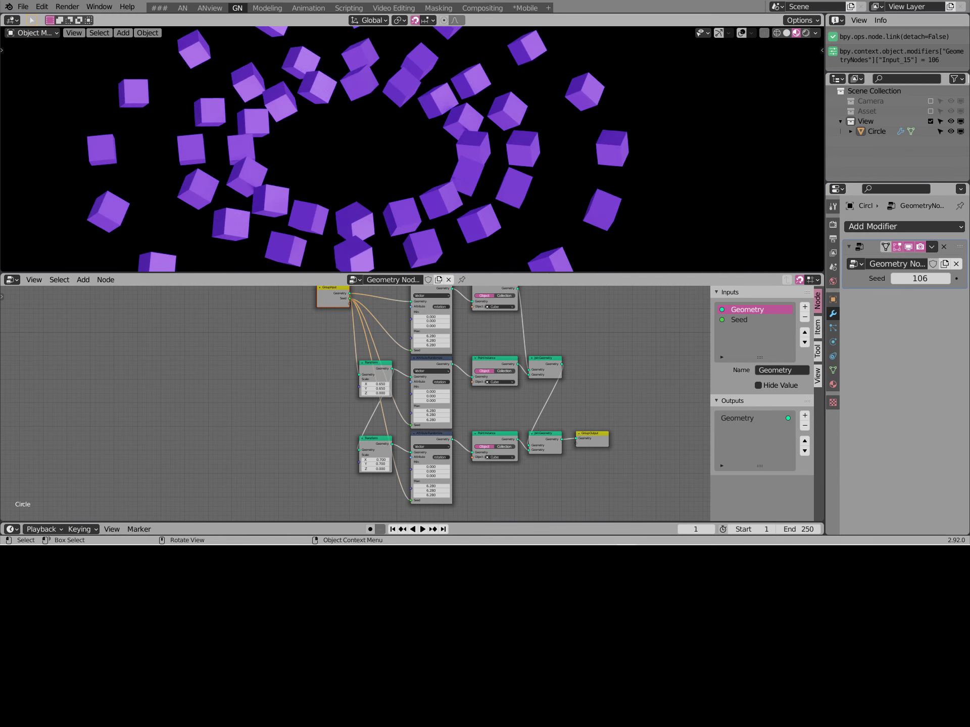
pyautogui.moveTo(333, 298); pyautogui.dragTo(238, 303)
pyautogui.scroll(2, 404, 354)
pyautogui.scroll(2, 227, 384)
pyautogui.scroll(1, 228, 384)
pyautogui.hotkey('shift', 'a')
pyautogui.click(298, 433)
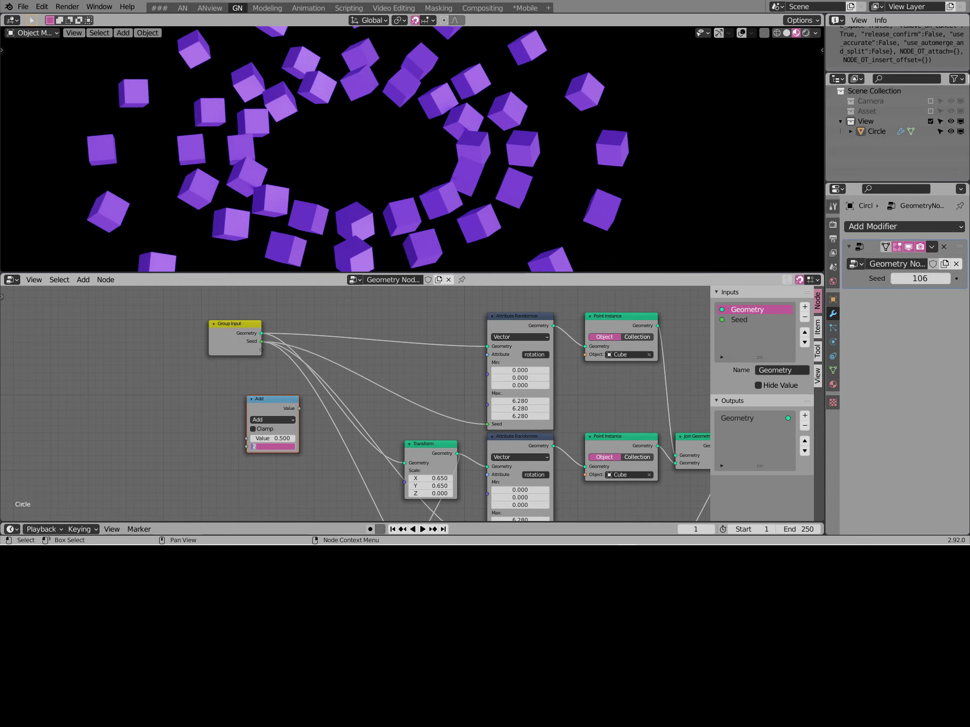
# Give the Add node a value of 5 and feed the group Seed into it
pyautogui.press('Return')
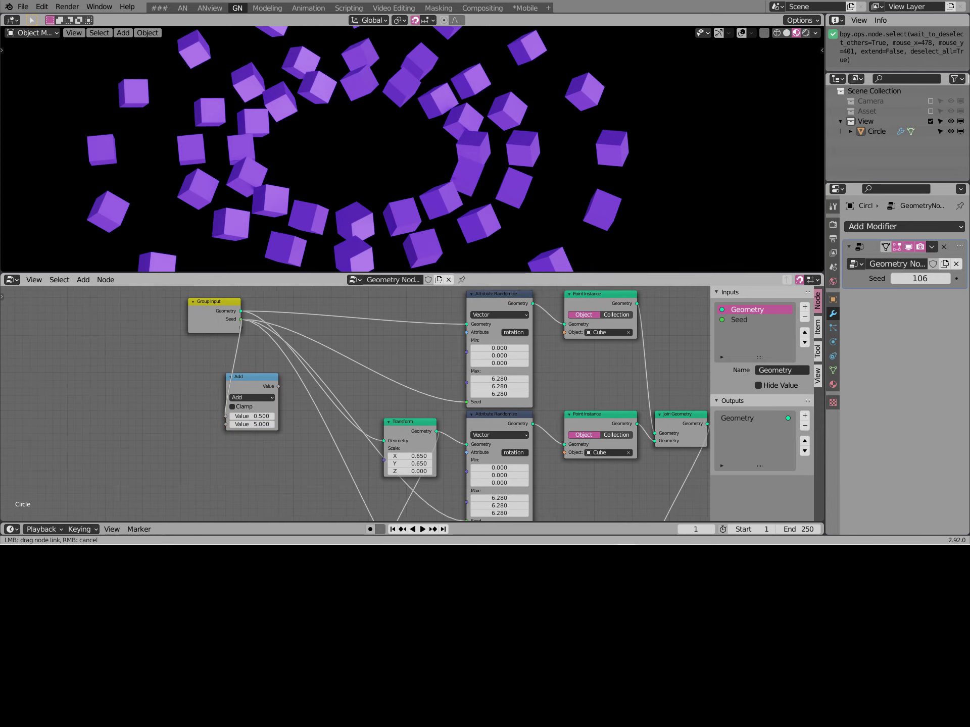
pyautogui.moveTo(241, 320); pyautogui.dragTo(226, 416)
pyautogui.scroll(-1, 226, 416)
pyautogui.moveTo(234, 327)
pyautogui.mouseDown()
pyautogui.moveTo(269, 382)
pyautogui.moveTo(397, 439)
pyautogui.mouseUp()
pyautogui.moveTo(268, 399); pyautogui.dragTo(243, 405)
# Duplicate the +5 Add node and chain the first Add's result into the second
pyautogui.hotkey('shift', 'd')
pyautogui.click(250, 469)
pyautogui.moveTo(263, 385)
pyautogui.mouseDown()
pyautogui.moveTo(207, 445)
pyautogui.moveTo(223, 480)
pyautogui.mouseUp()
pyautogui.moveTo(303, 454); pyautogui.dragTo(294, 380, button='middle')
pyautogui.moveTo(234, 384)
pyautogui.mouseDown()
pyautogui.moveTo(234, 401)
pyautogui.moveTo(392, 453)
pyautogui.mouseUp()
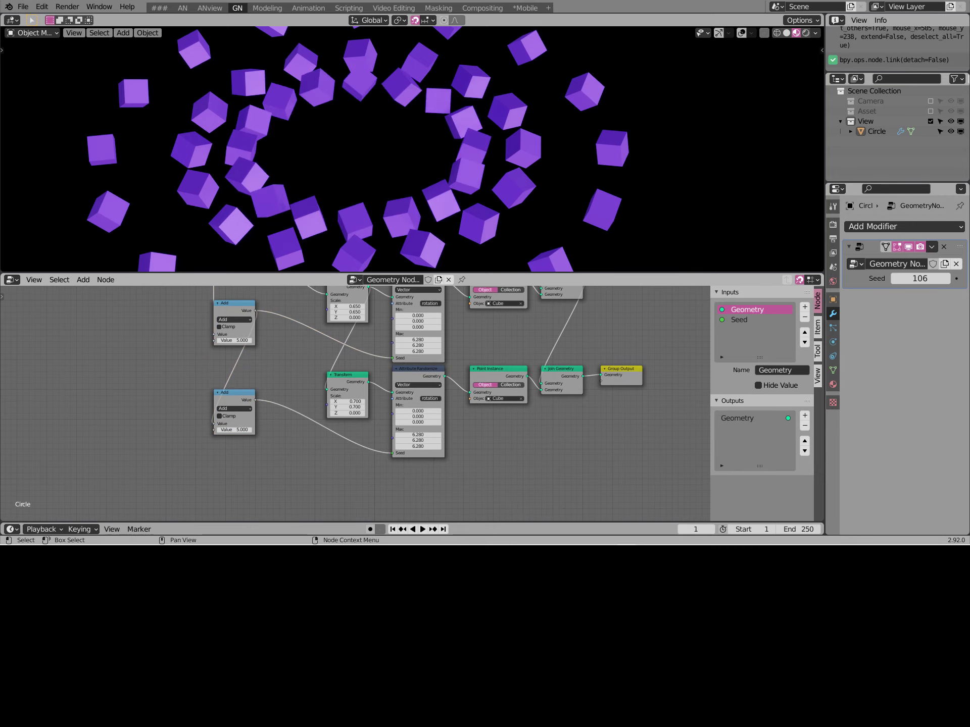
pyautogui.scroll(-2, 384, 444)
pyautogui.scroll(-2, 383, 444)
pyautogui.scroll(1, 359, 402)
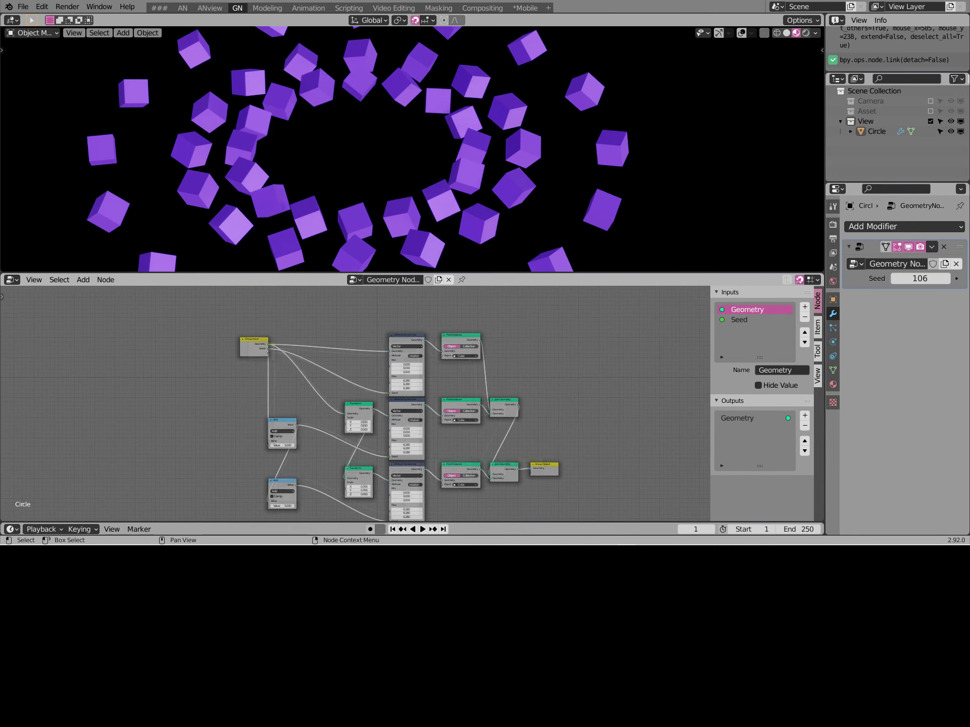
# Collapse both Transform nodes and tidy the two Add nodes into place
pyautogui.click(357, 400)
pyautogui.press('h')
pyautogui.click(348, 470)
pyautogui.press('h')
pyautogui.press('Home')
pyautogui.moveTo(285, 464); pyautogui.dragTo(318, 454)
pyautogui.click(318, 449)
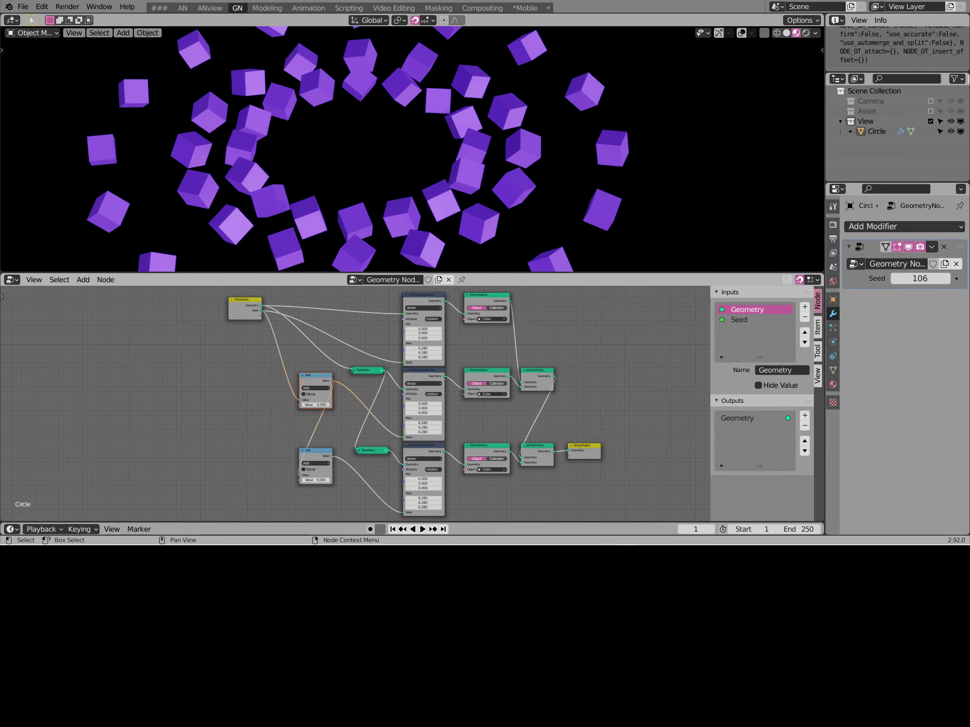
pyautogui.click(308, 352)
pyautogui.scroll(2, 308, 353)
pyautogui.moveTo(308, 352)
pyautogui.mouseDown(button='middle')
pyautogui.moveTo(293, 322)
pyautogui.moveTo(356, 406)
pyautogui.mouseUp(button='middle')
# Change the modifier seed to 58 and make the top instancer use Suzanne
pyautogui.moveTo(919, 279); pyautogui.dragTo(879, 278)
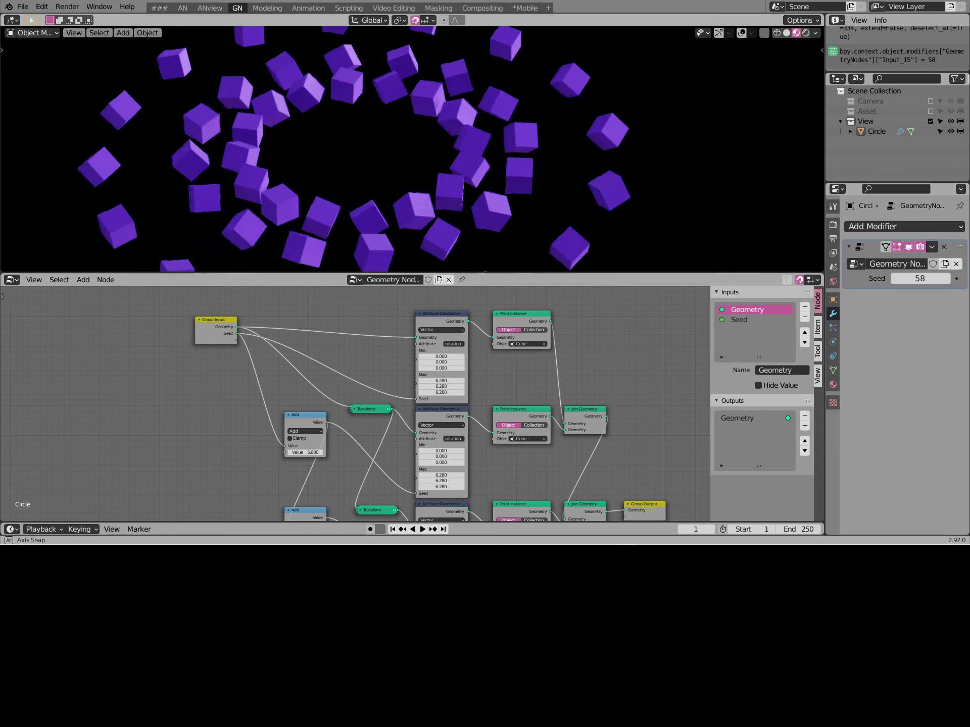
pyautogui.moveTo(404, 152); pyautogui.dragTo(404, 131, button='middle')
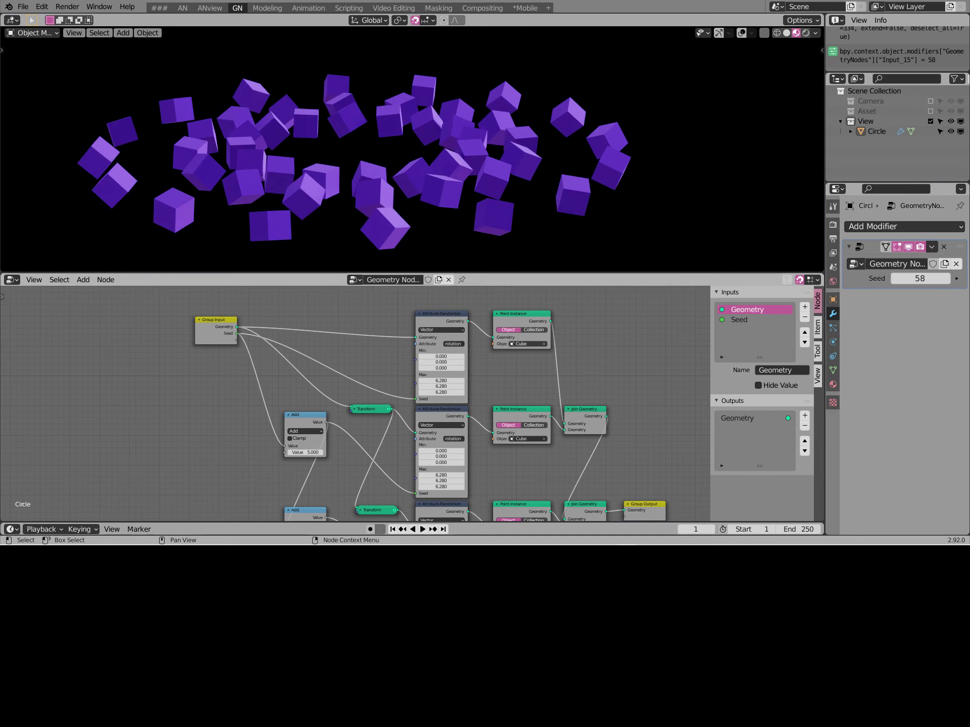
pyautogui.moveTo(353, 353); pyautogui.dragTo(336, 322, button='middle')
pyautogui.click(510, 312)
pyautogui.click(505, 353)
pyautogui.click(510, 503)
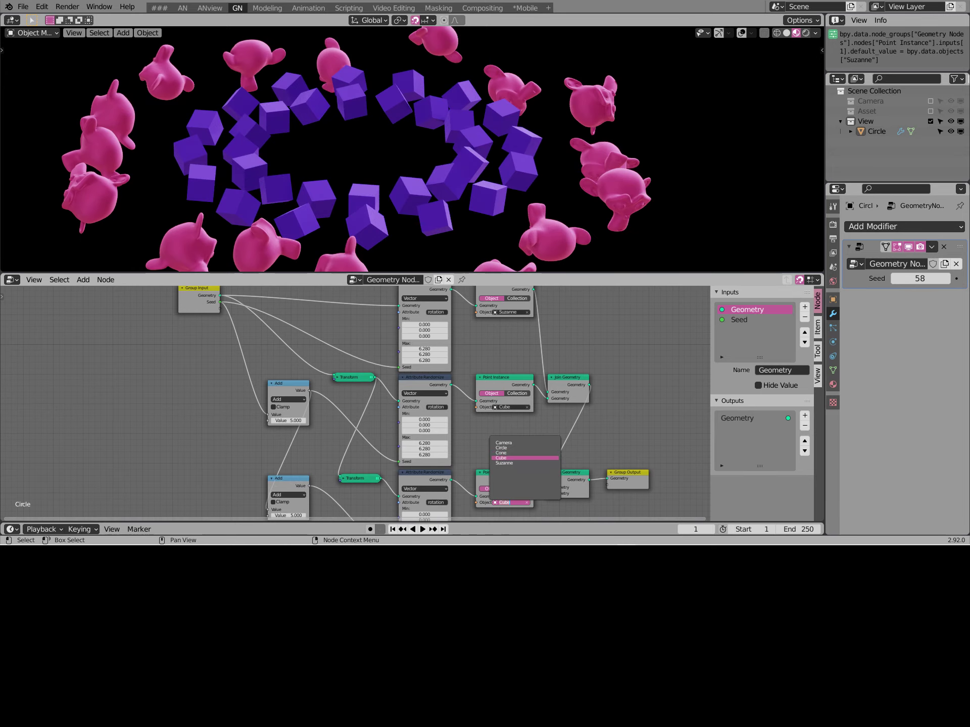
# Set the bottom instancer to Cone, the cube group's Geo Scale to 0.790, and reseed
pyautogui.click(520, 455)
pyautogui.moveTo(919, 278); pyautogui.dragTo(894, 278)
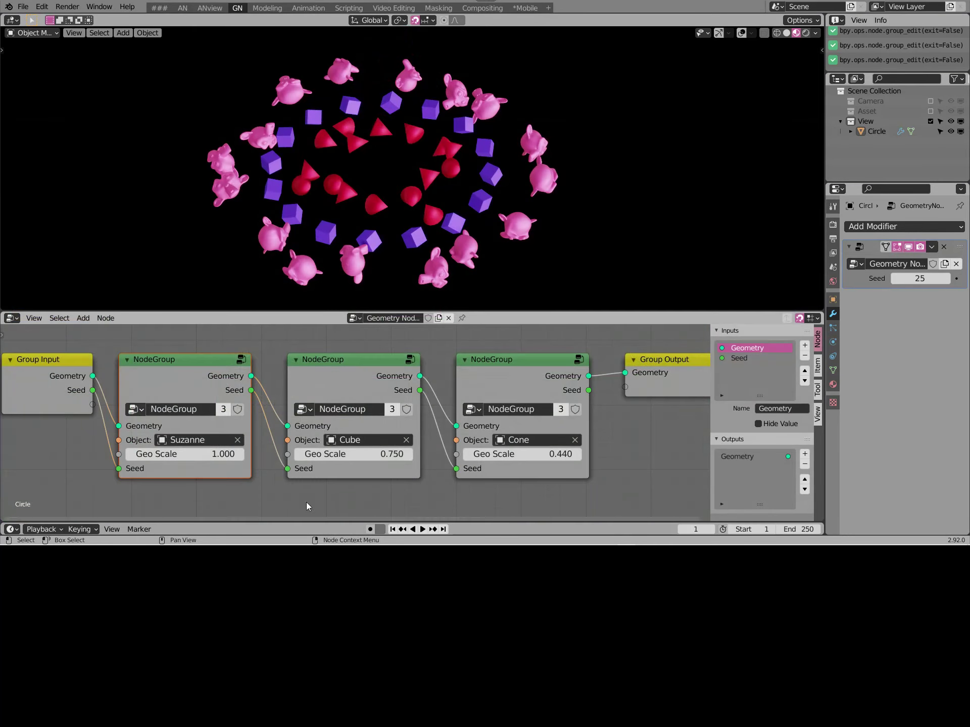
pyautogui.moveTo(353, 454); pyautogui.dragTo(550, 459)
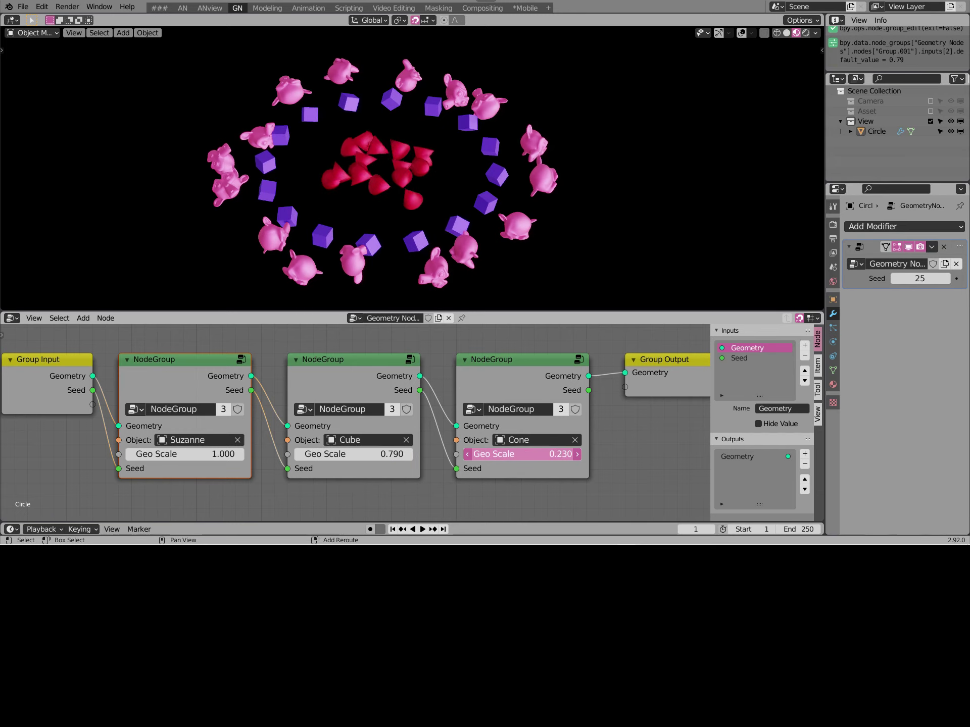
pyautogui.click(946, 278)
pyautogui.click(946, 278)
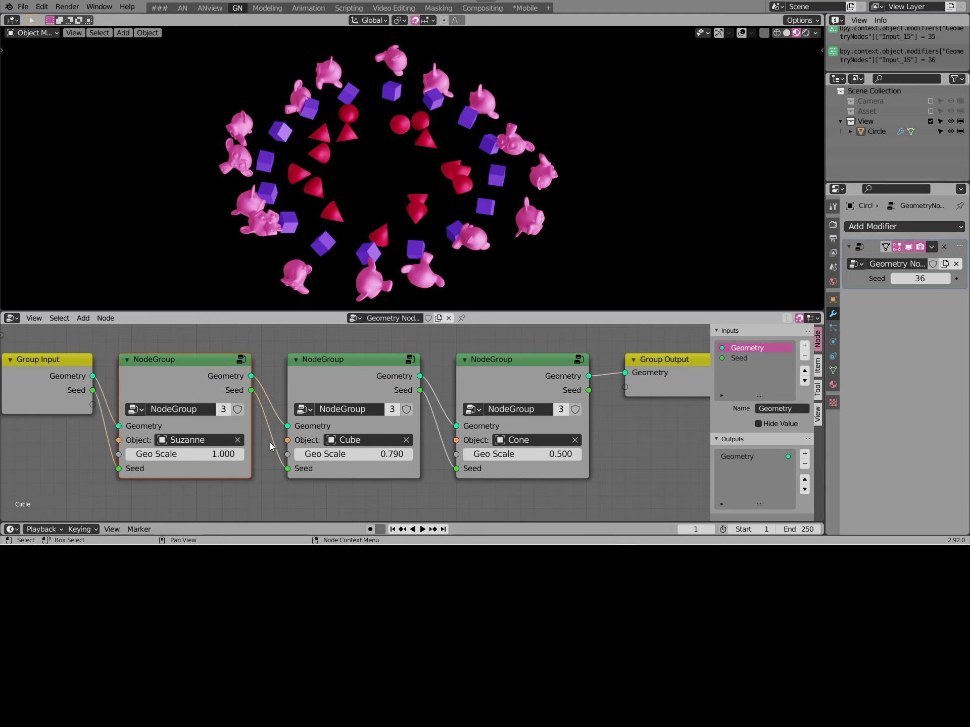
# Switch the first and third groups to instance Cube, and lower the seed to 29
pyautogui.click(202, 439)
pyautogui.click(202, 342)
pyautogui.click(536, 440)
pyautogui.click(535, 343)
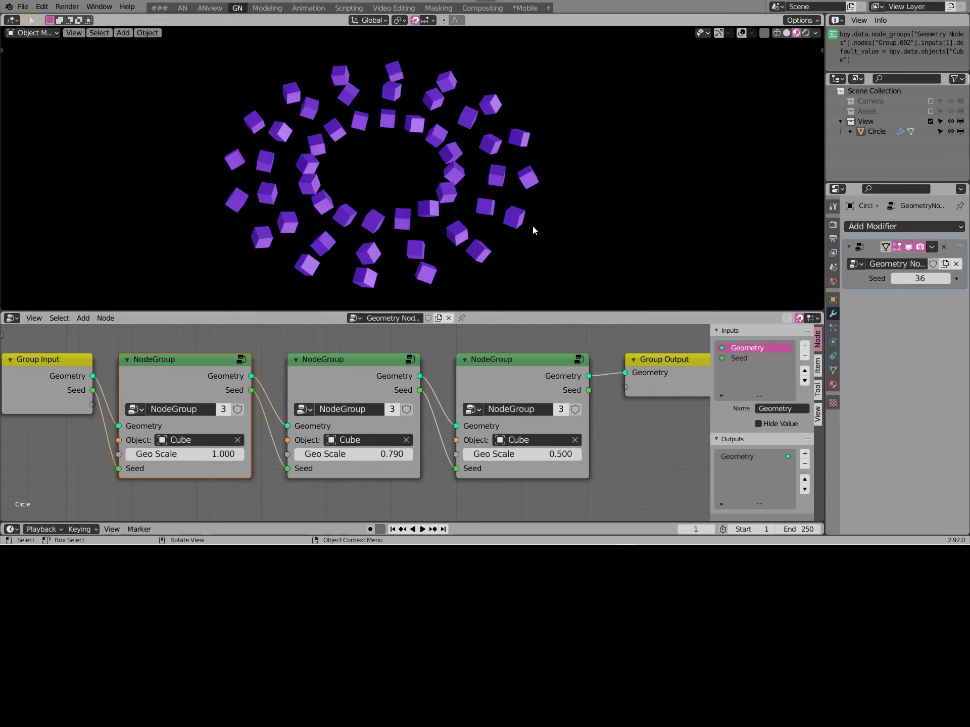
pyautogui.keyDown('ctrl'); pyautogui.scroll(-2, 920, 279); pyautogui.keyUp('ctrl')
pyautogui.keyDown('ctrl'); pyautogui.scroll(-5, 920, 278); pyautogui.keyUp('ctrl')
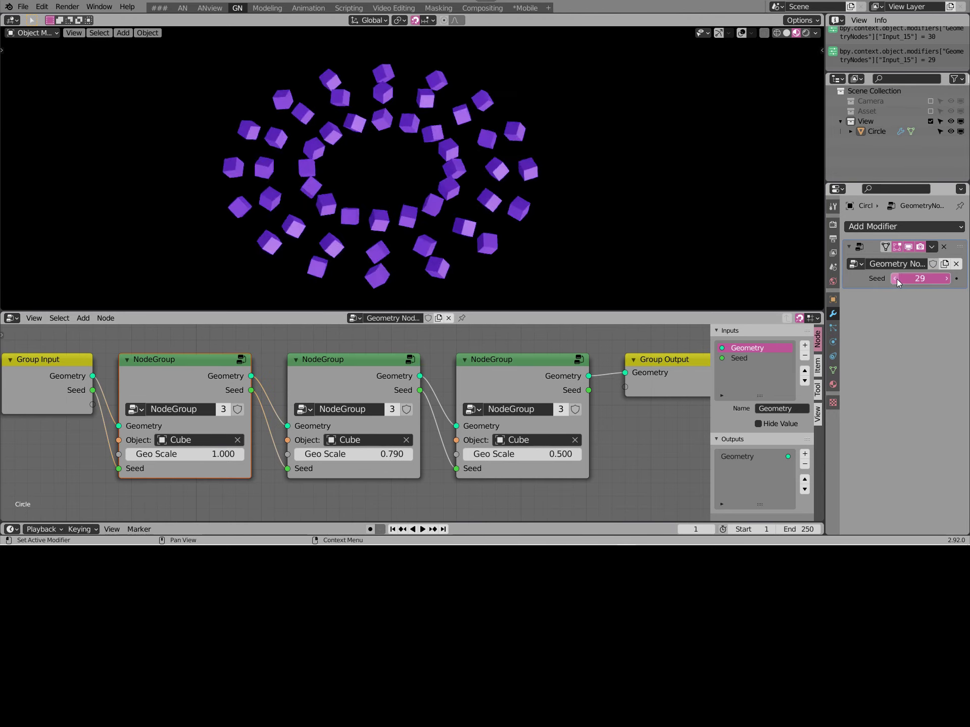
pyautogui.click(894, 278)
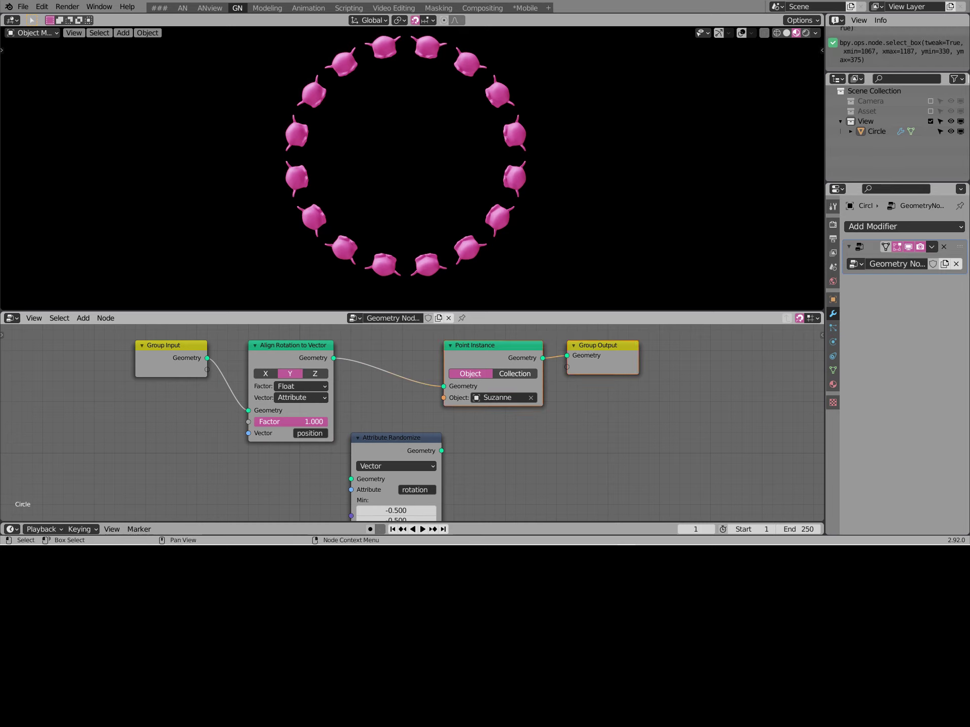
# Insert Attribute Randomize before Point Instance and mute/unmute it to compare the ring
pyautogui.moveTo(490, 345); pyautogui.dragTo(582, 345)
pyautogui.click(392, 442)
pyautogui.moveTo(392, 442); pyautogui.dragTo(416, 349)
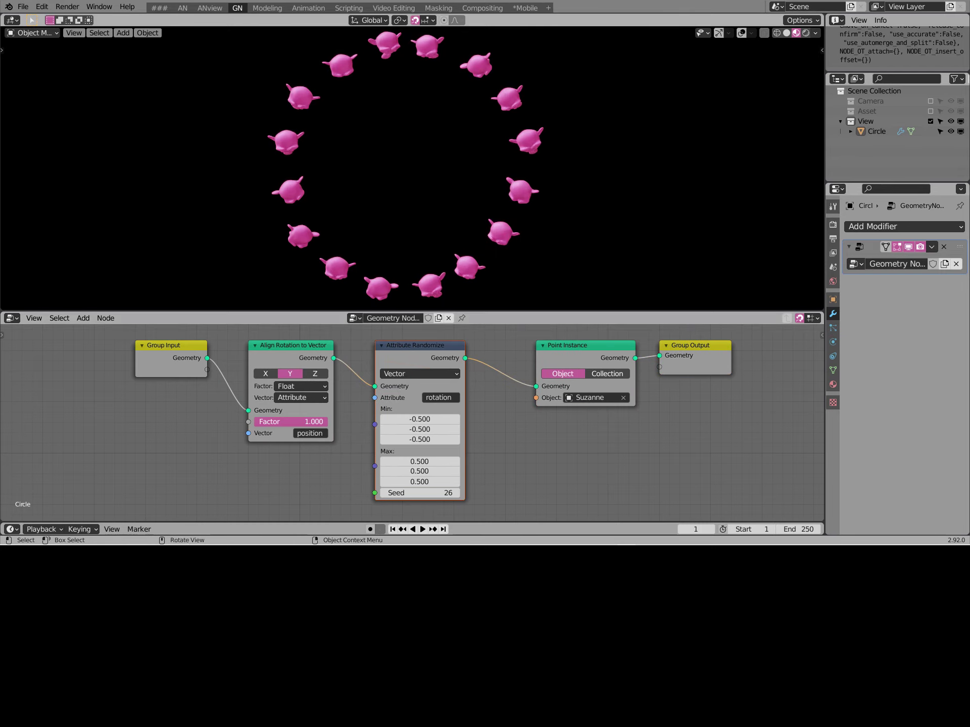
pyautogui.click(420, 358)
pyautogui.press('m')
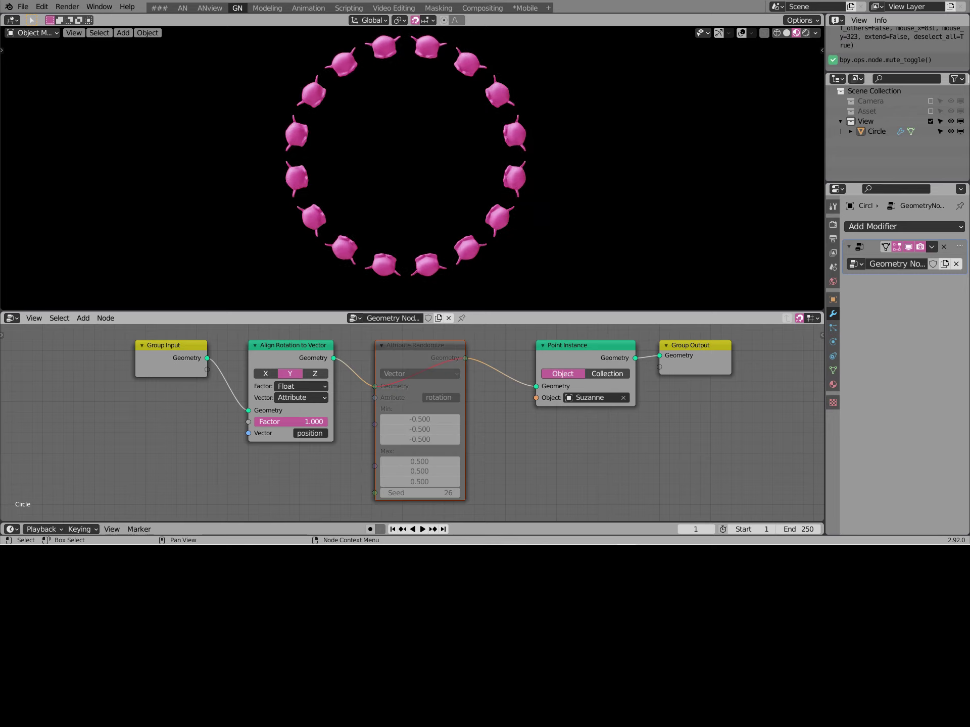
pyautogui.press('m')
pyautogui.press('m')
pyautogui.press('m')
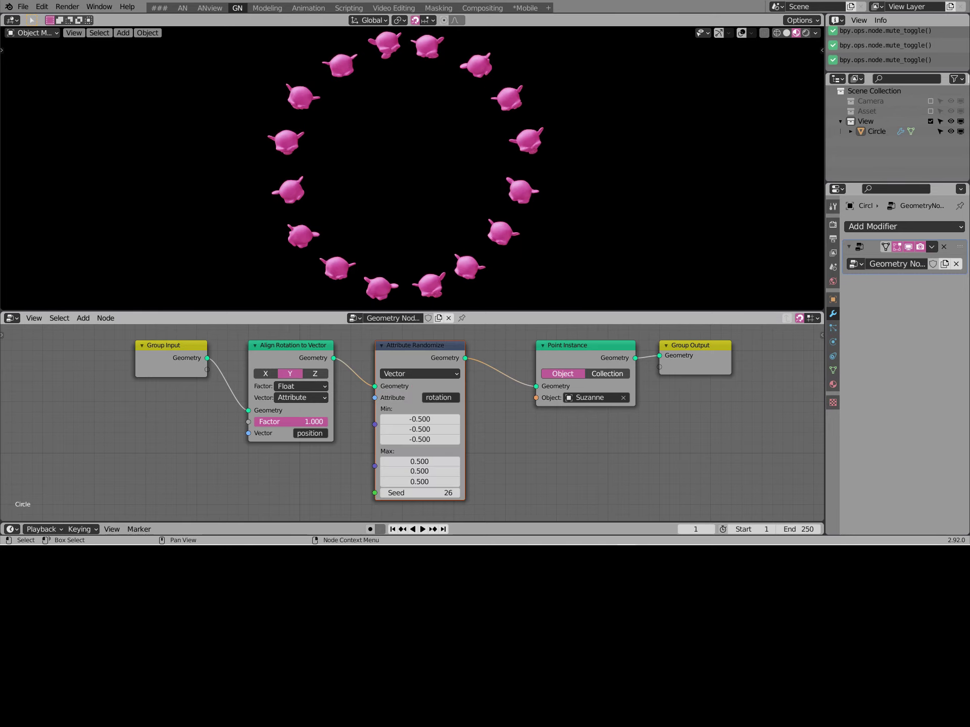
pyautogui.press('m')
pyautogui.press('m')
# Rename the randomizer's attribute to RND and shift the instancing and output nodes right
pyautogui.click(430, 360)
pyautogui.write('RND')
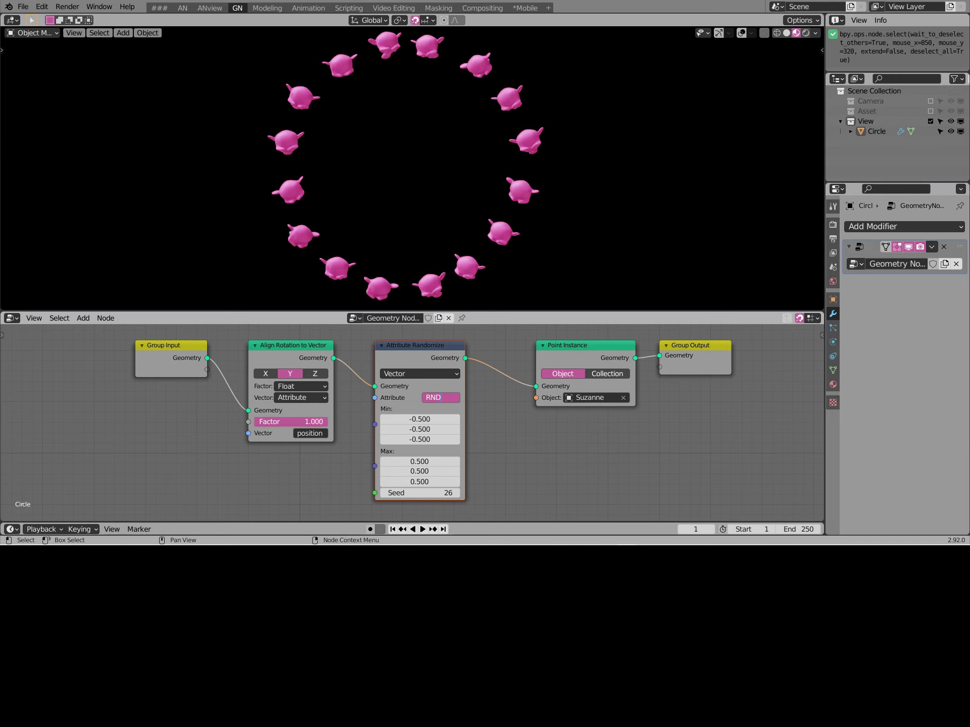
pyautogui.press('Return')
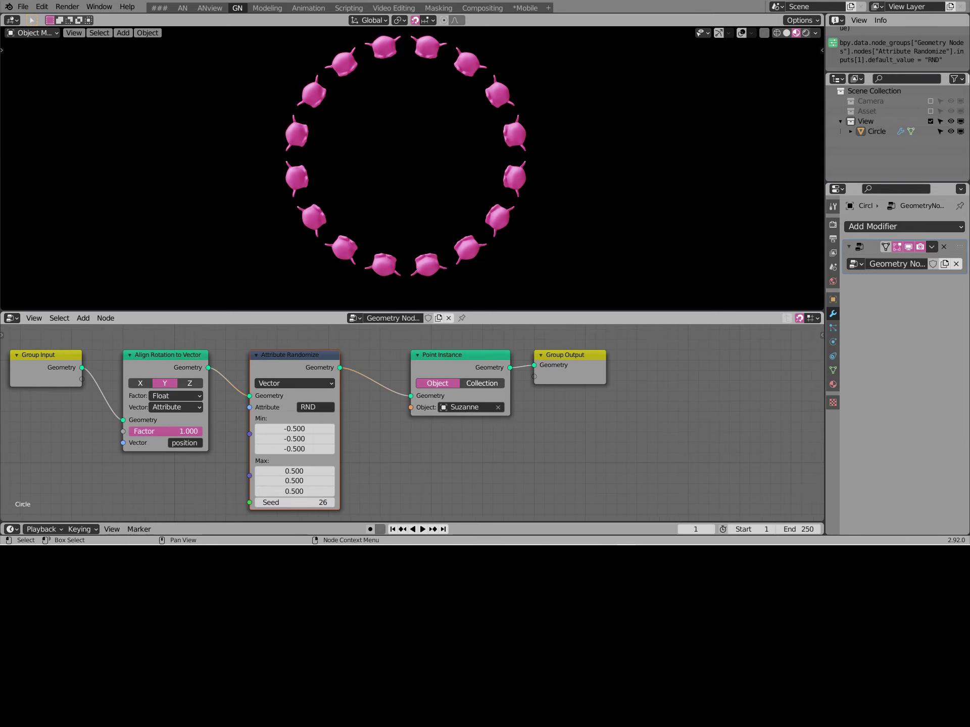
pyautogui.press('g')
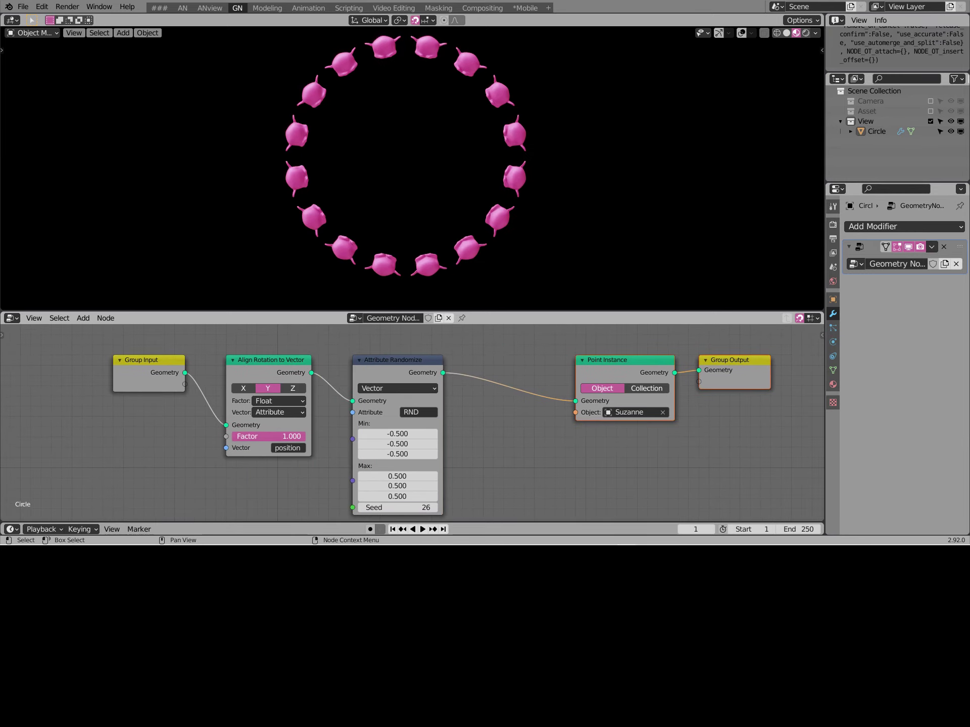
pyautogui.click(83, 318)
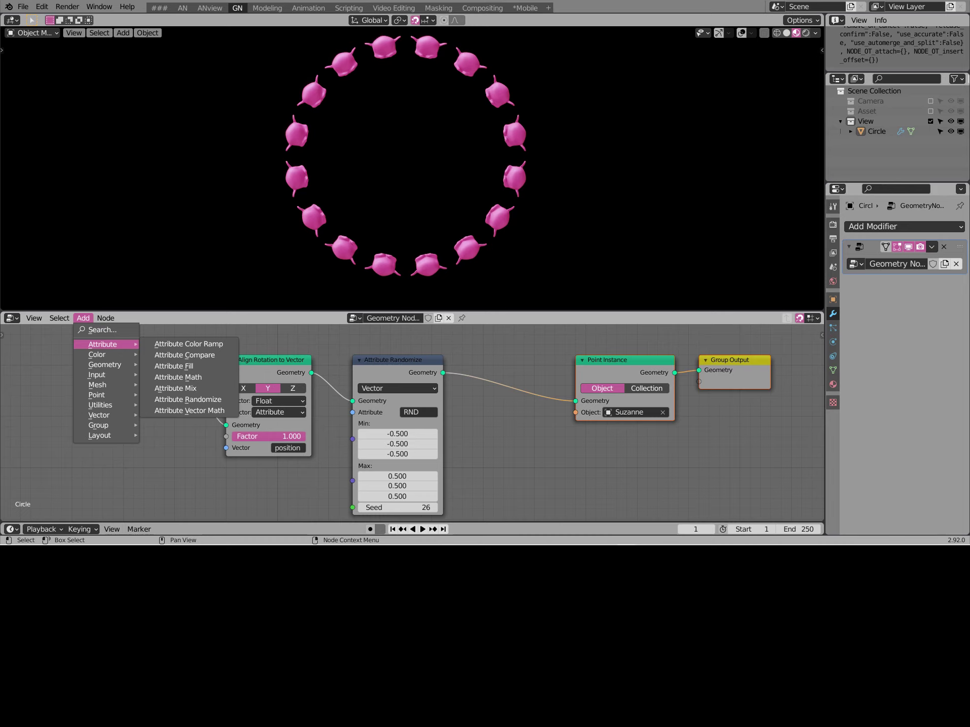
# Insert an Attribute Vector Math node adding RND to rotation, with result rotation
pyautogui.click(189, 410)
pyautogui.click(510, 384)
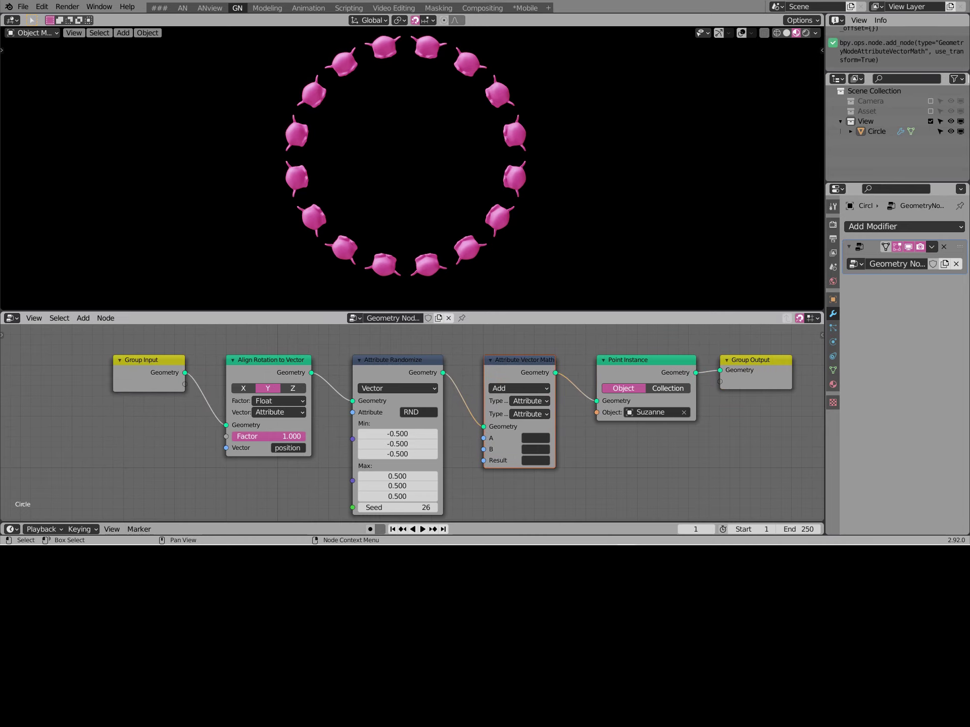
pyautogui.moveTo(629, 363)
pyautogui.mouseDown()
pyautogui.moveTo(587, 362)
pyautogui.moveTo(607, 362)
pyautogui.mouseUp()
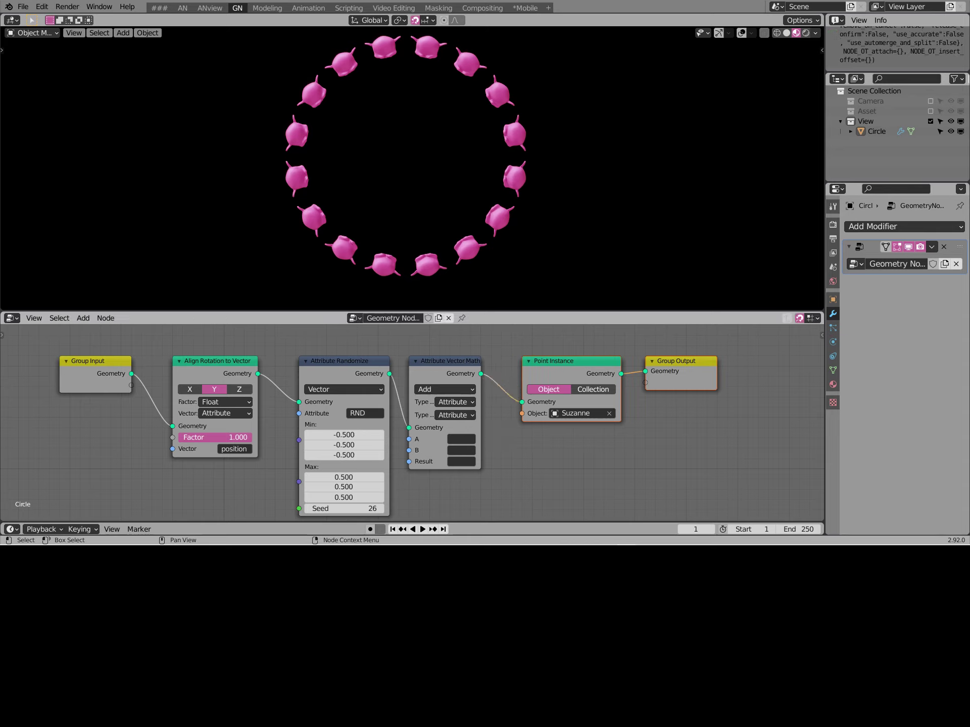
pyautogui.moveTo(480, 432); pyautogui.dragTo(498, 432)
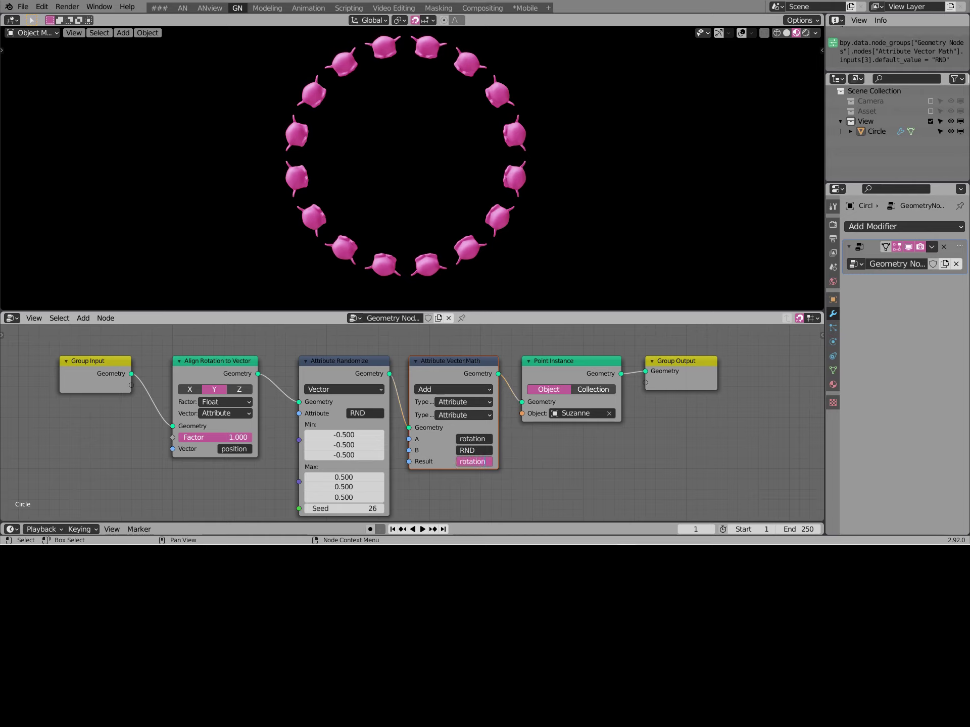
pyautogui.press('Return')
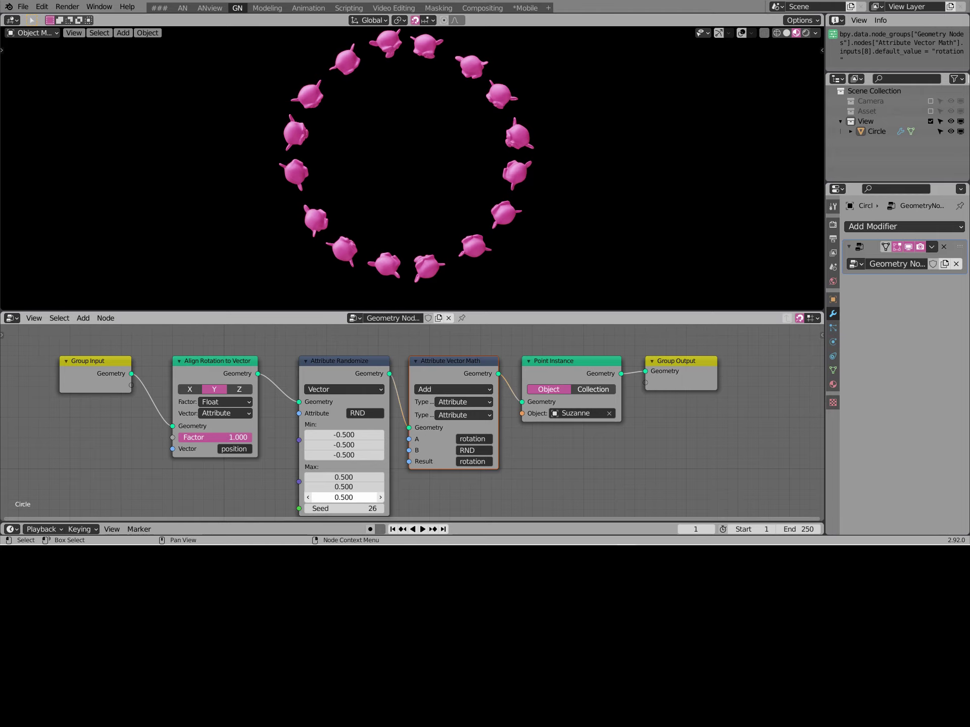
# Raise the Attribute Randomize seed to 38
pyautogui.click(380, 508)
pyautogui.click(380, 509)
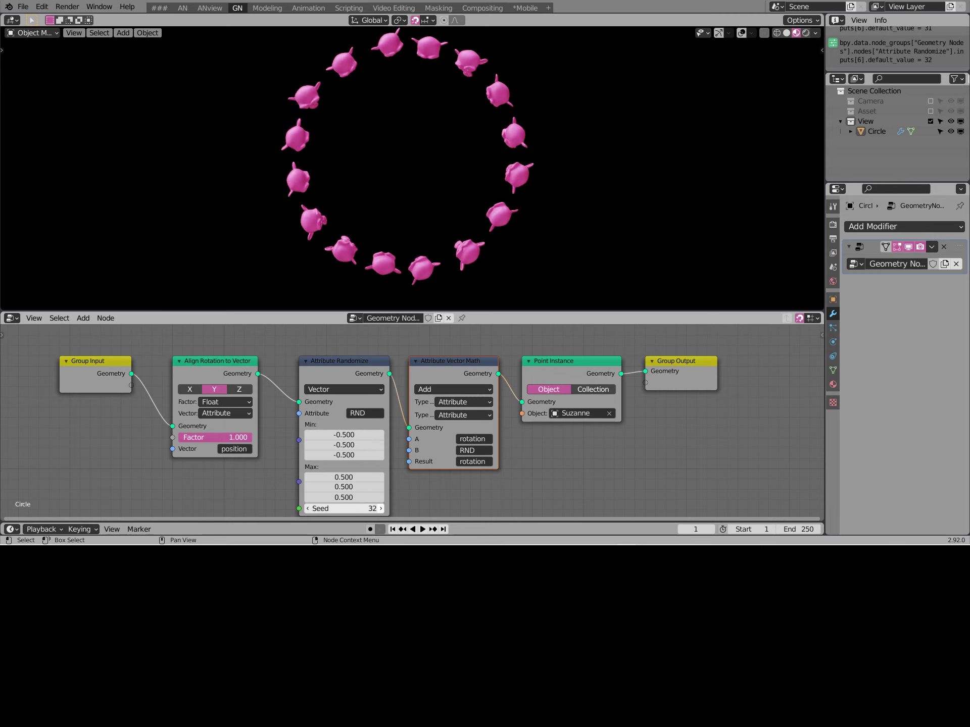
pyautogui.click(381, 508)
pyautogui.click(380, 509)
pyautogui.click(381, 509)
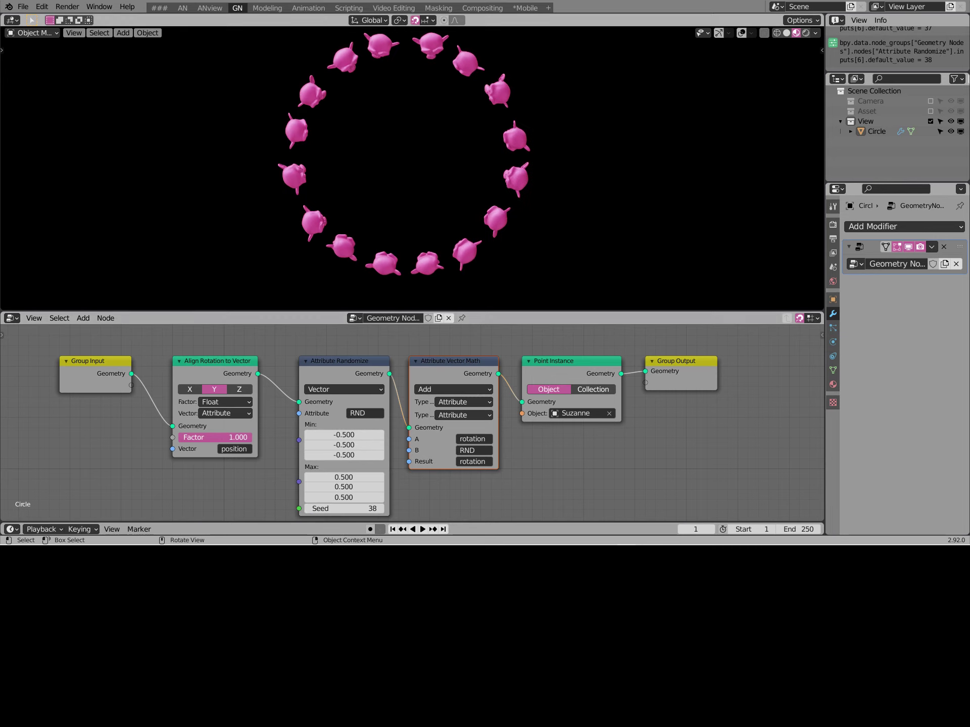